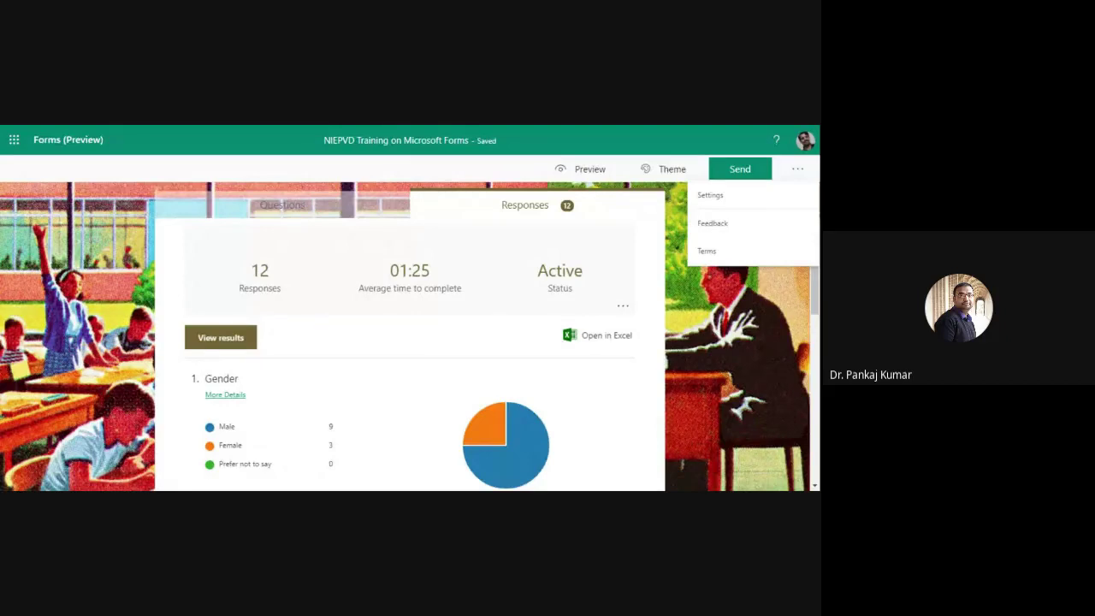
Step: Examine the Email and Name2 columns of the exported form responses in the Excel workbook, row by row
key("Down")
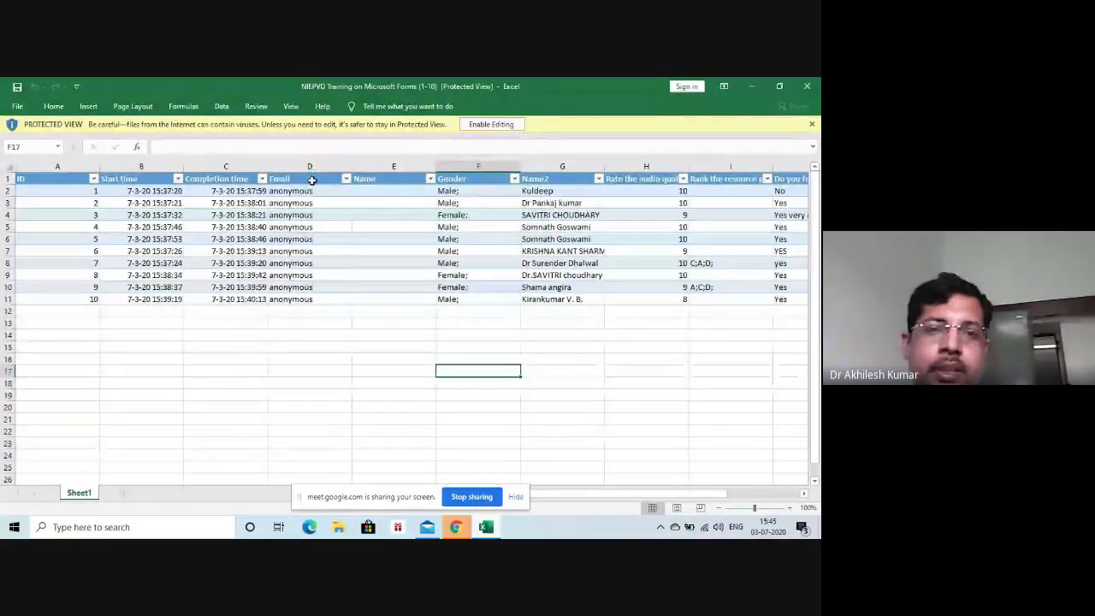
left_click_drag(311, 178, 304, 308)
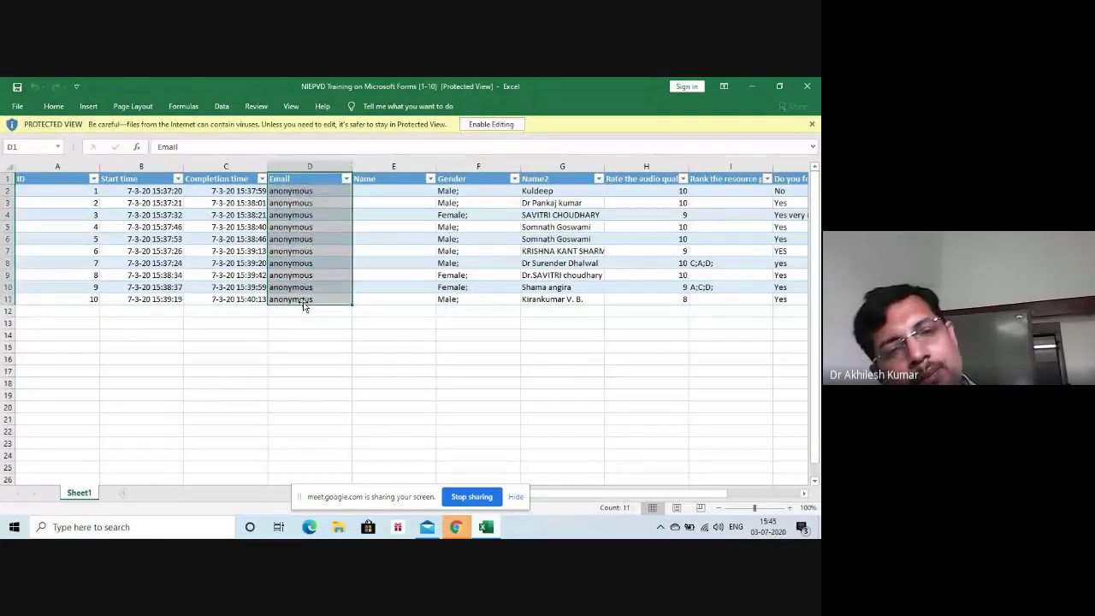
left_click(332, 357)
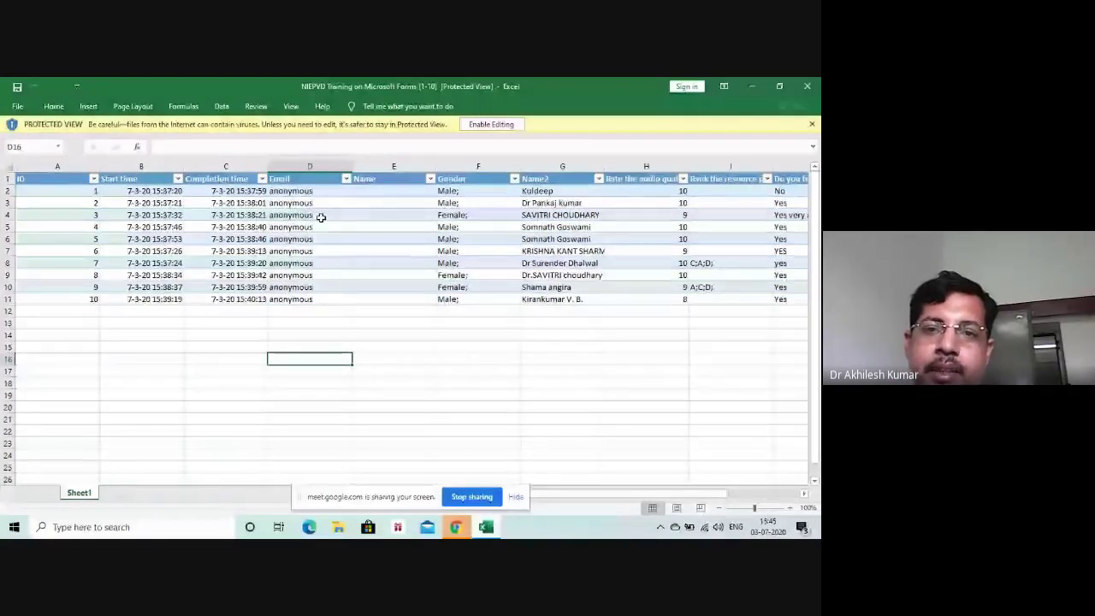
left_click(567, 190)
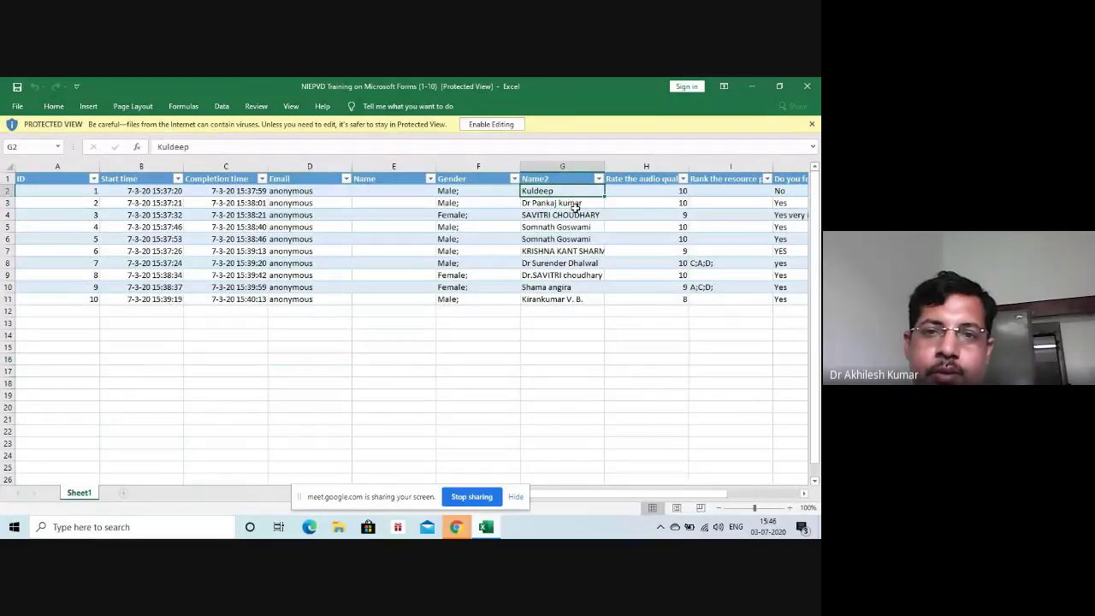
left_click(575, 205)
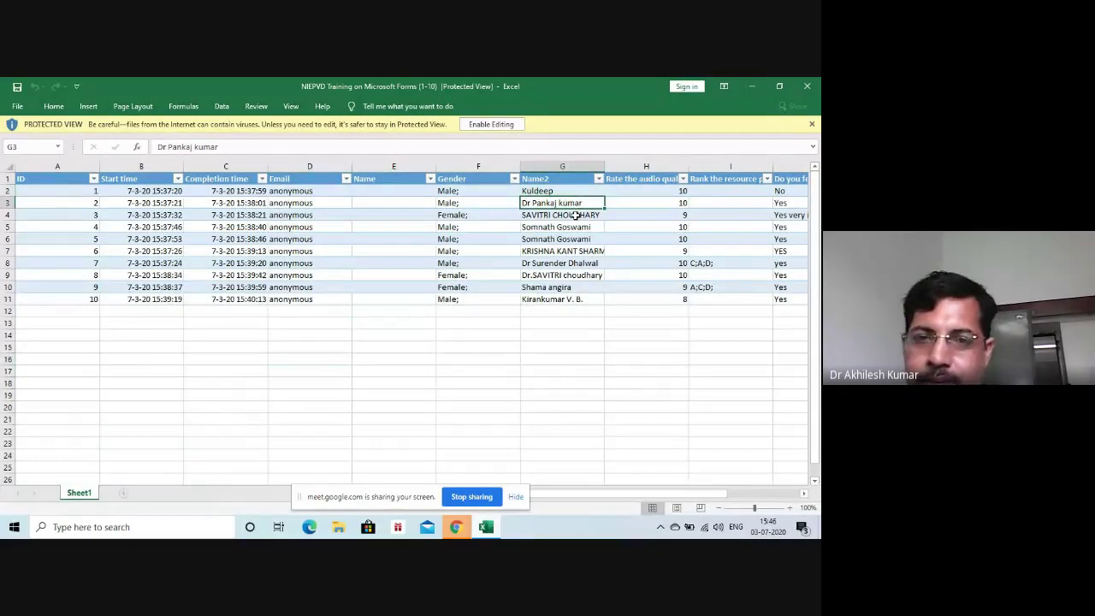
left_click(576, 227)
left_click(576, 240)
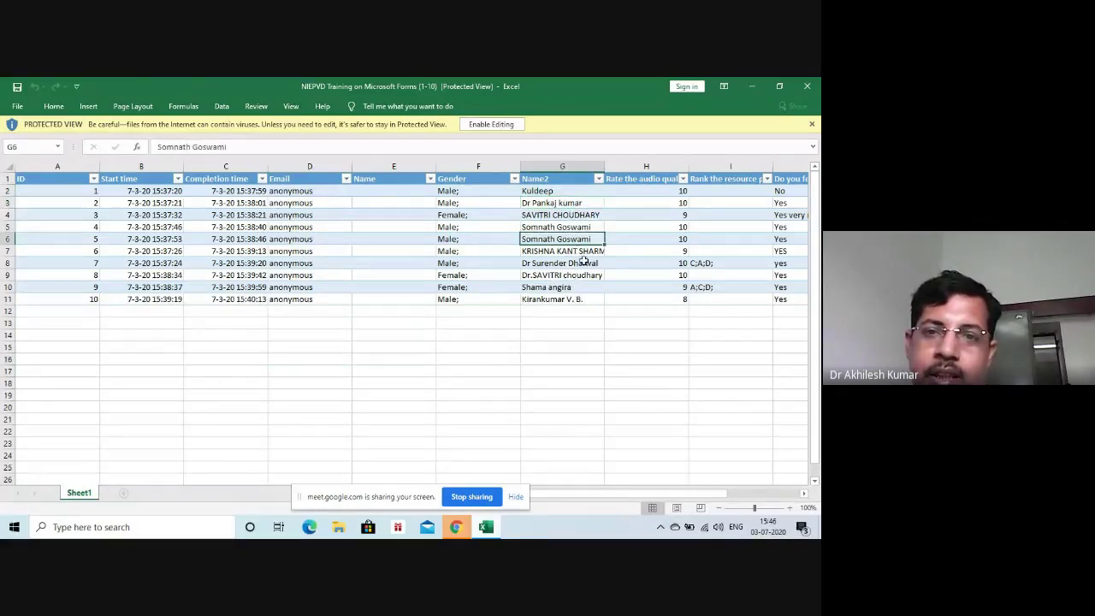
left_click(586, 252)
left_click(577, 265)
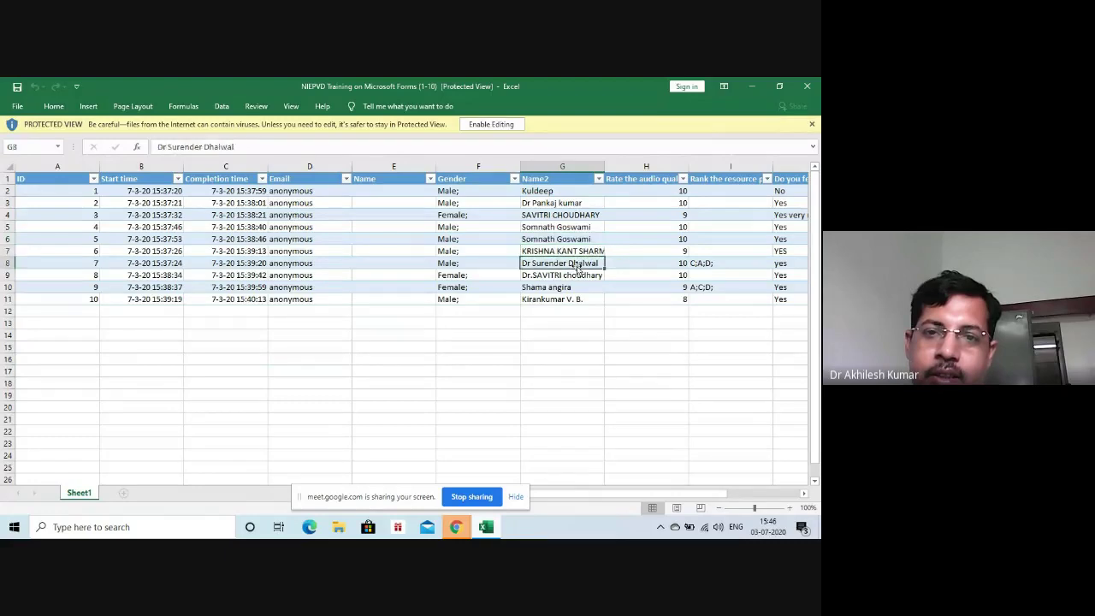
left_click(575, 275)
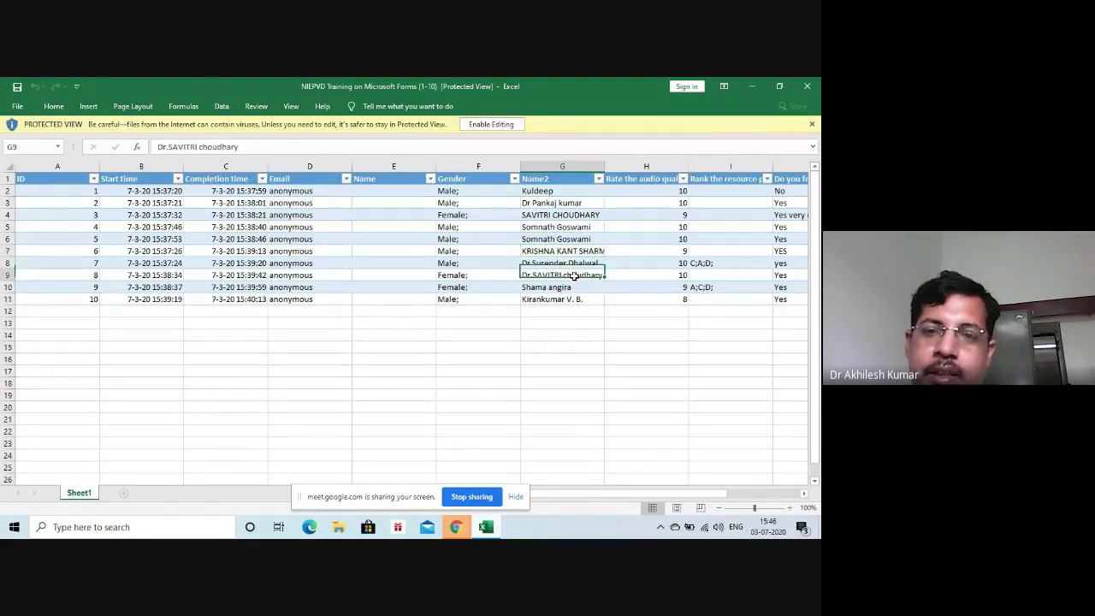
left_click(568, 296)
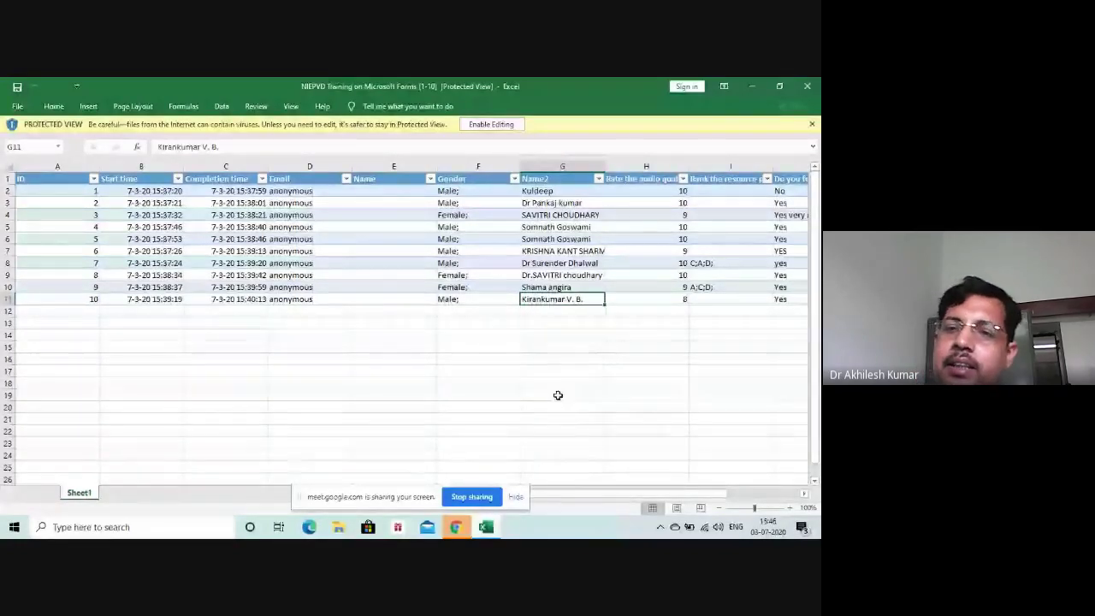
Step: Review the remaining answer columns of the response sheet, return to its first columns and minimize the workbook
left_click_drag(644, 494, 697, 501)
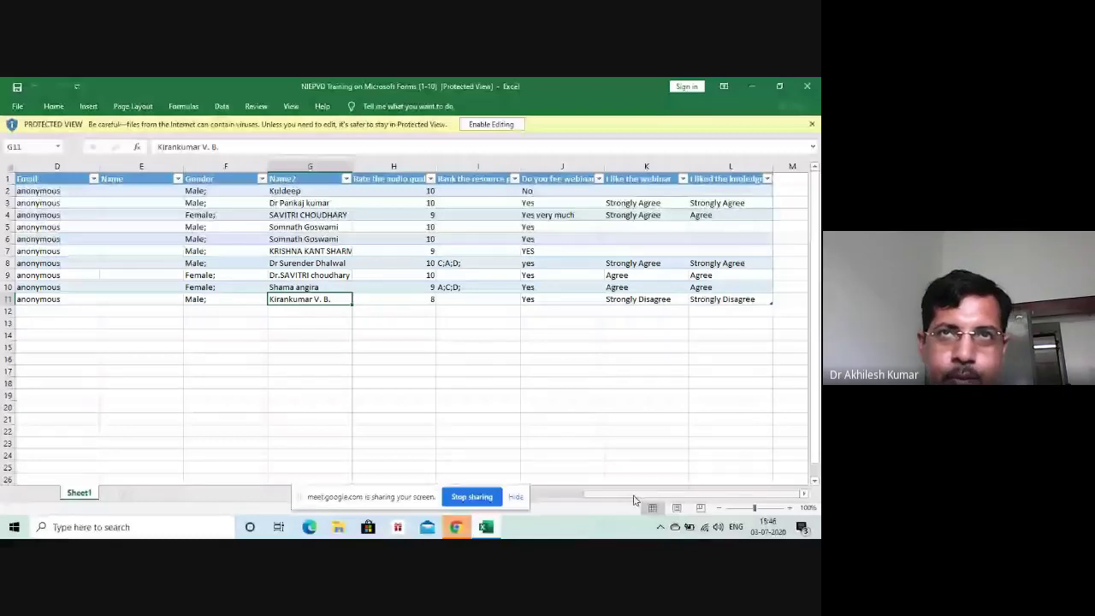
left_click_drag(634, 500, 530, 493)
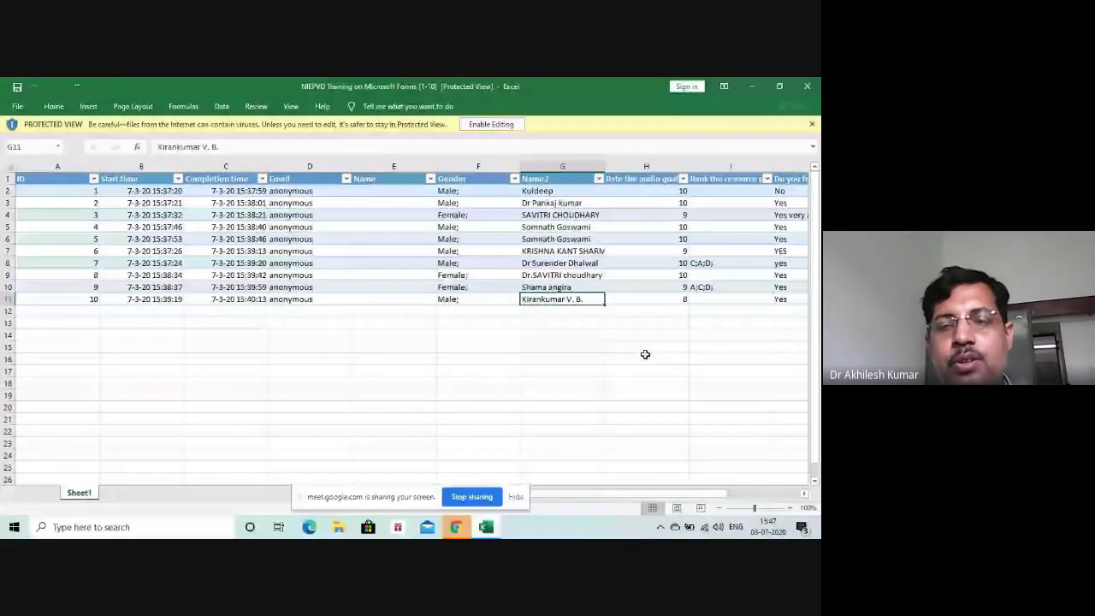
left_click(754, 86)
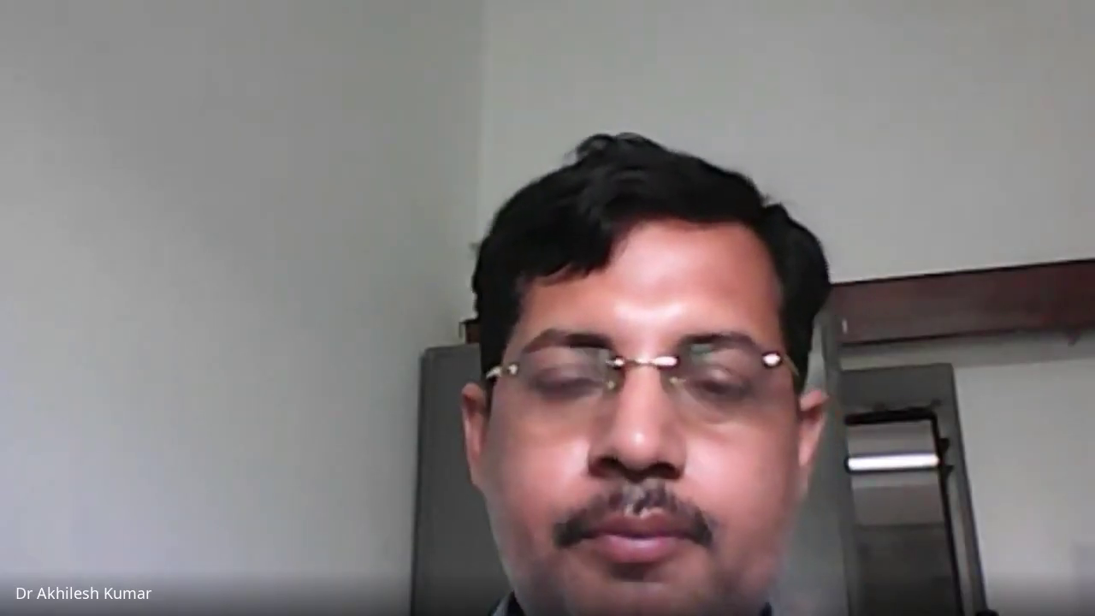
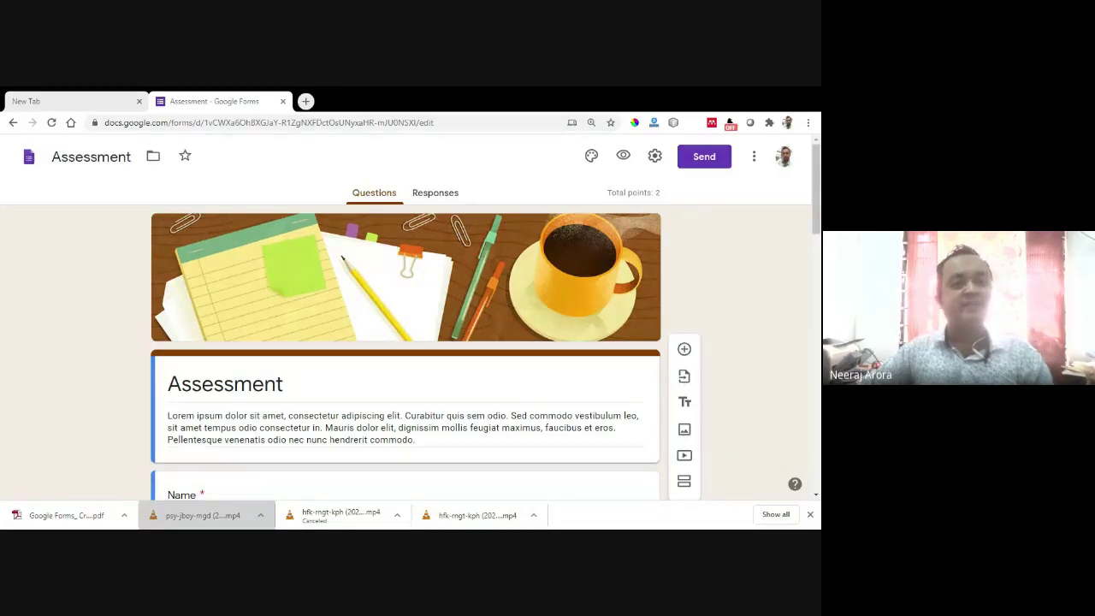
Step: Examine the Assessment form's fields and questions, from the name and email fields through the fourth question
scroll(232, 313, "down", 3)
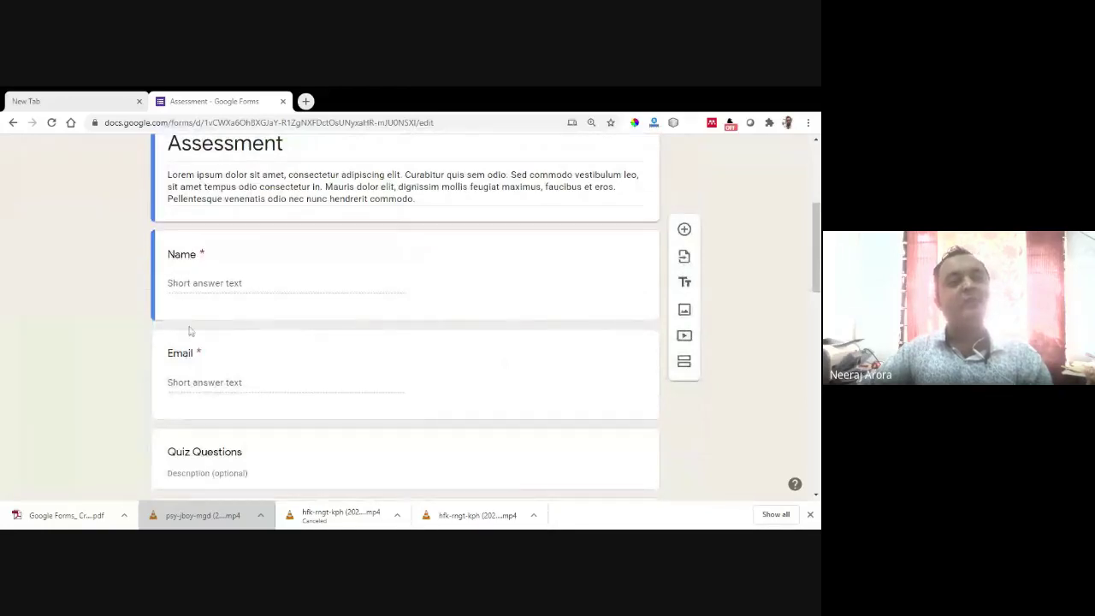
scroll(406, 368, "down", 1)
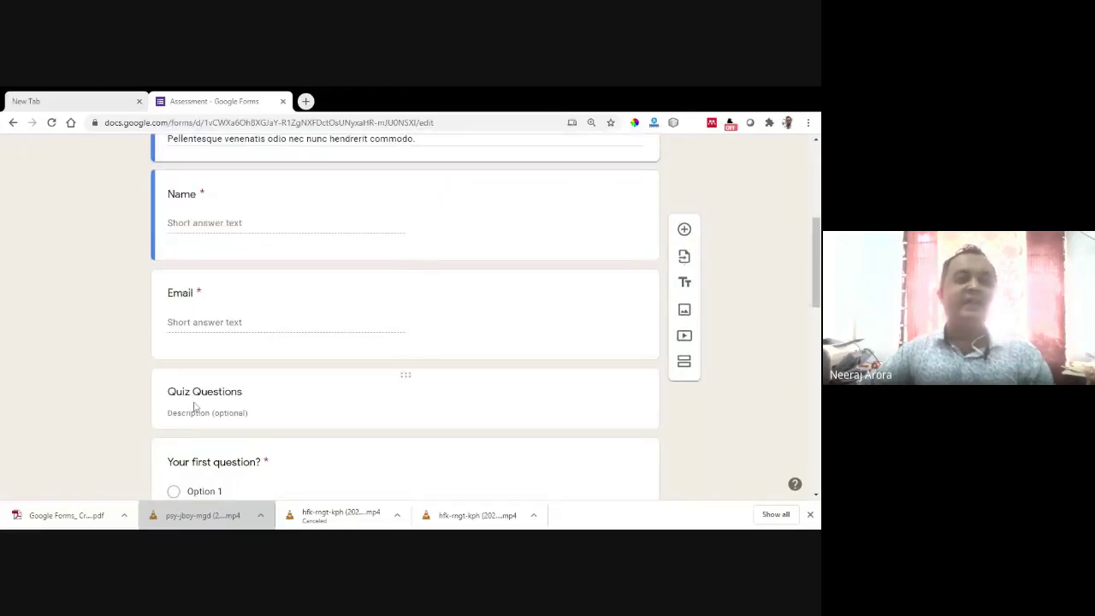
scroll(406, 368, "down", 2)
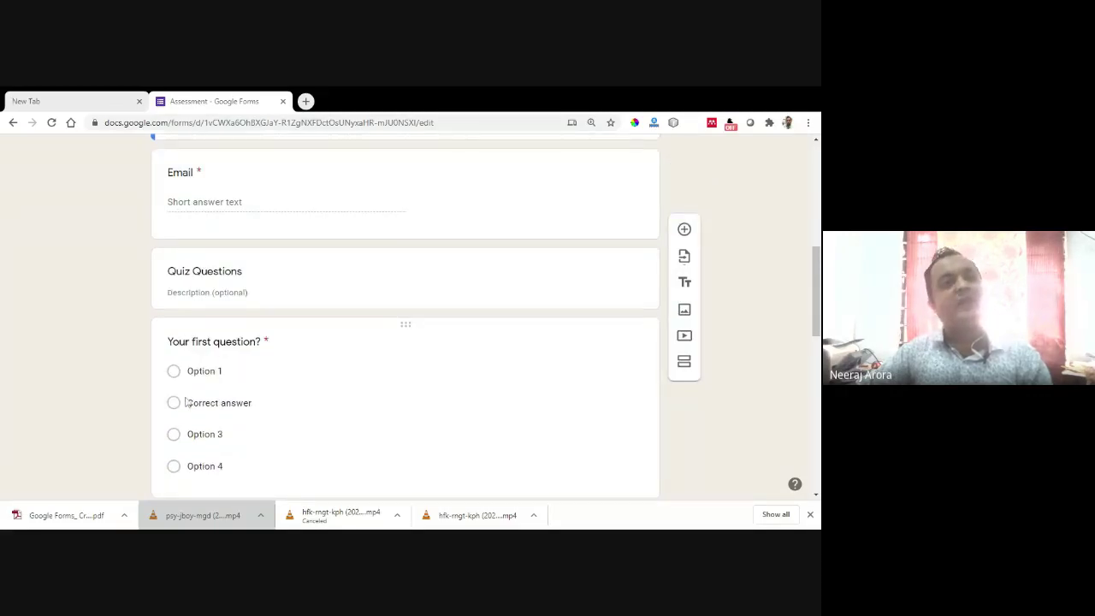
scroll(177, 379, "down", 3)
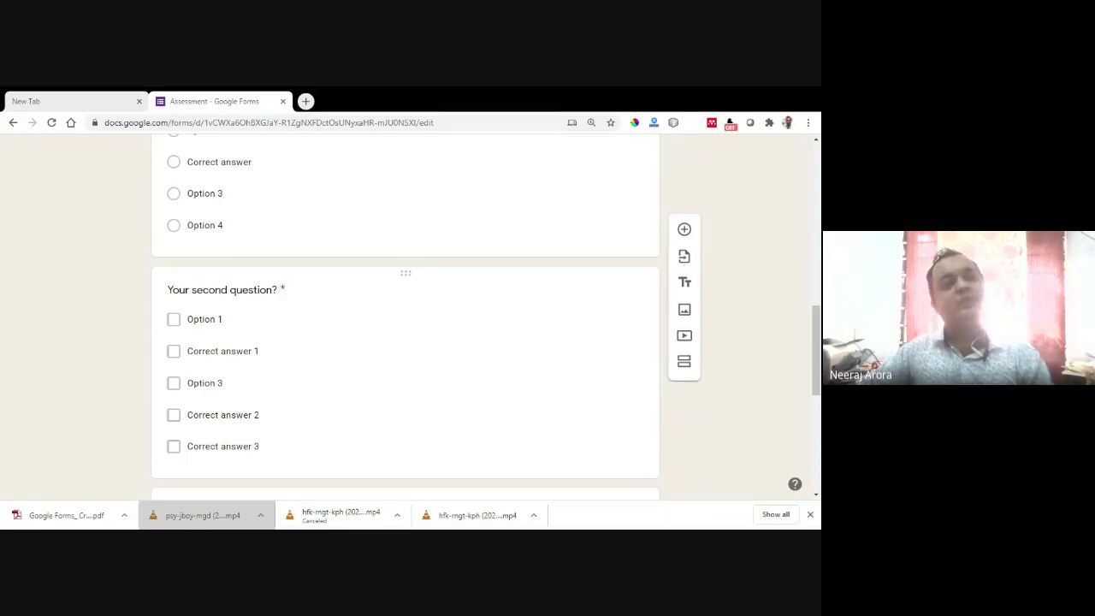
scroll(216, 343, "down", 3)
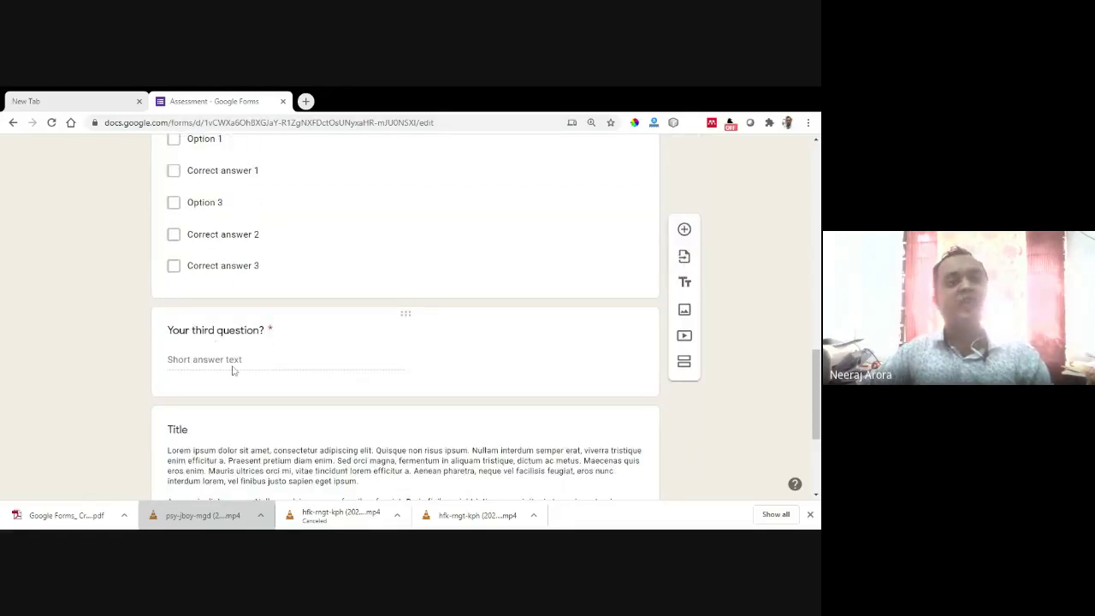
scroll(232, 370, "down", 3)
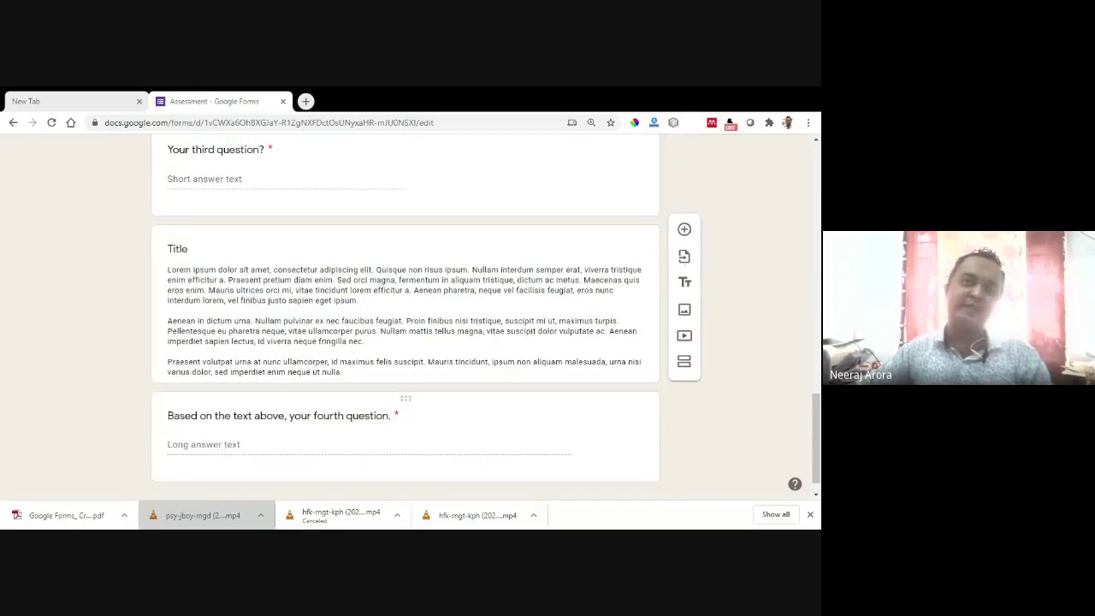
scroll(225, 455, "up", 10)
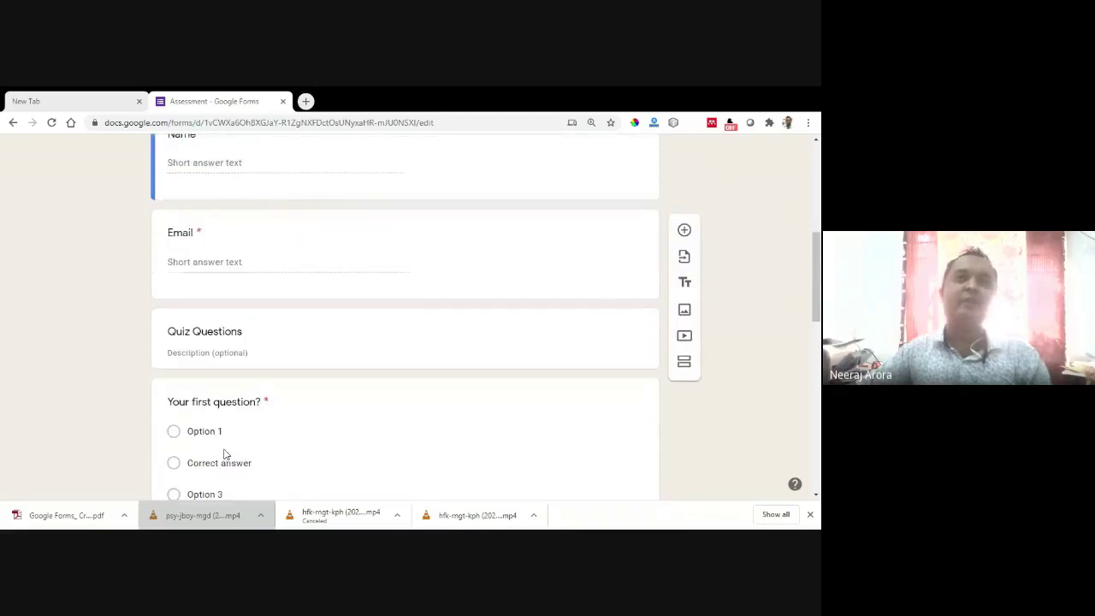
scroll(225, 454, "up", 2)
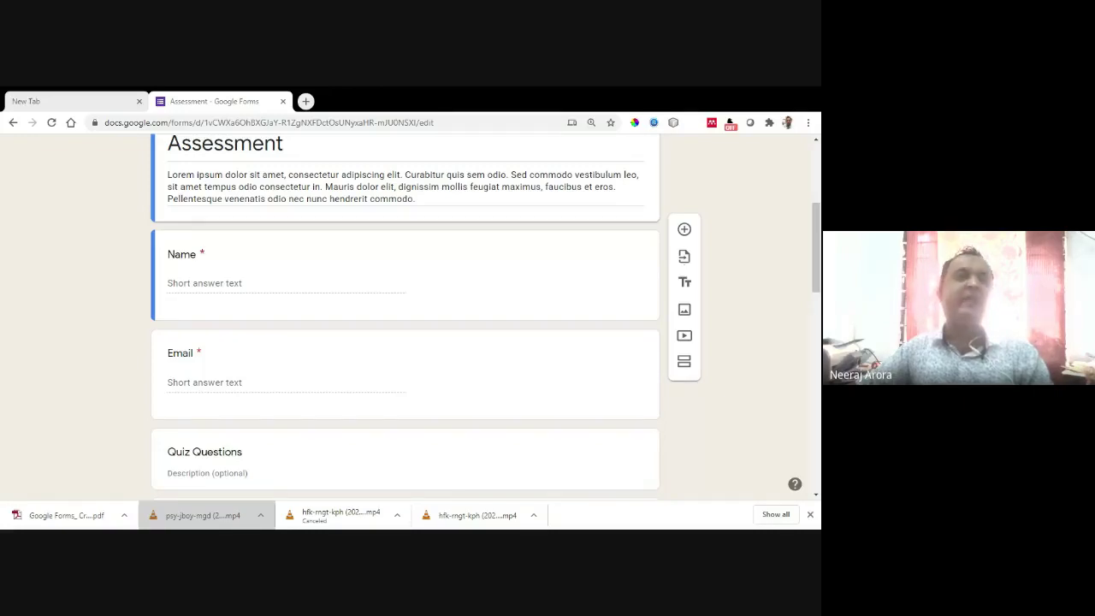
Step: Open drive.google.com in the other browser tab and create a new blank Google Form from there
left_click(36, 101)
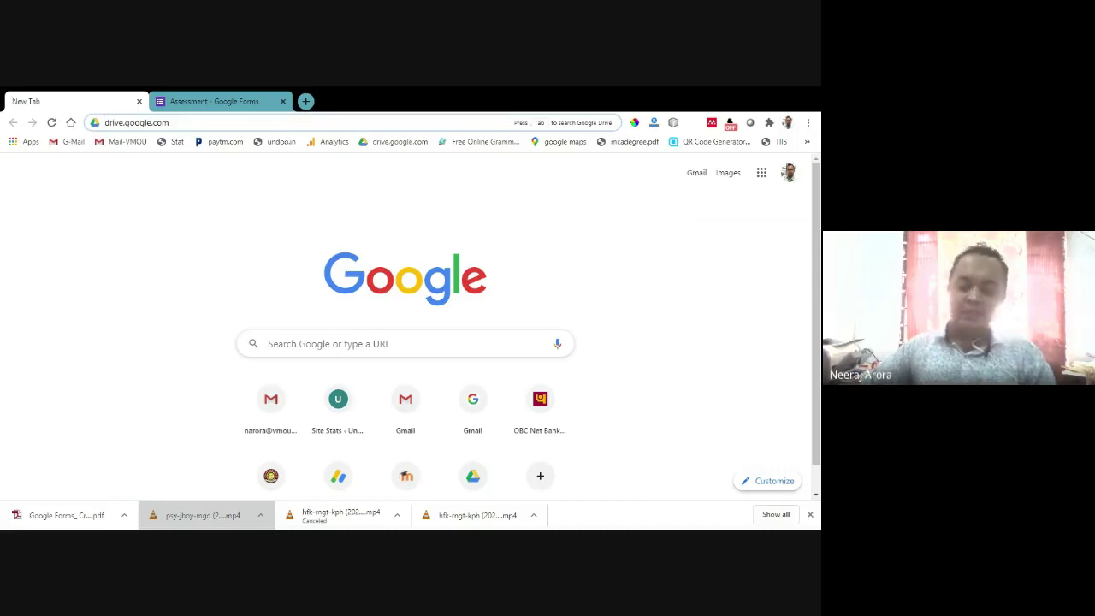
key("Return")
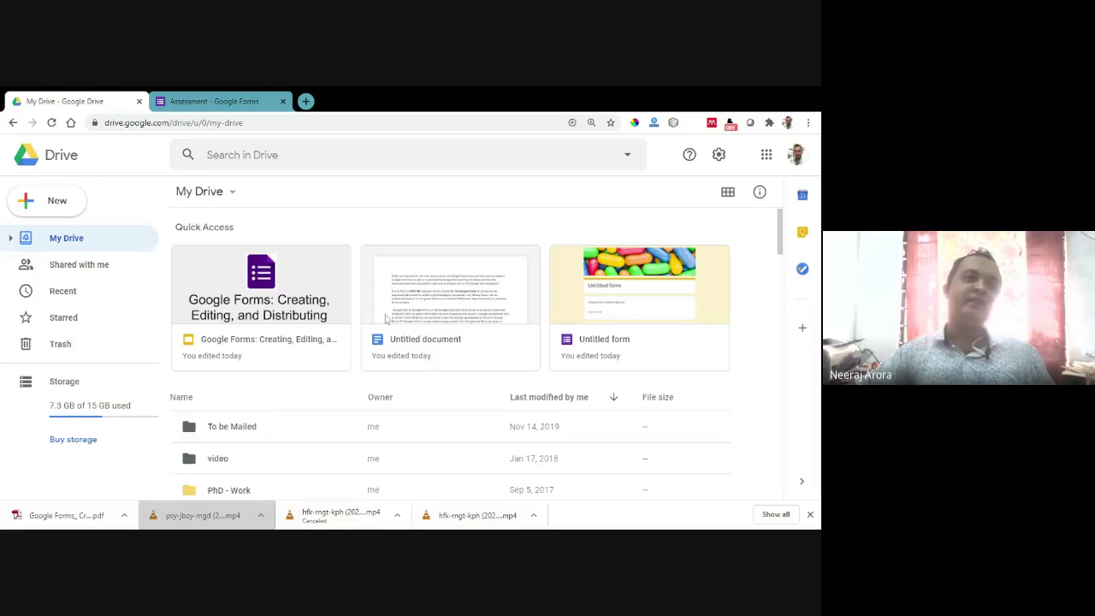
left_click(58, 209)
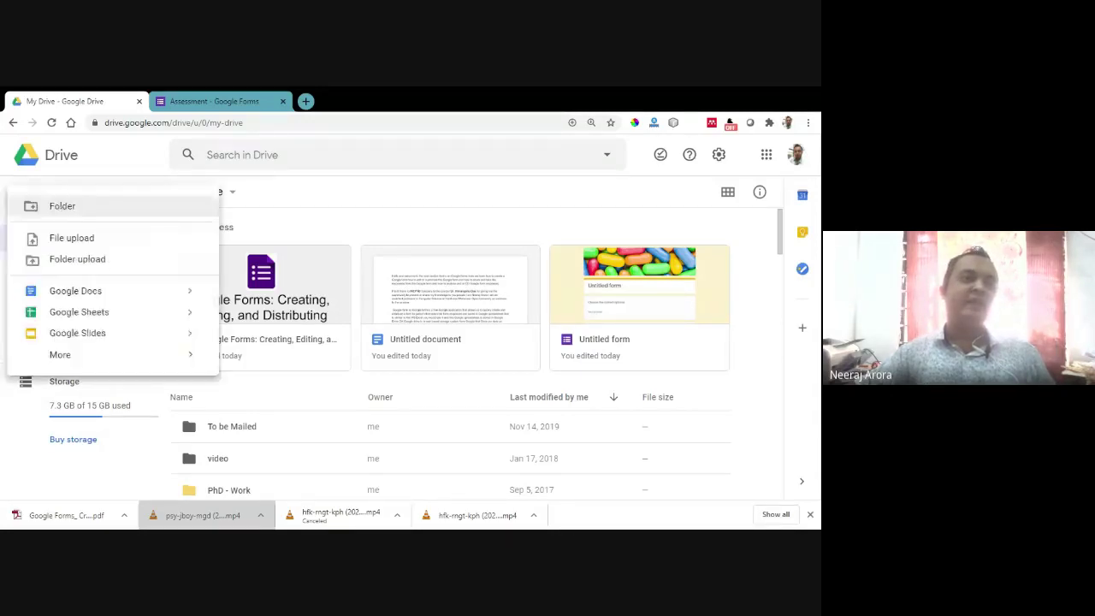
mouse_move(196, 357)
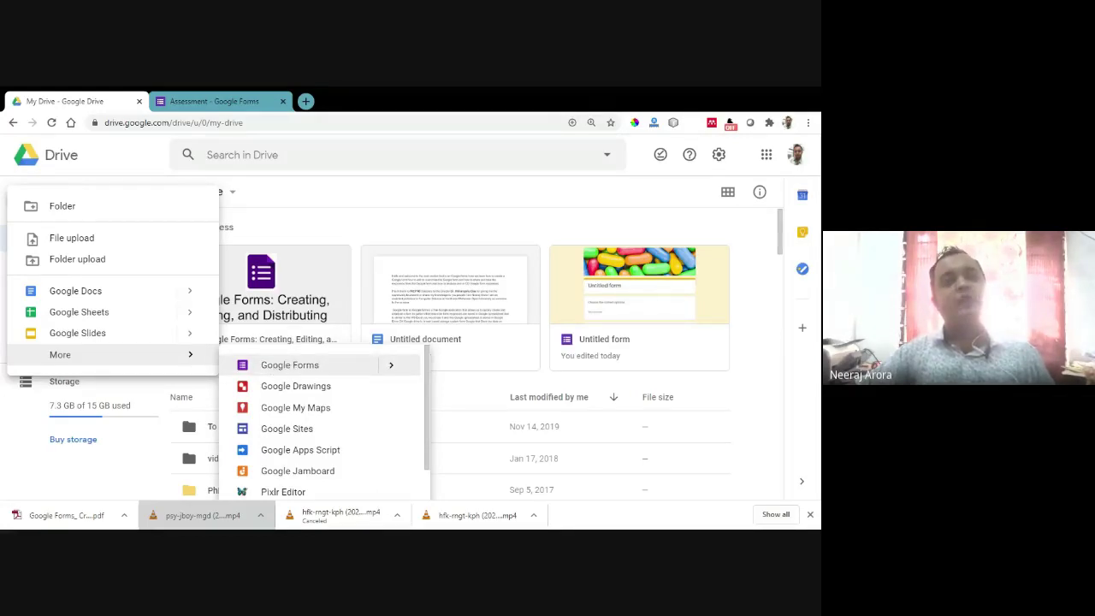
mouse_move(391, 370)
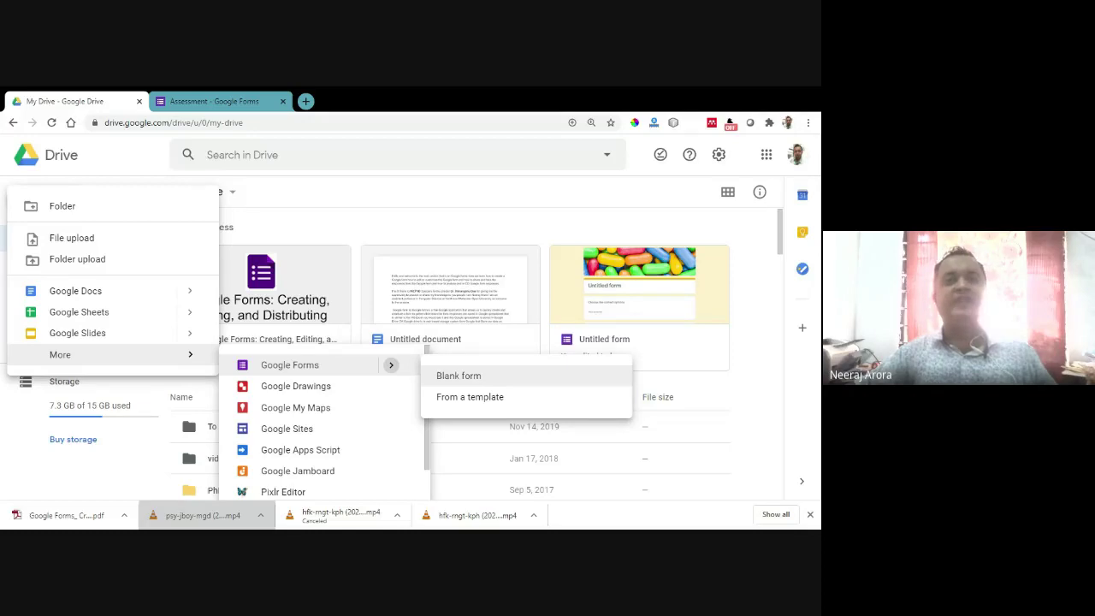
left_click(476, 382)
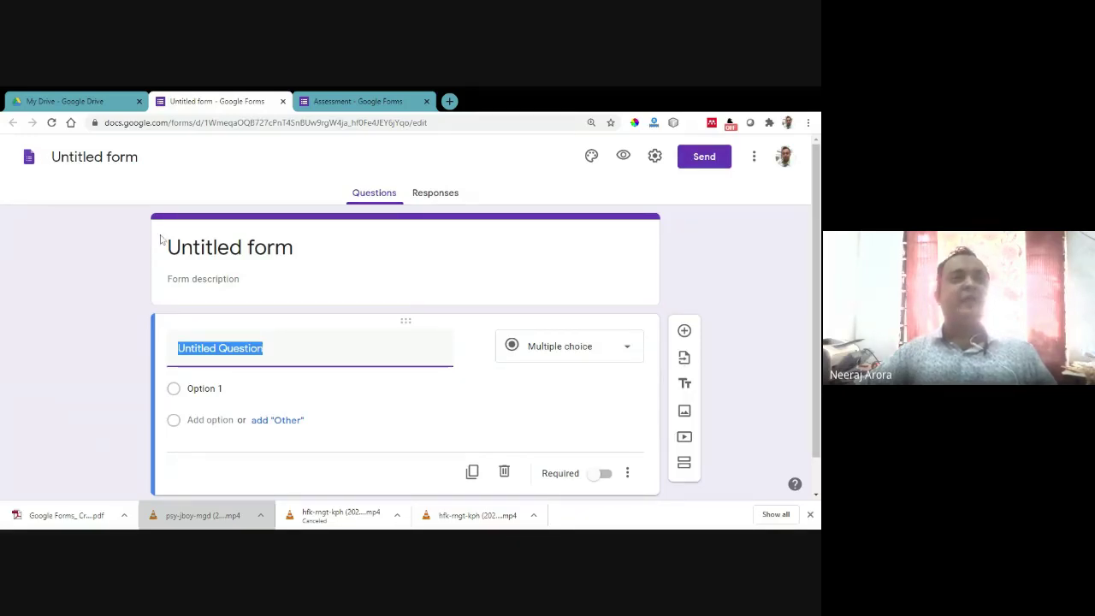
Step: Set the title in the new form's header card to "A National Seminar"
left_click(90, 158)
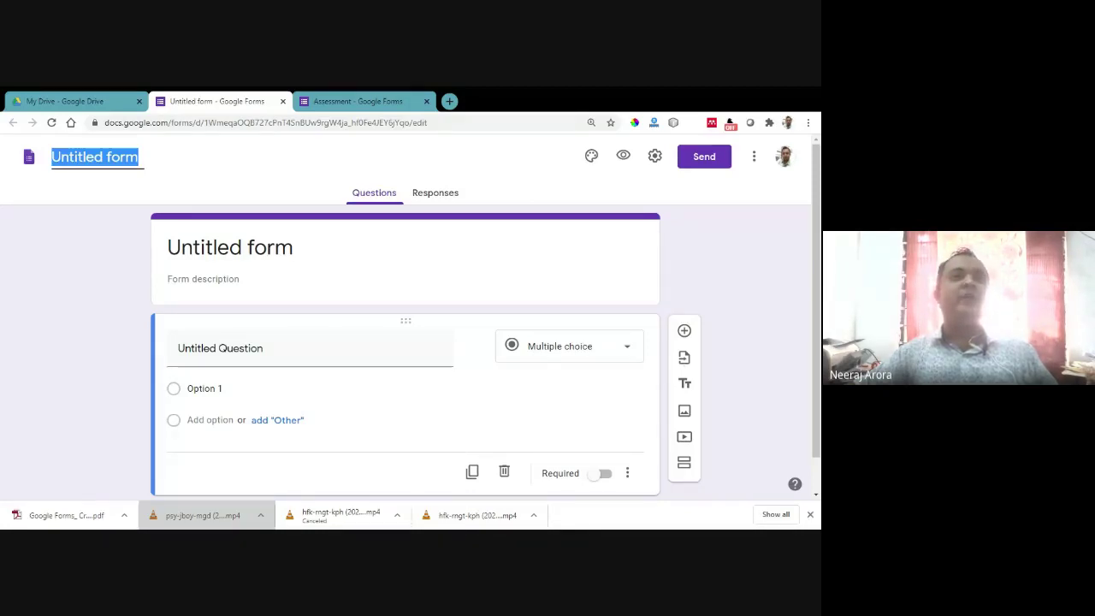
left_click(229, 248)
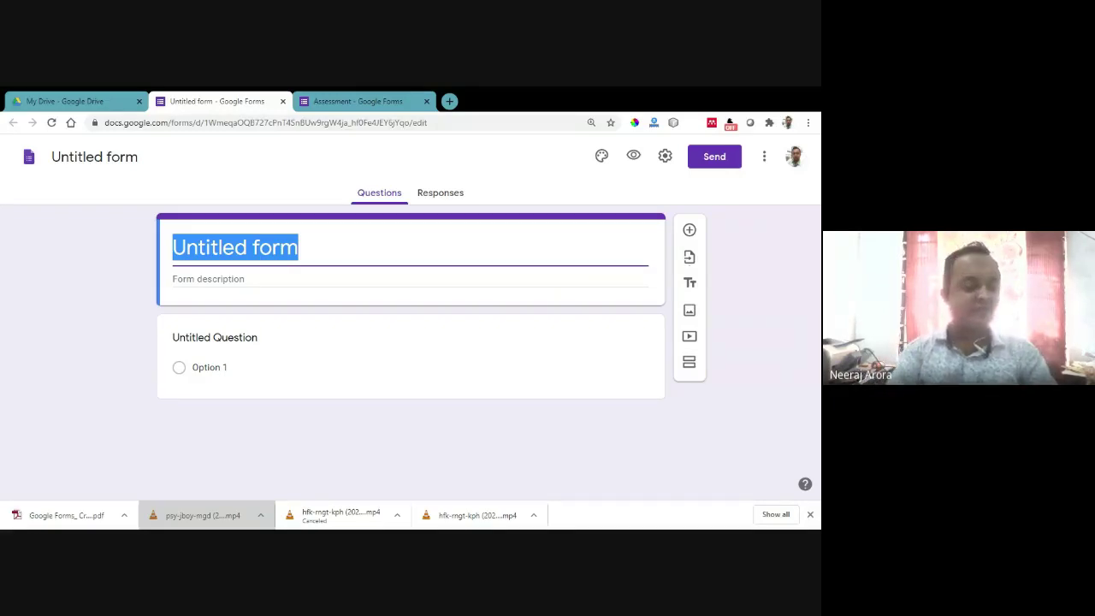
type("A ")
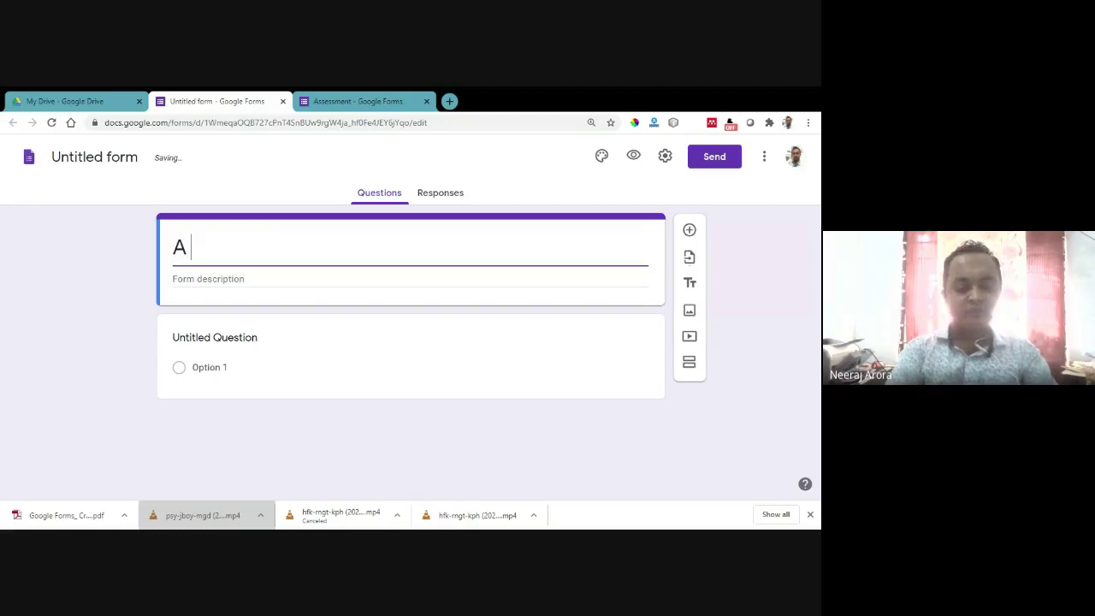
type("Nat")
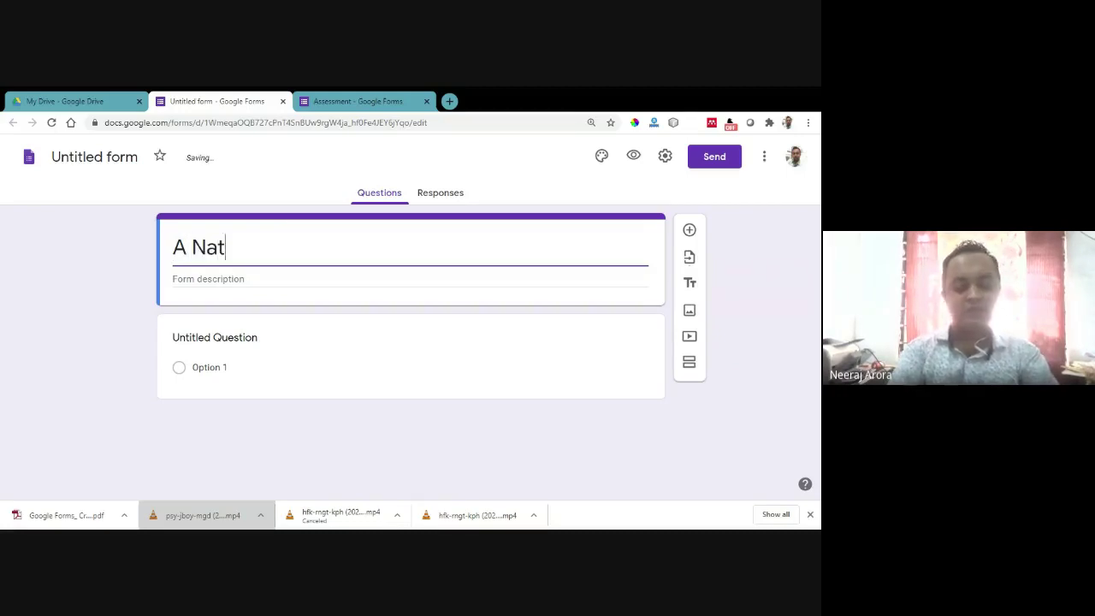
type("ional Seminar")
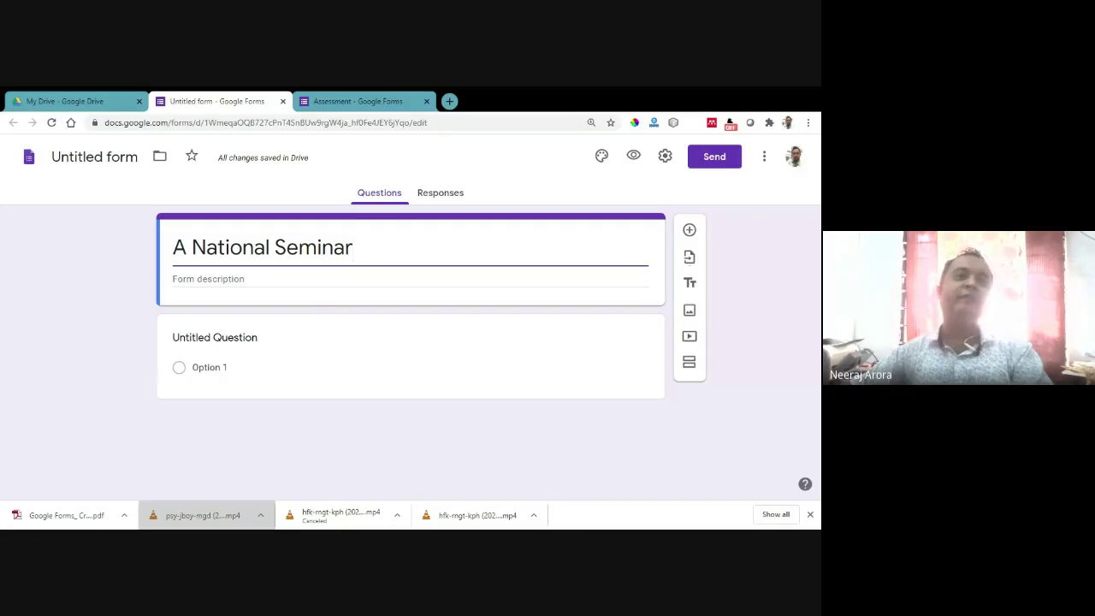
Step: Set the form description to "This form must be filled carefully." and name the form file "A National Seminar"
left_click(208, 279)
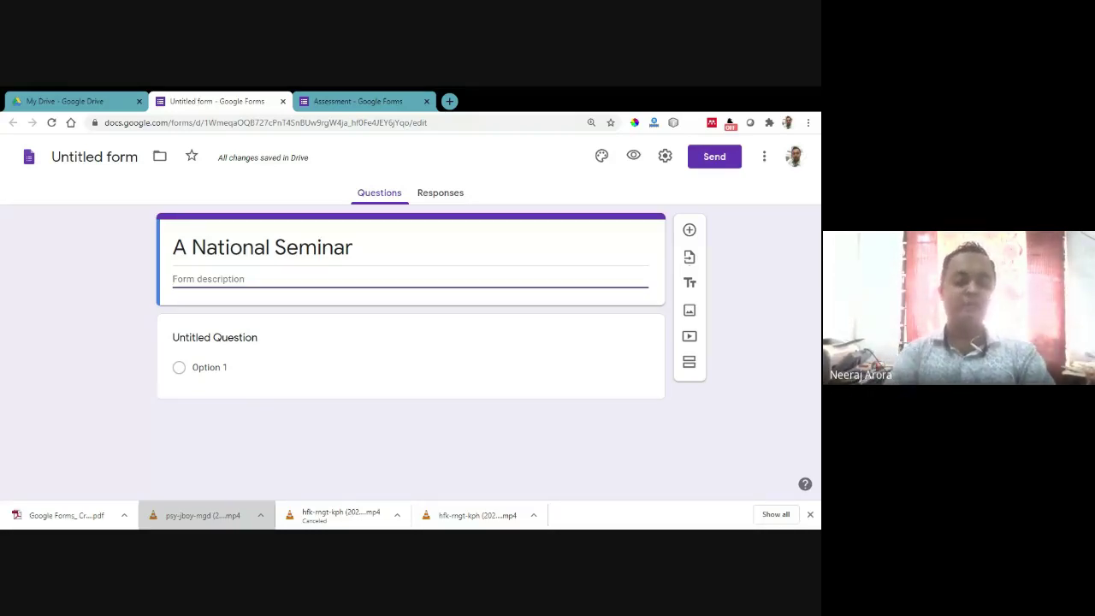
type("T")
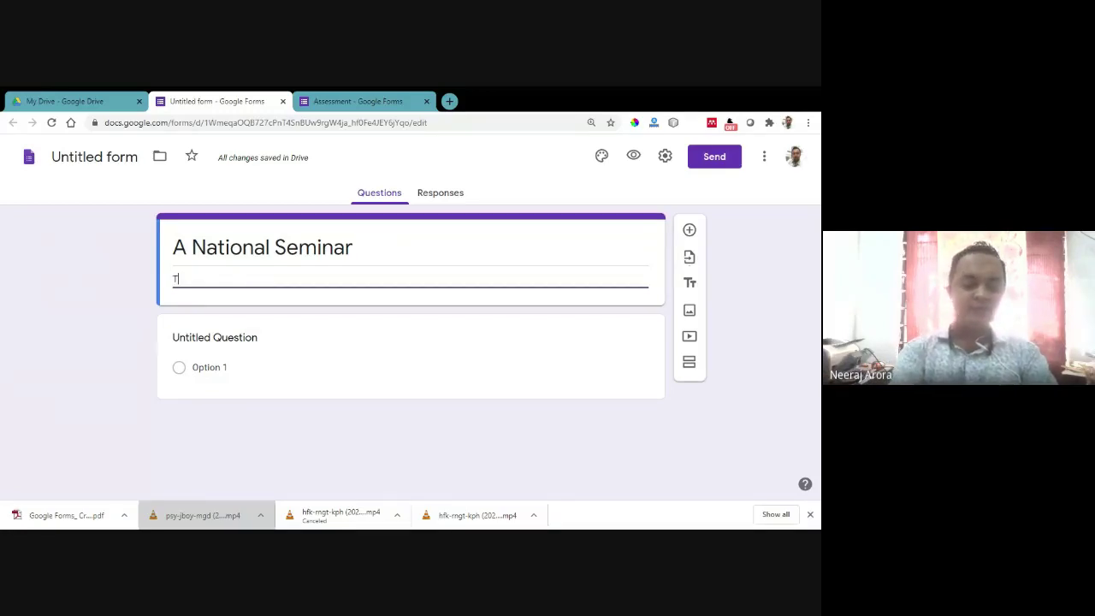
type("his ")
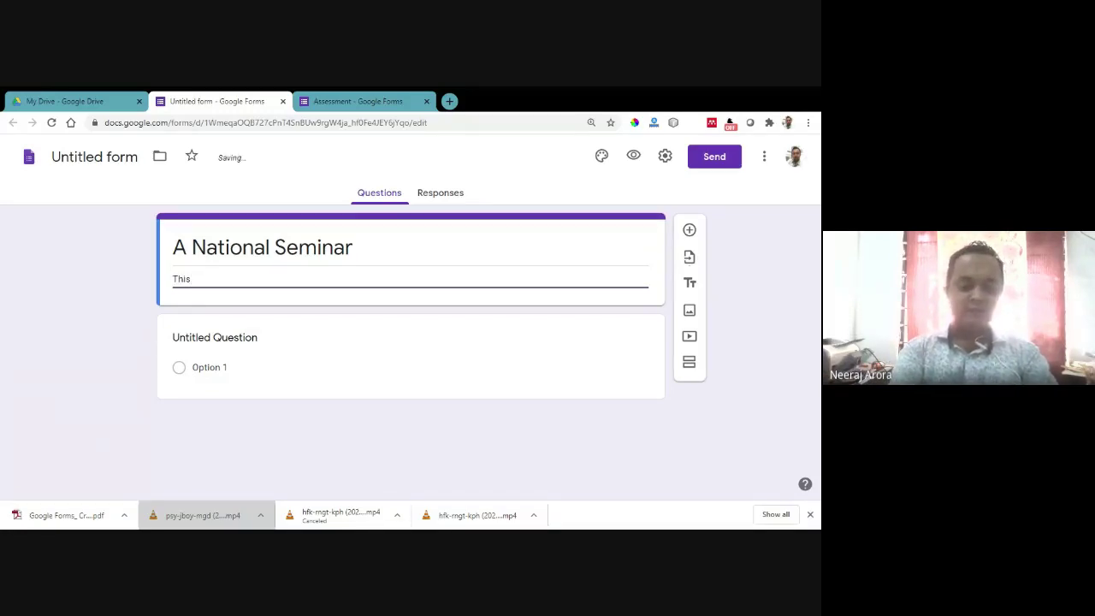
type("form mu")
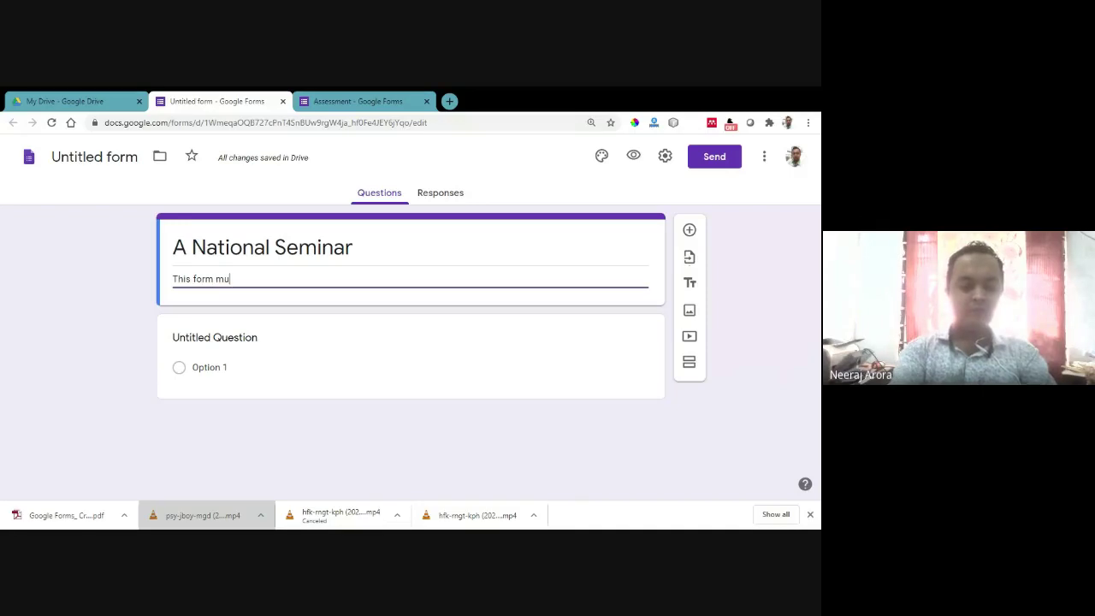
type("st be fi")
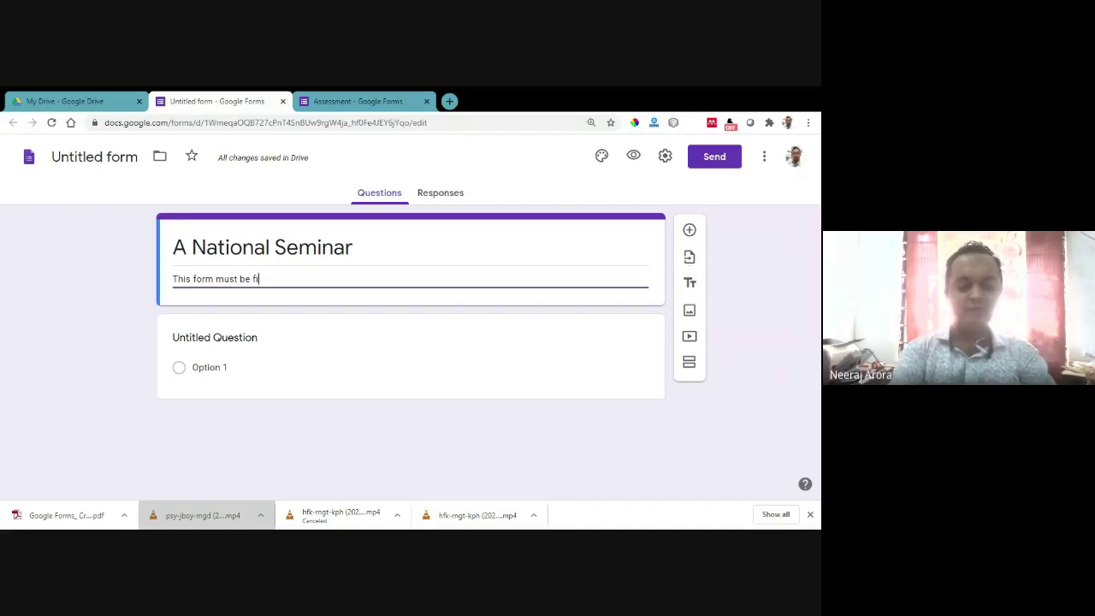
type("lled caref")
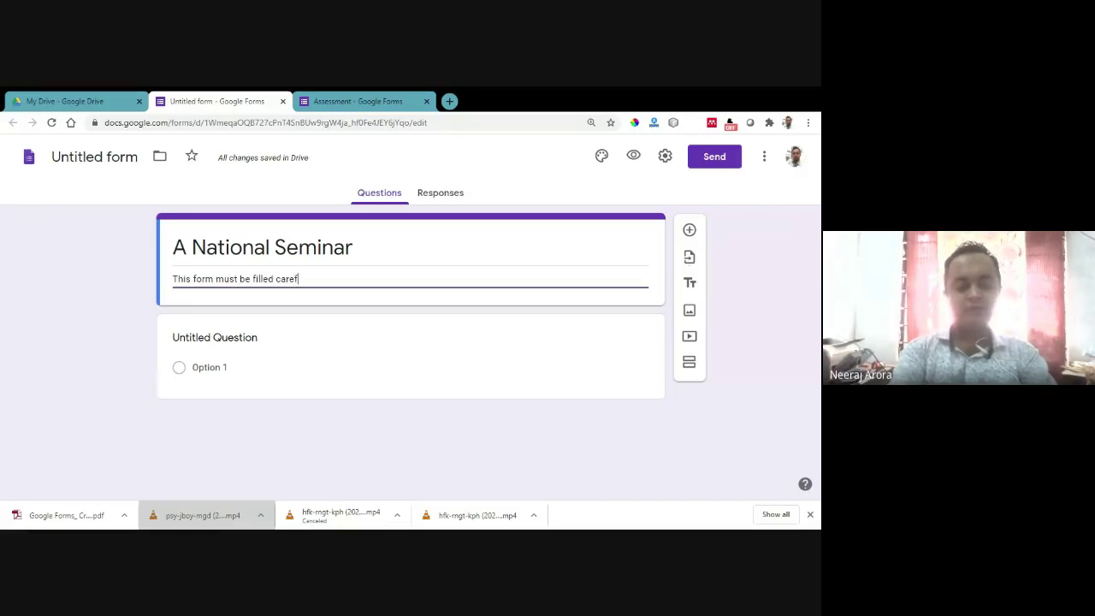
type("ully")
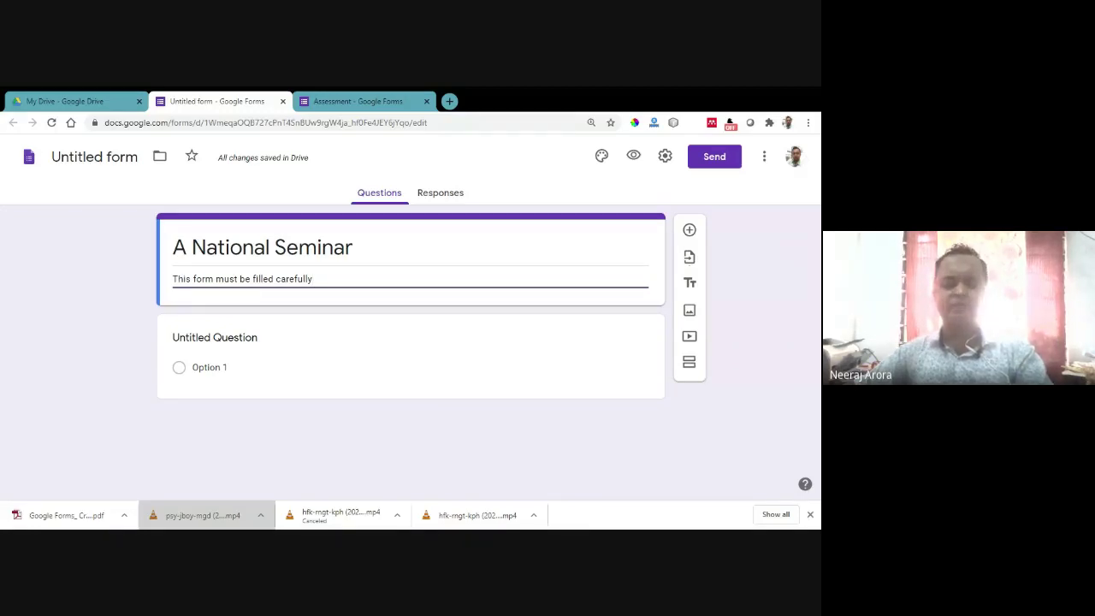
type(".")
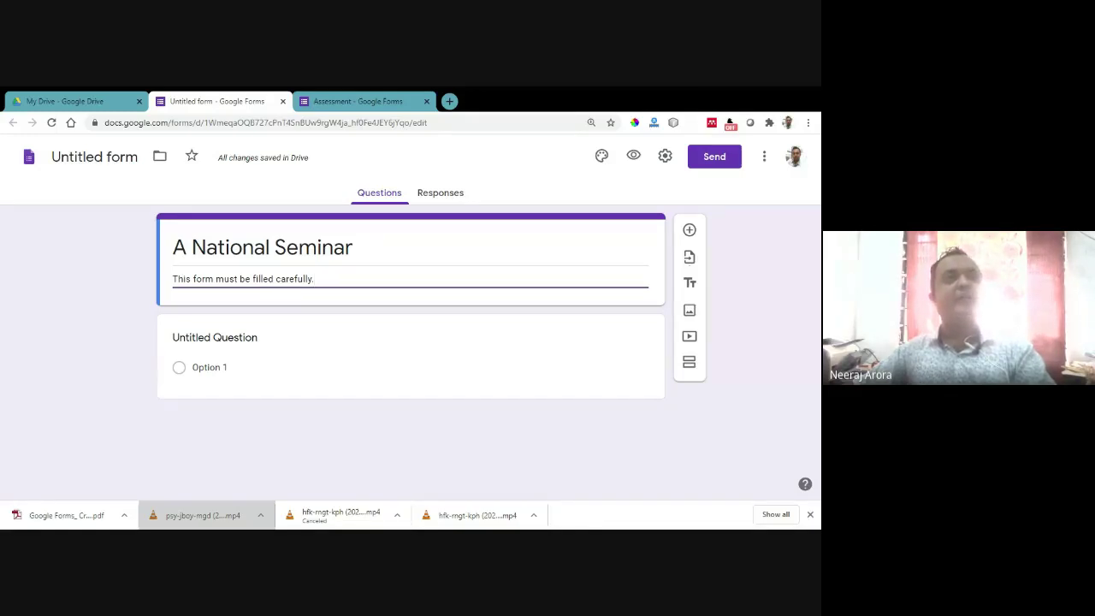
left_click(94, 157)
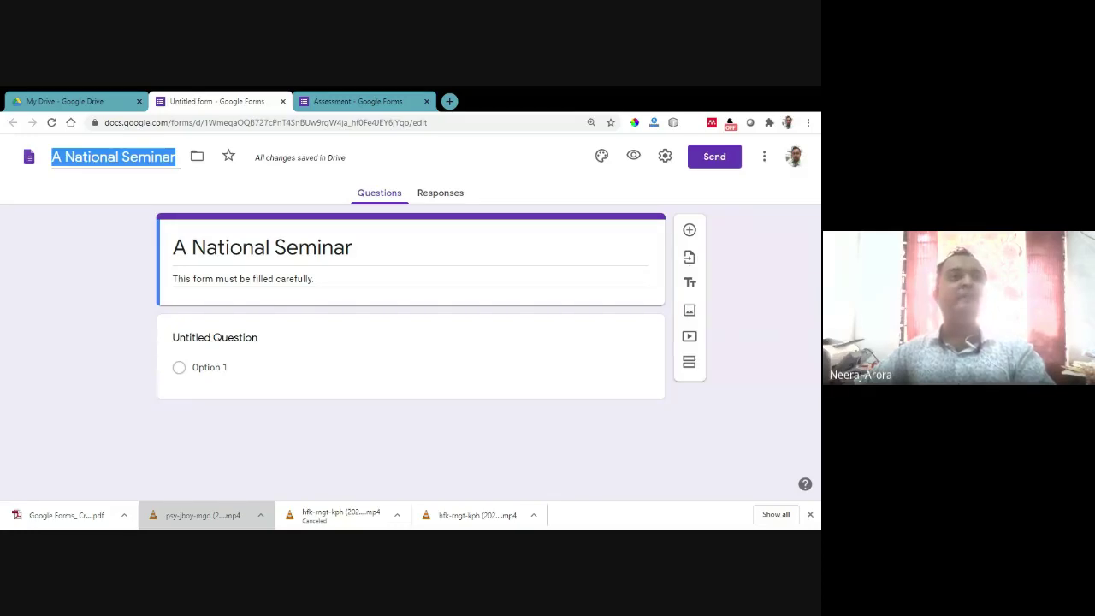
left_click(134, 247)
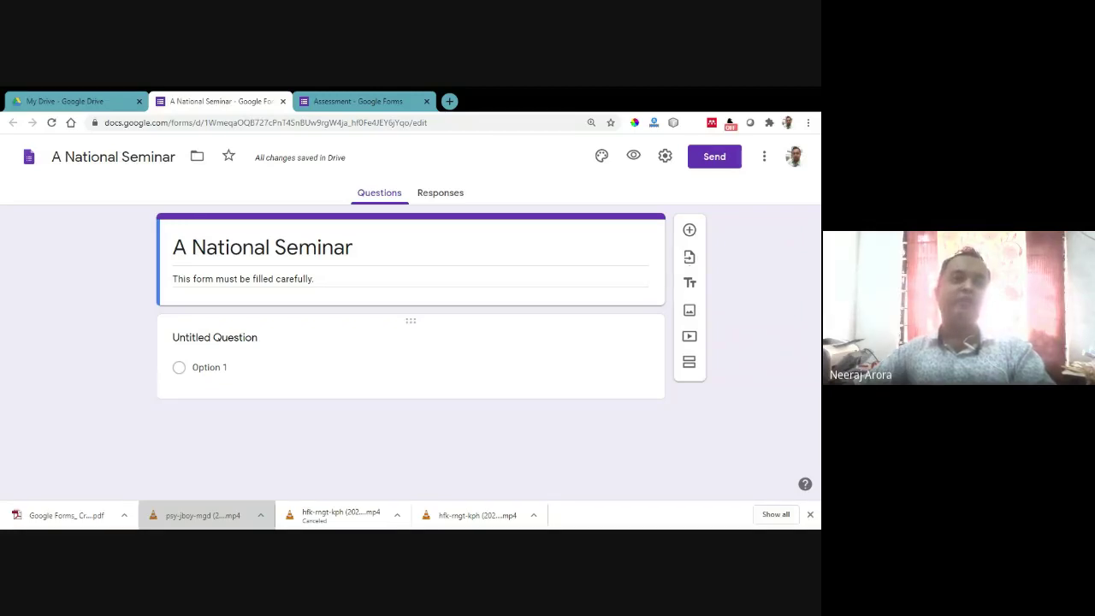
Step: Replace the untitled first question's text with "Enter Your email id?", accepting the Short answer type
left_click(214, 338)
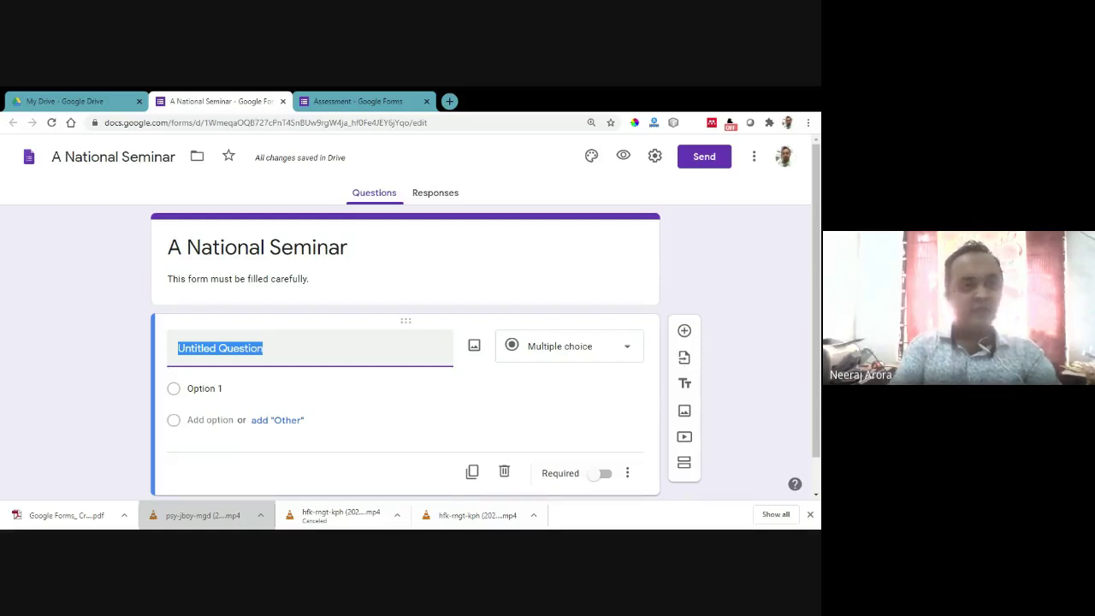
type("En")
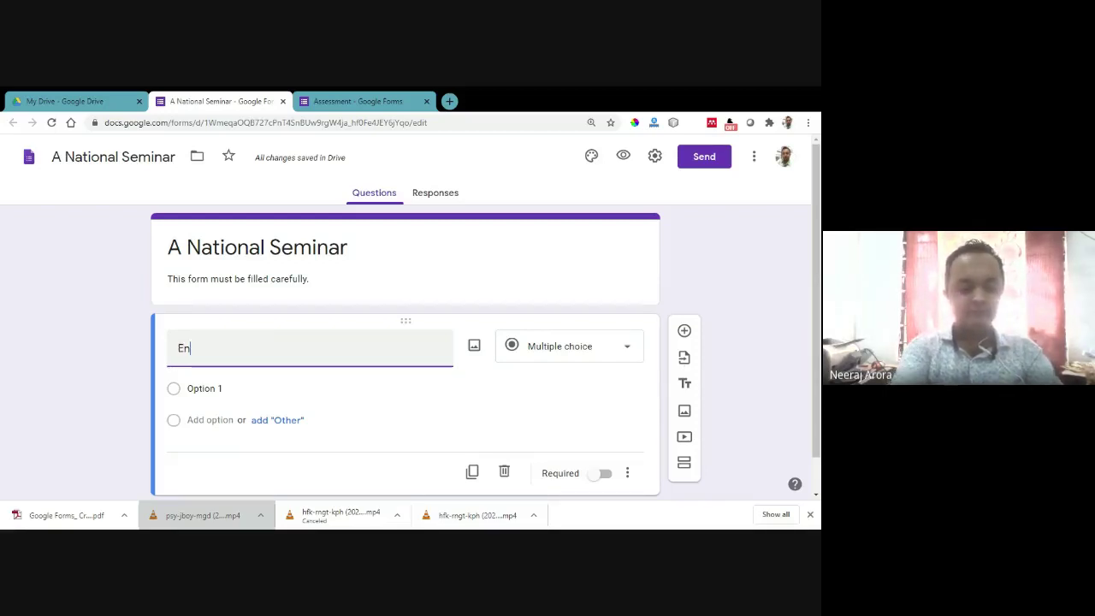
type("ter Your ")
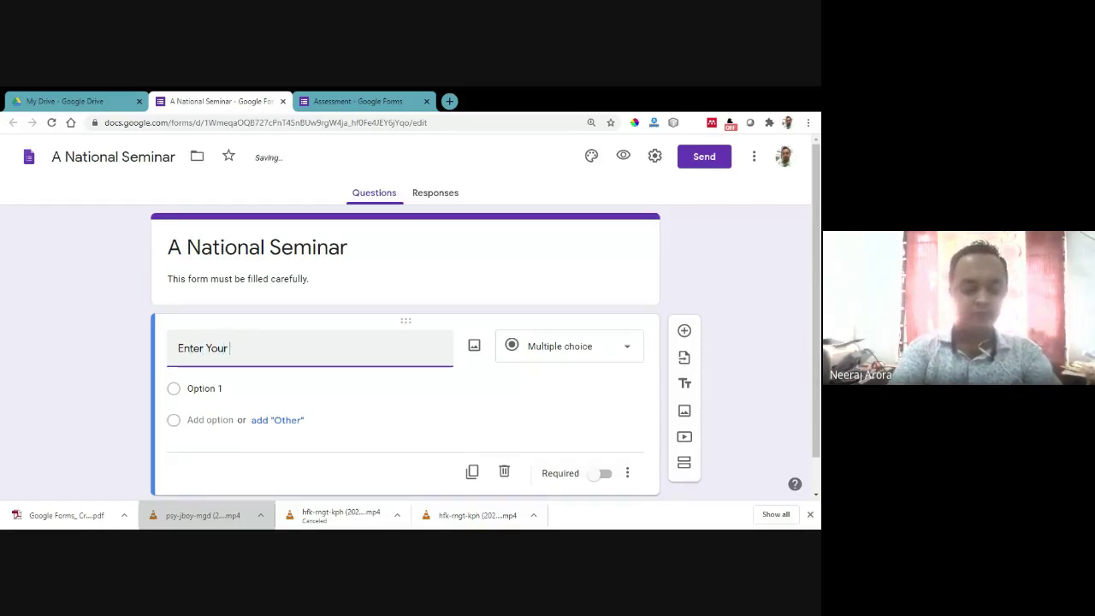
type("email i")
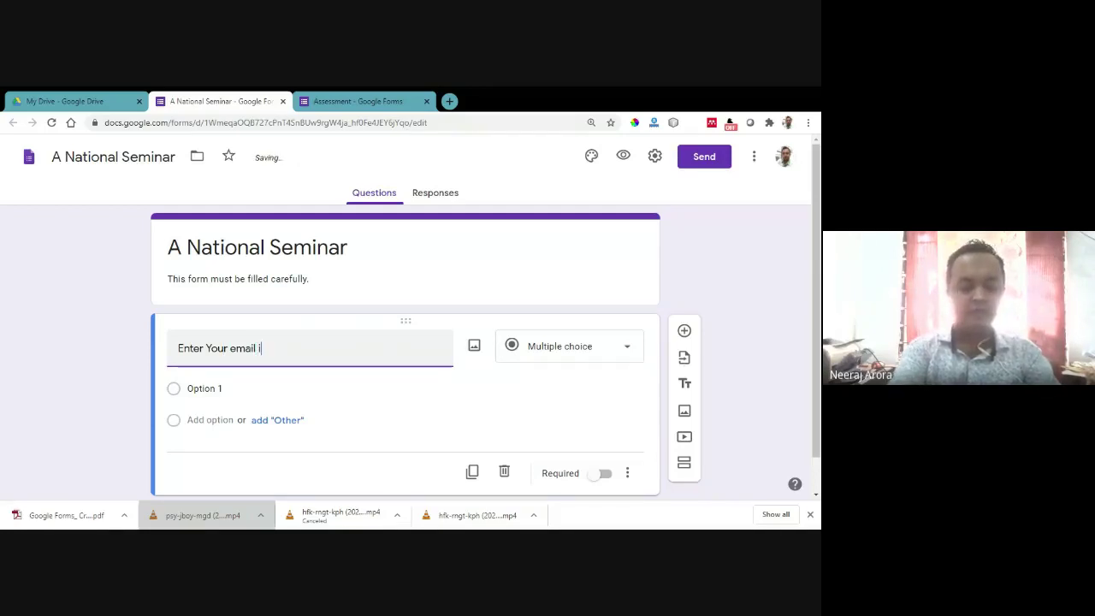
type("d?")
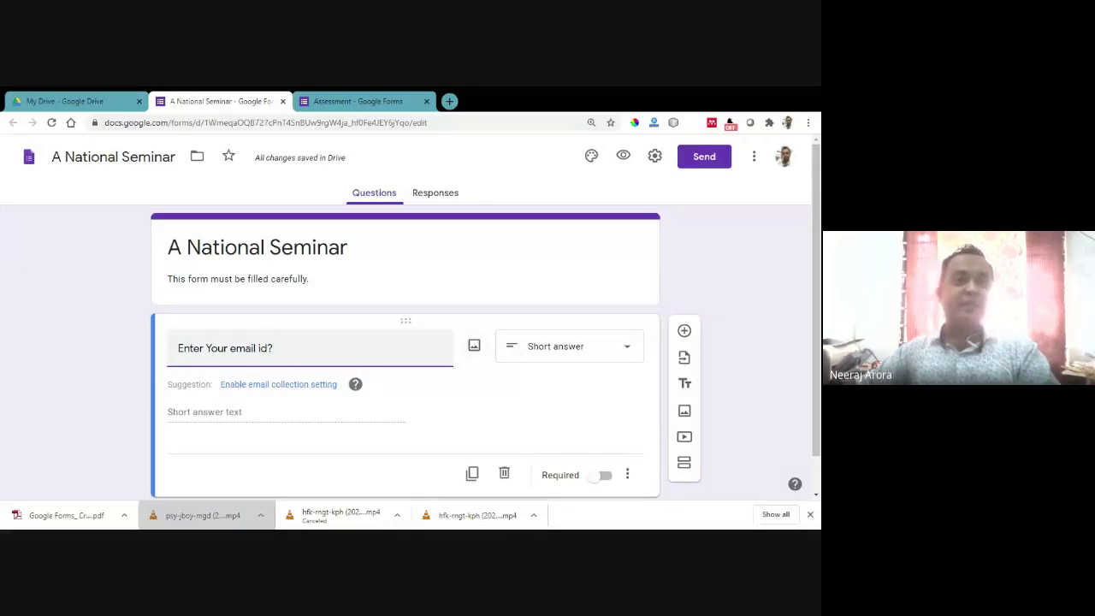
Step: Search Google Images for "boat" and insert the first image result into the email question
left_click(474, 346)
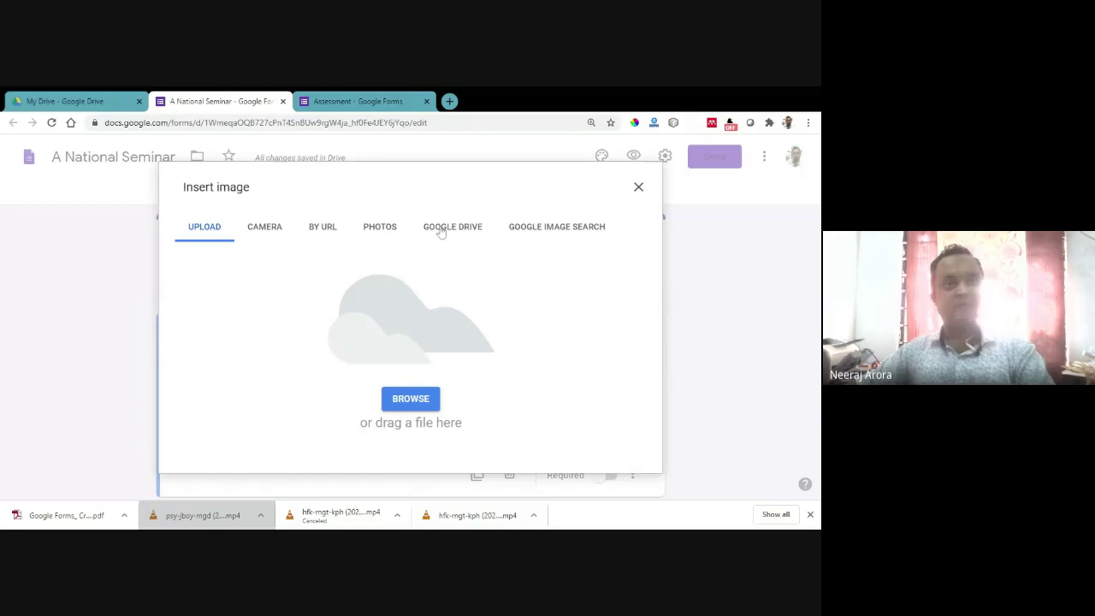
left_click(515, 229)
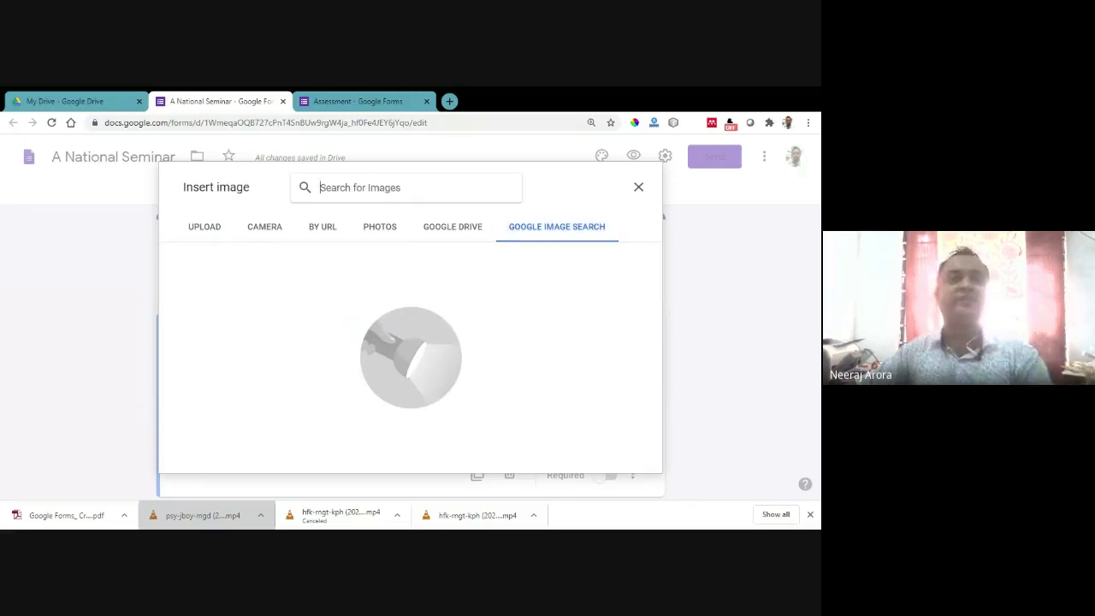
type("boat")
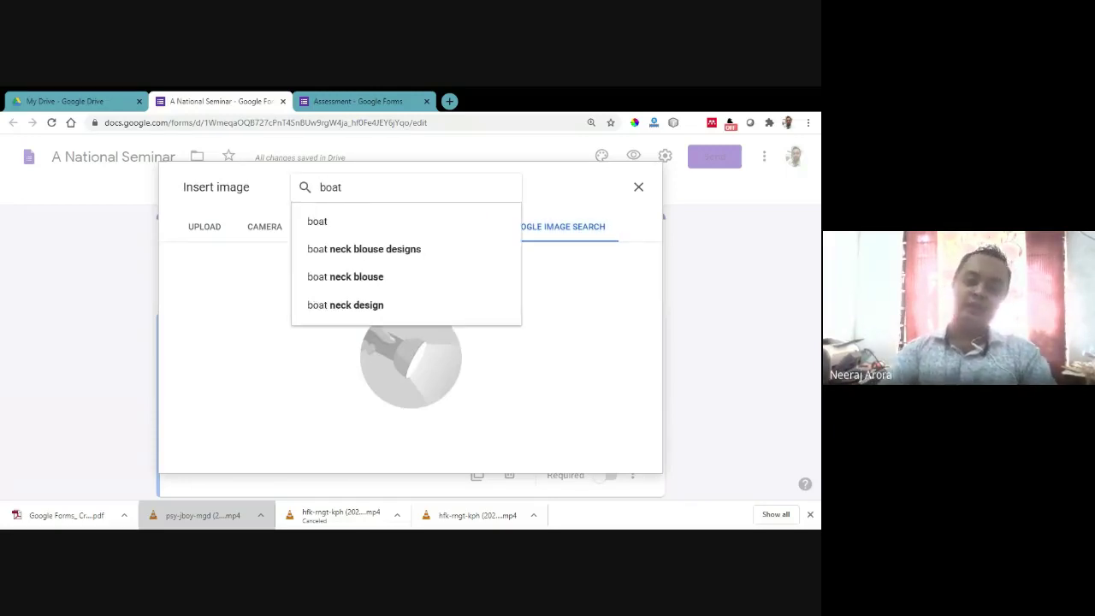
key("Return")
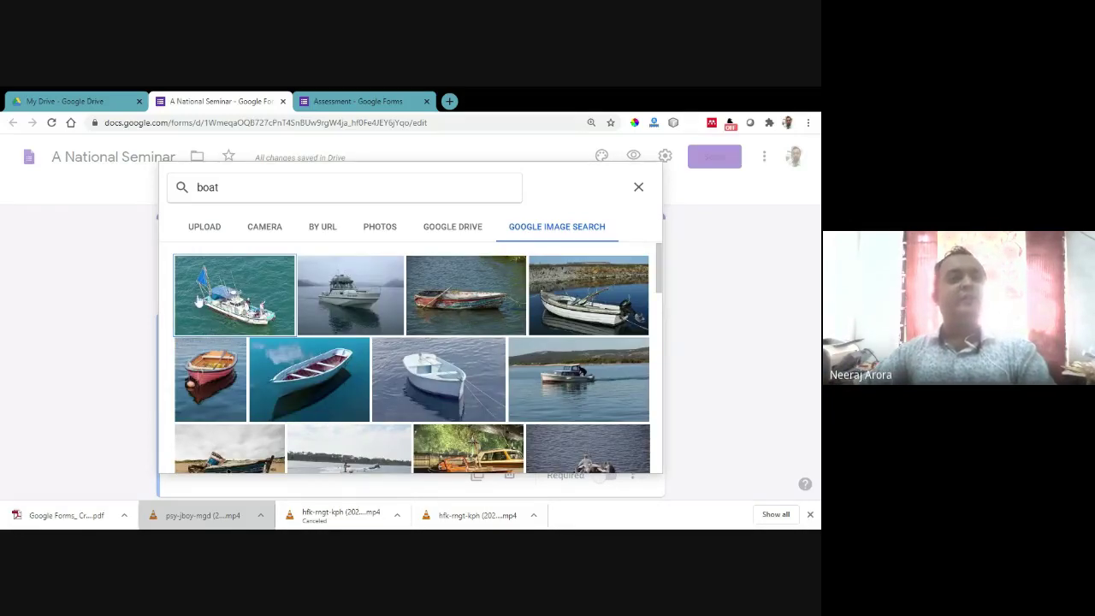
left_click(199, 301)
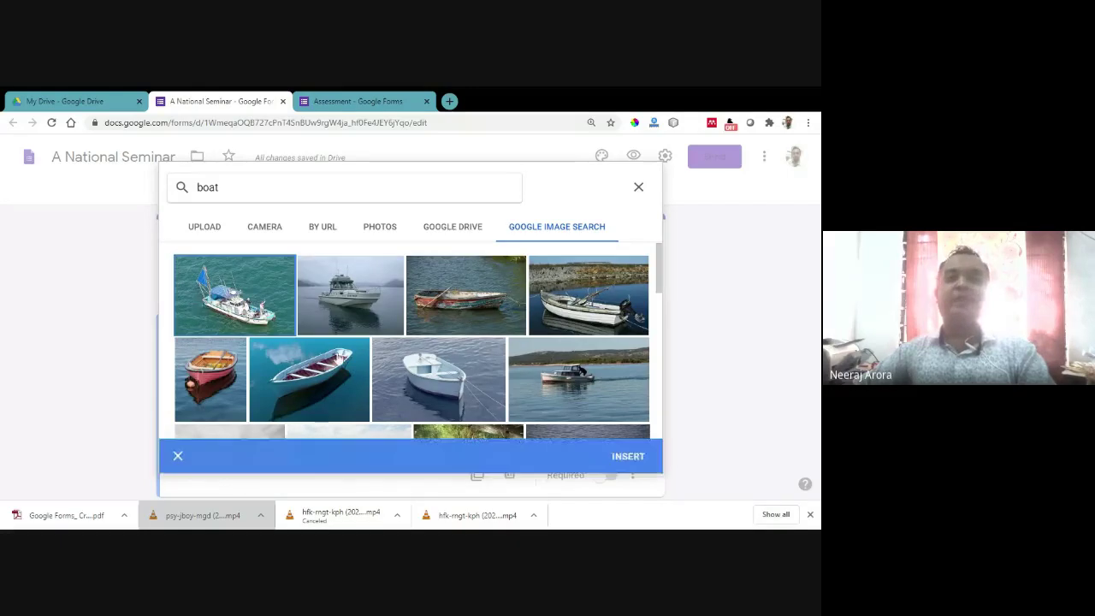
left_click(643, 455)
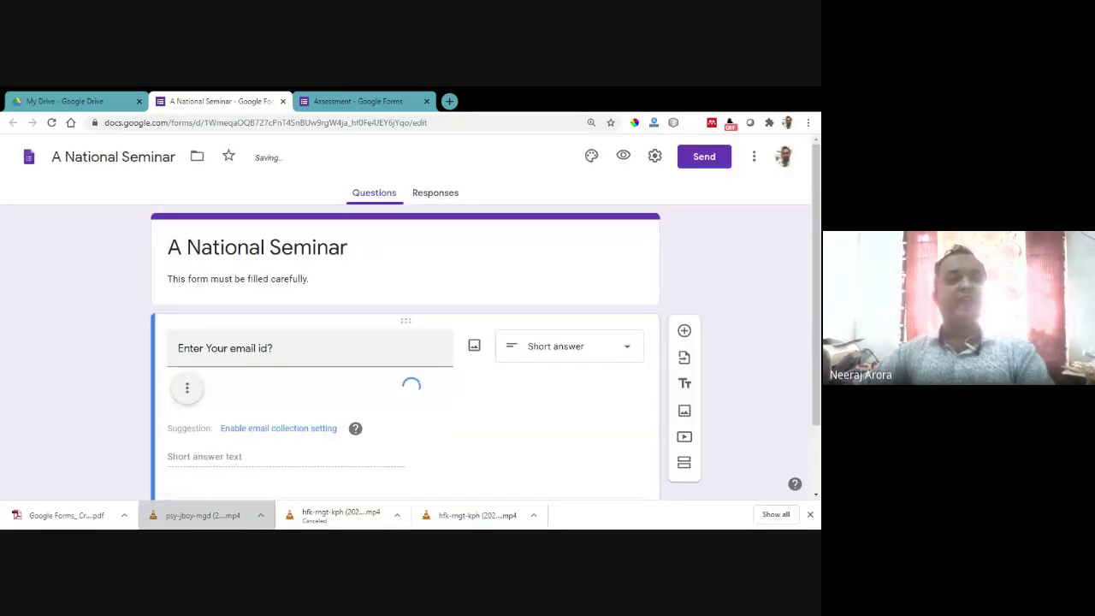
Step: Remove the boat image from the email question
scroll(306, 366, "down", 3)
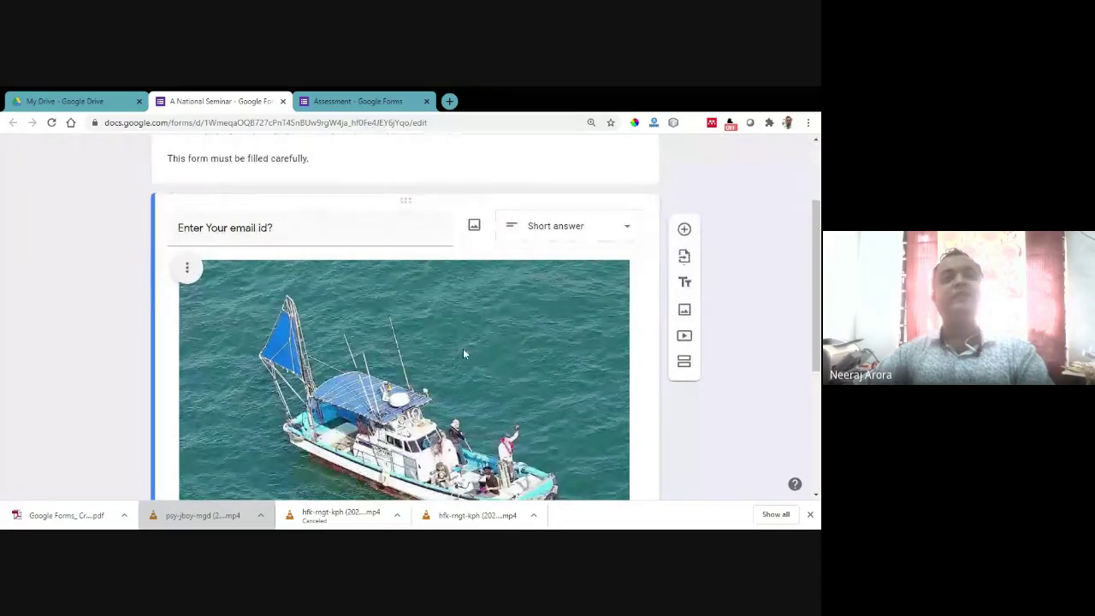
scroll(463, 348, "down", 1)
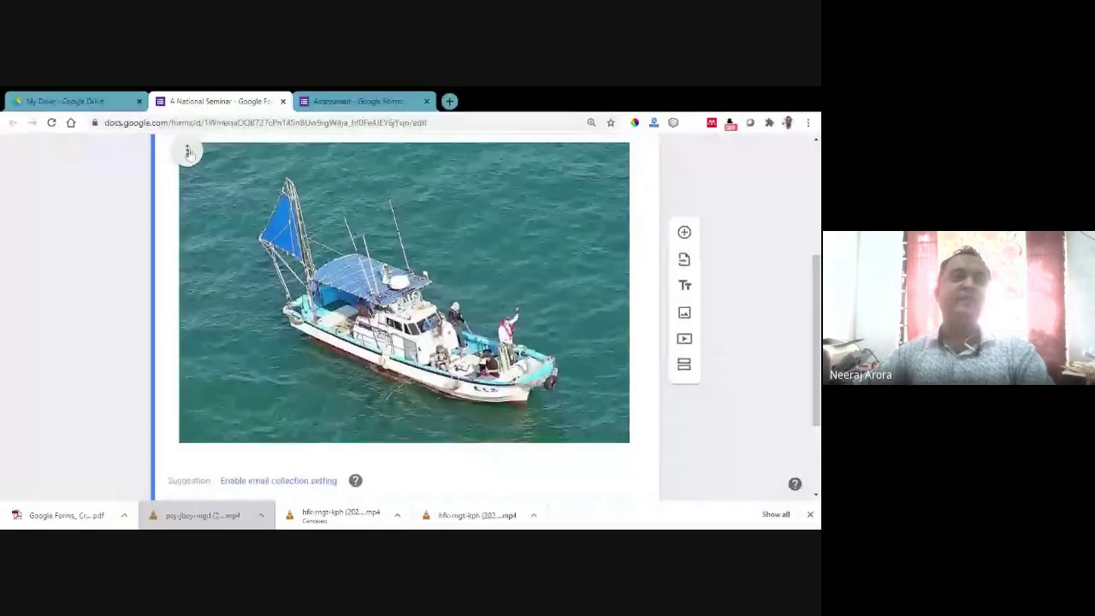
left_click(186, 147)
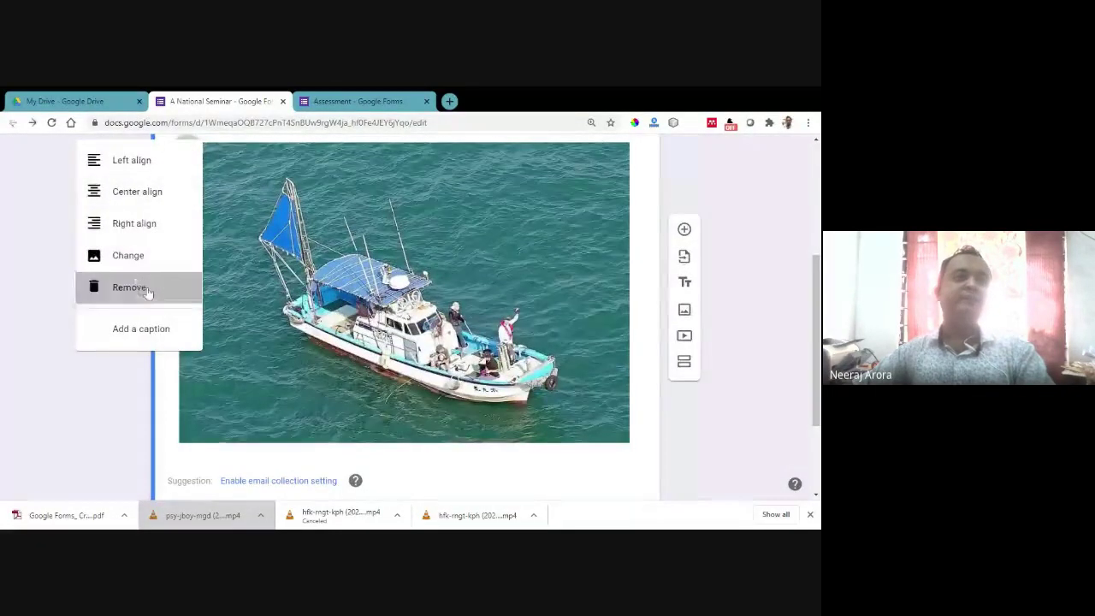
left_click(141, 289)
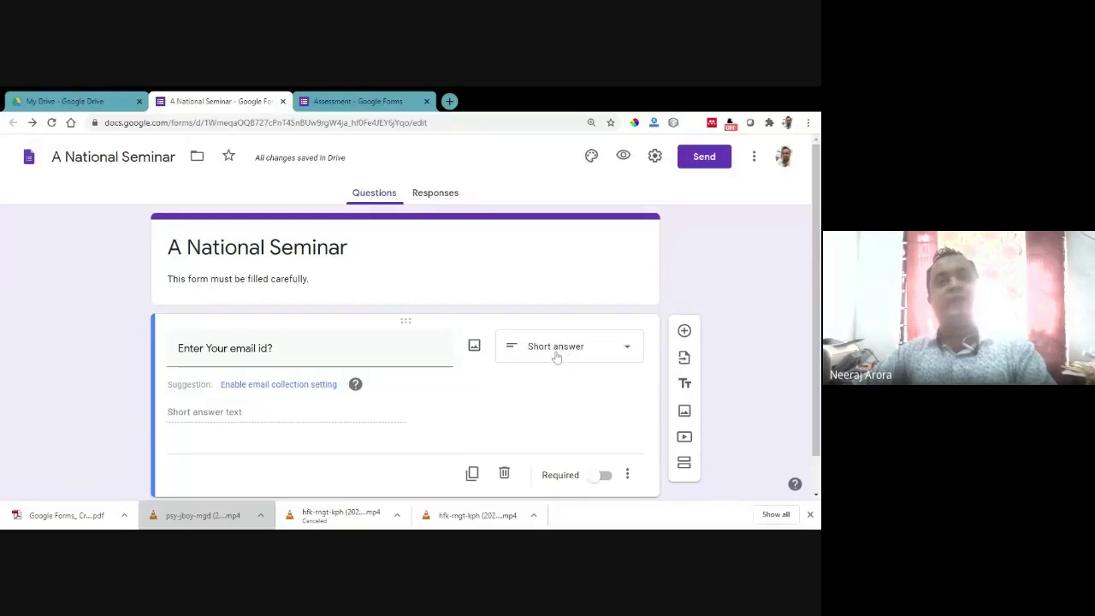
Step: Examine the question types available for the email question, from Short answer through Date and Time, without changing the type
left_click(556, 357)
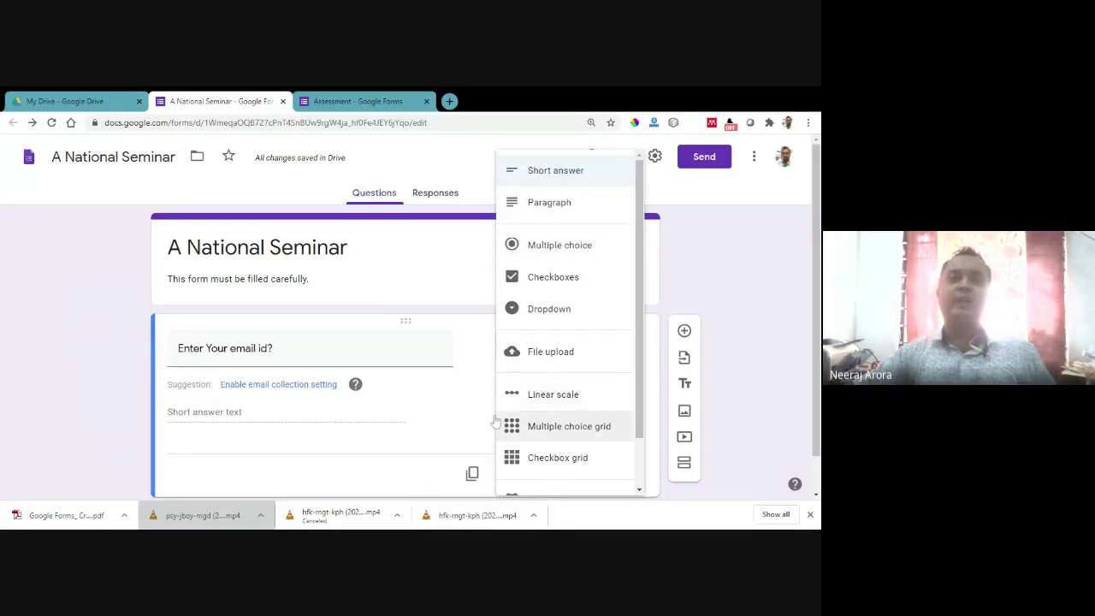
key("Escape")
left_click(551, 346)
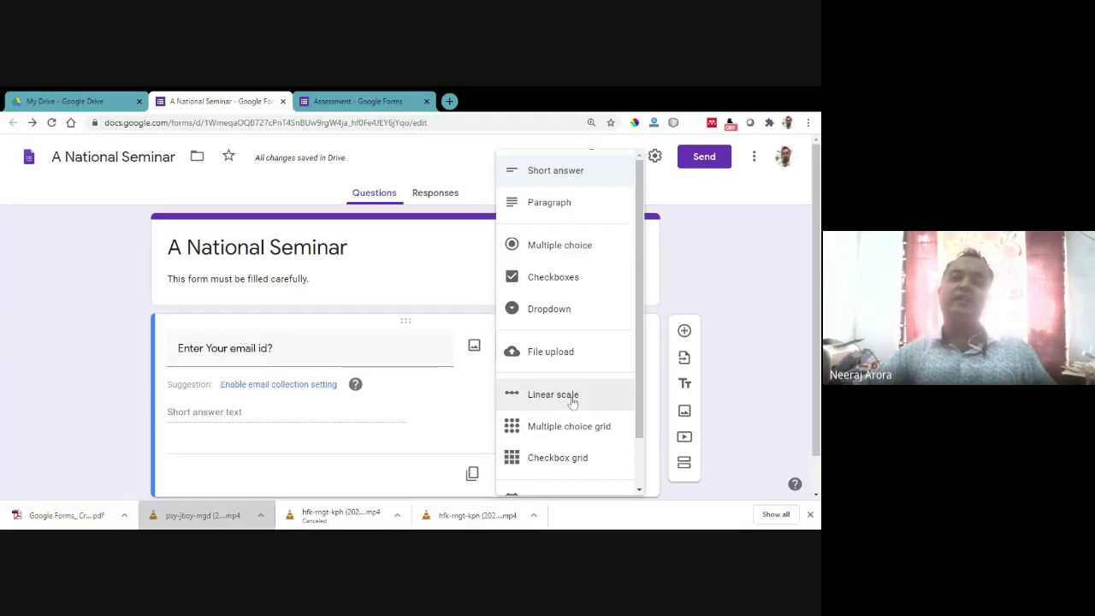
scroll(572, 403, "down", 1)
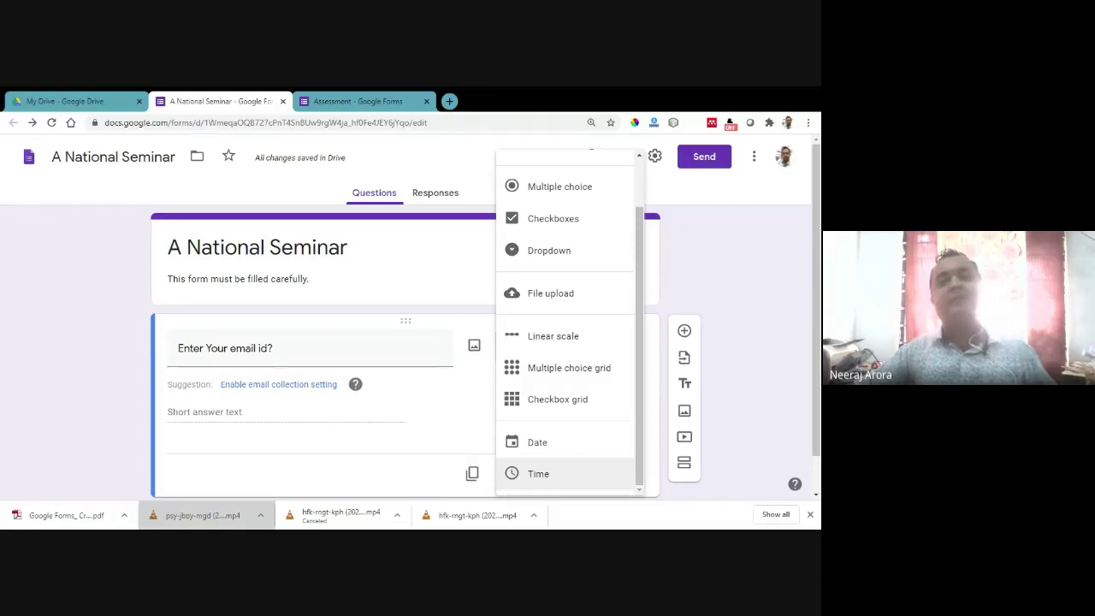
scroll(566, 474, "down", 1)
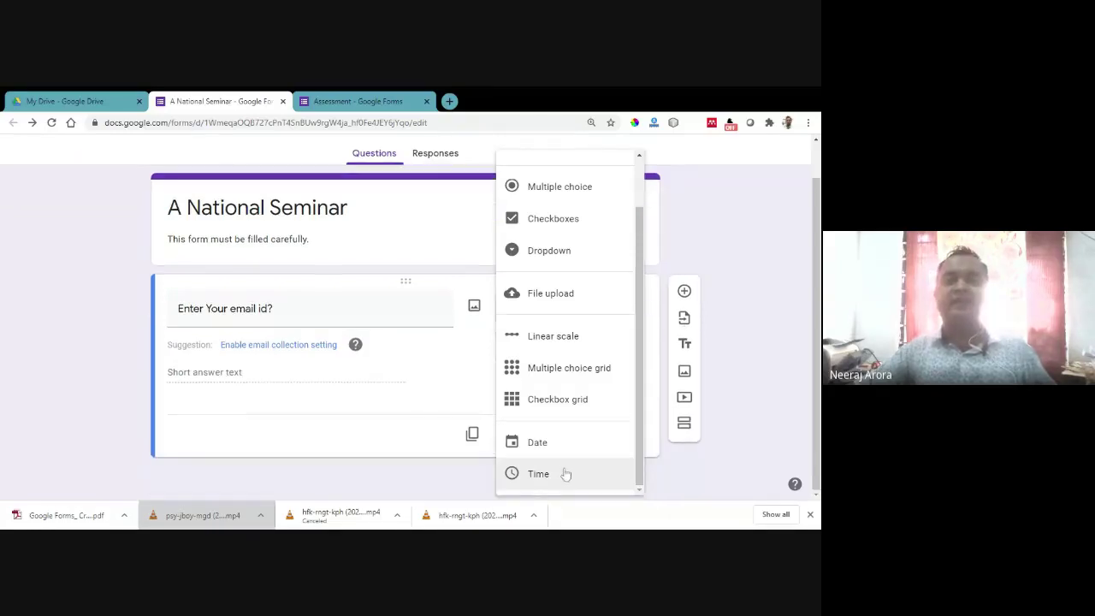
left_click(416, 423)
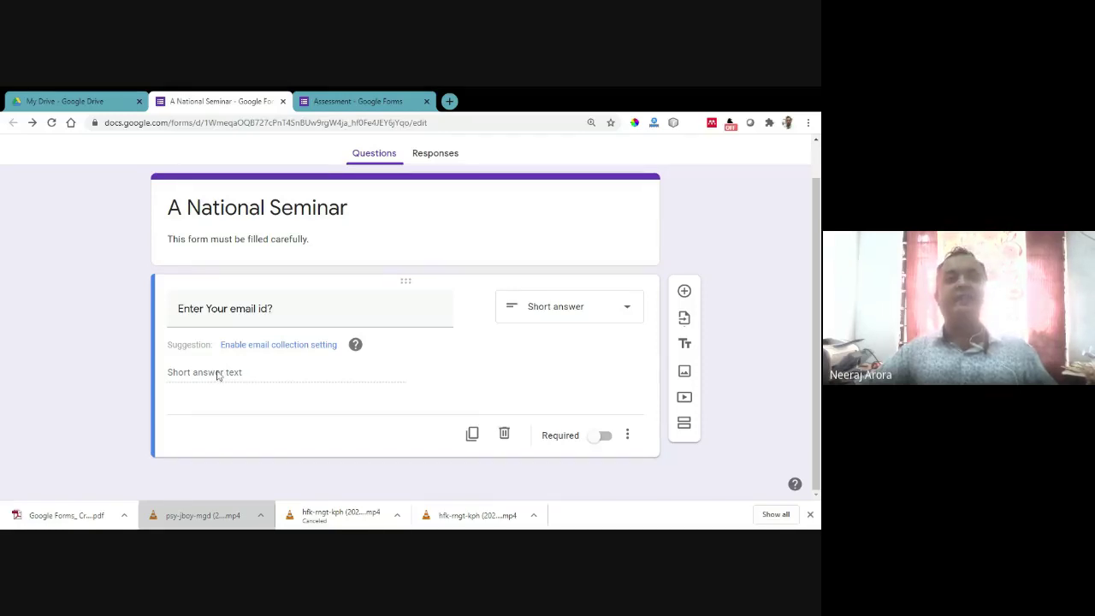
Step: Duplicate the email question and change the copy's question text to "Enter Your Name"
left_click(473, 435)
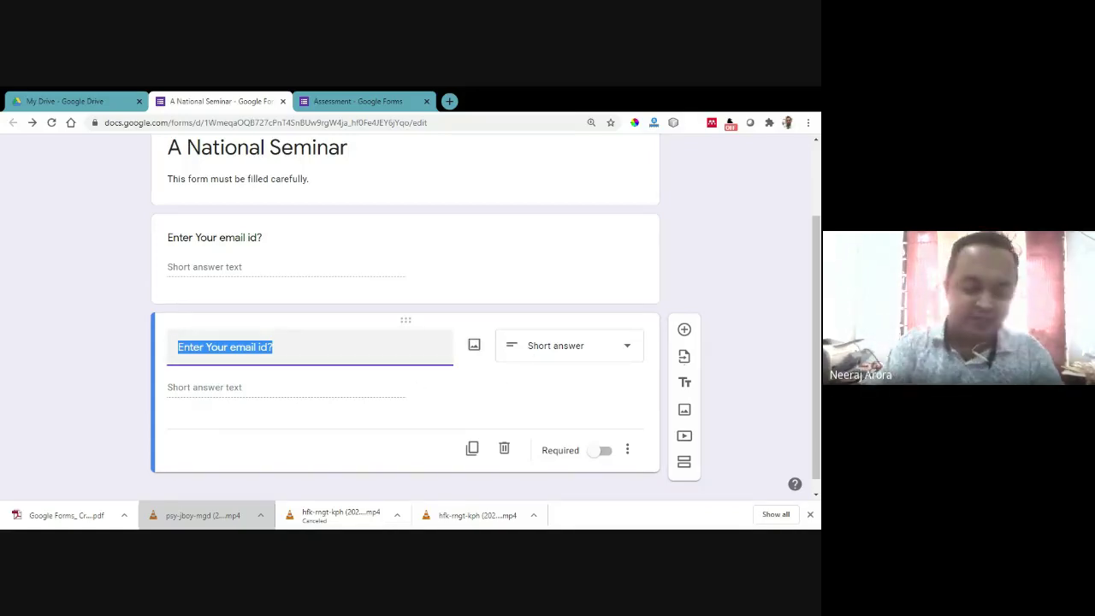
left_click(273, 347)
key("ctrl+shift+Left")
key("ctrl+shift+Left")
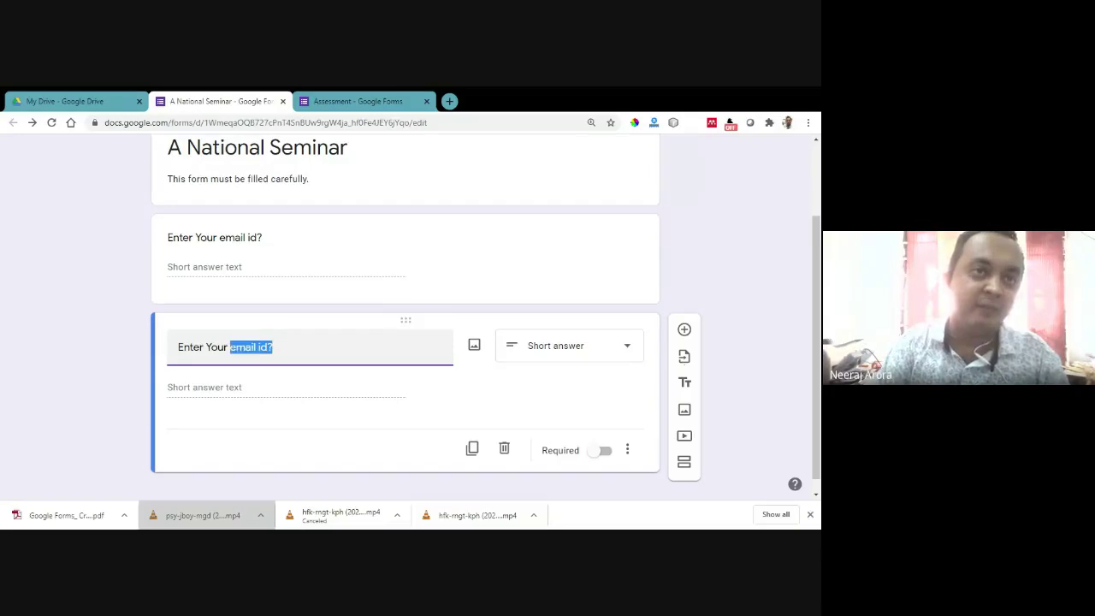
type("Name")
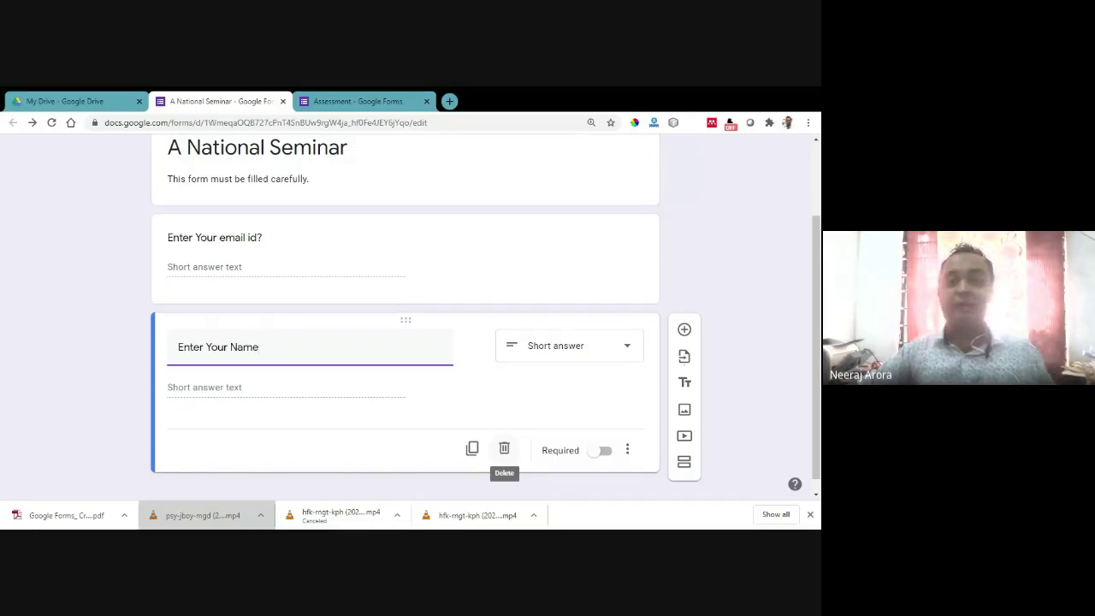
Step: Delete the "Enter Your Name" question and undo the deletion
left_click(504, 448)
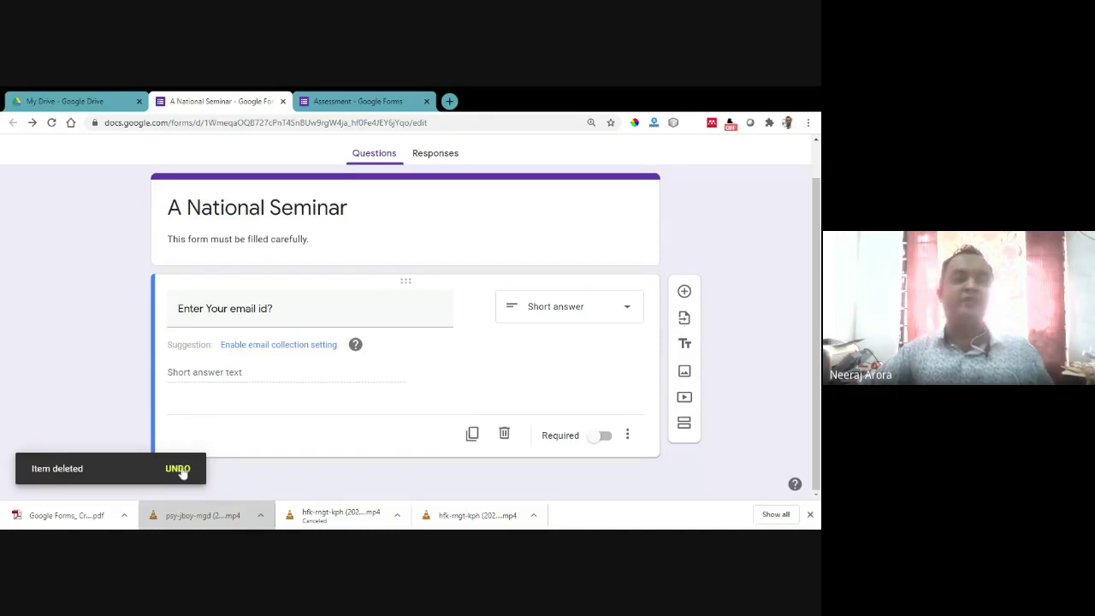
scroll(137, 457, "up", 1)
scroll(98, 442, "down", 1)
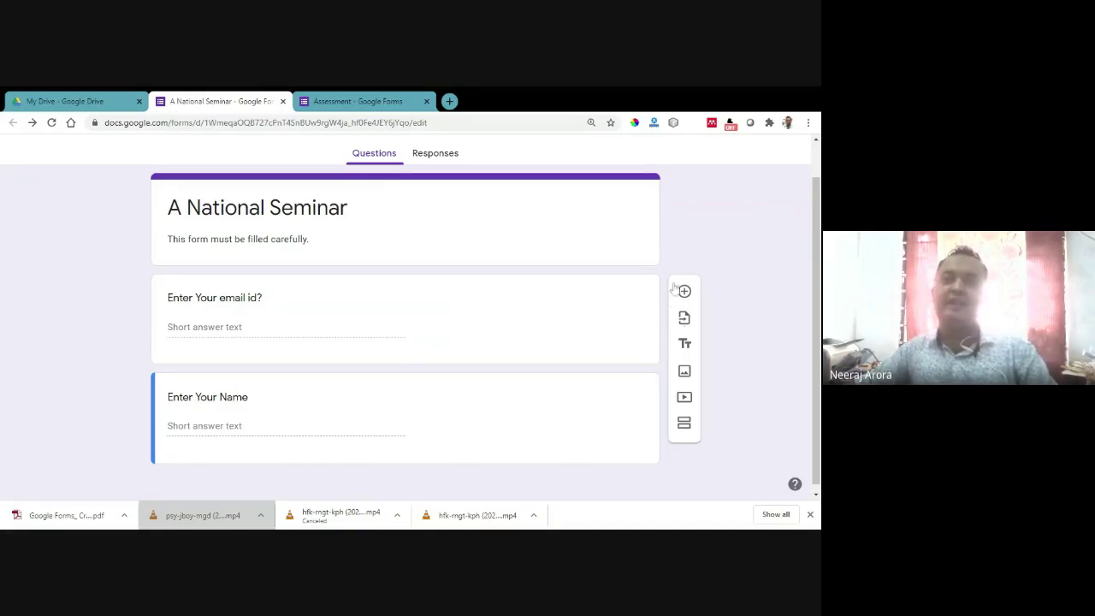
Step: Add a multiple-choice question after "Enter Your Name" with the question text "Gender"
left_click(552, 416)
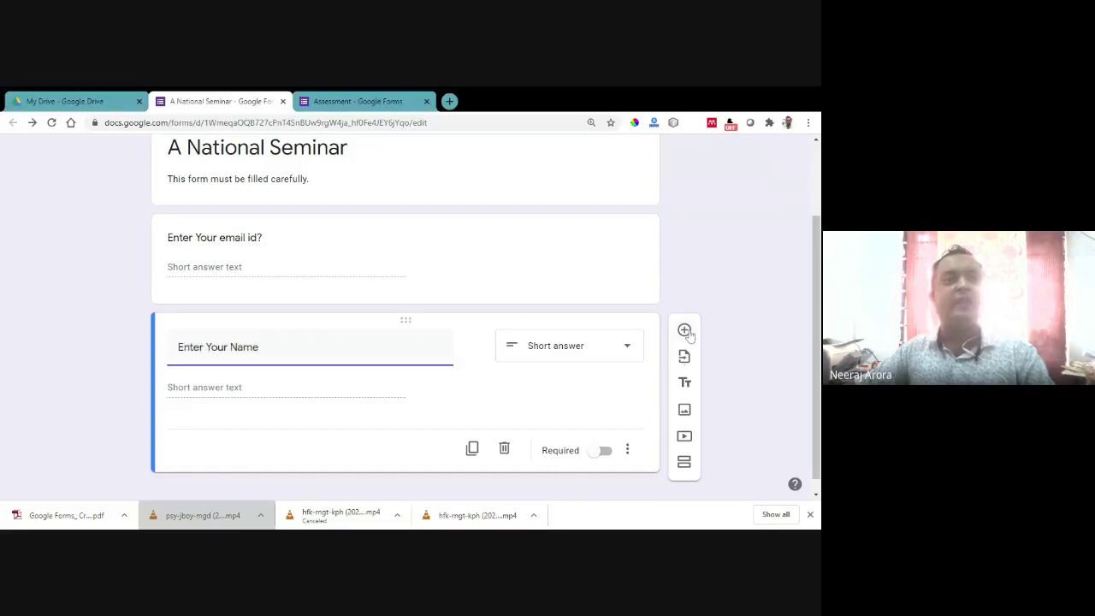
left_click(685, 331)
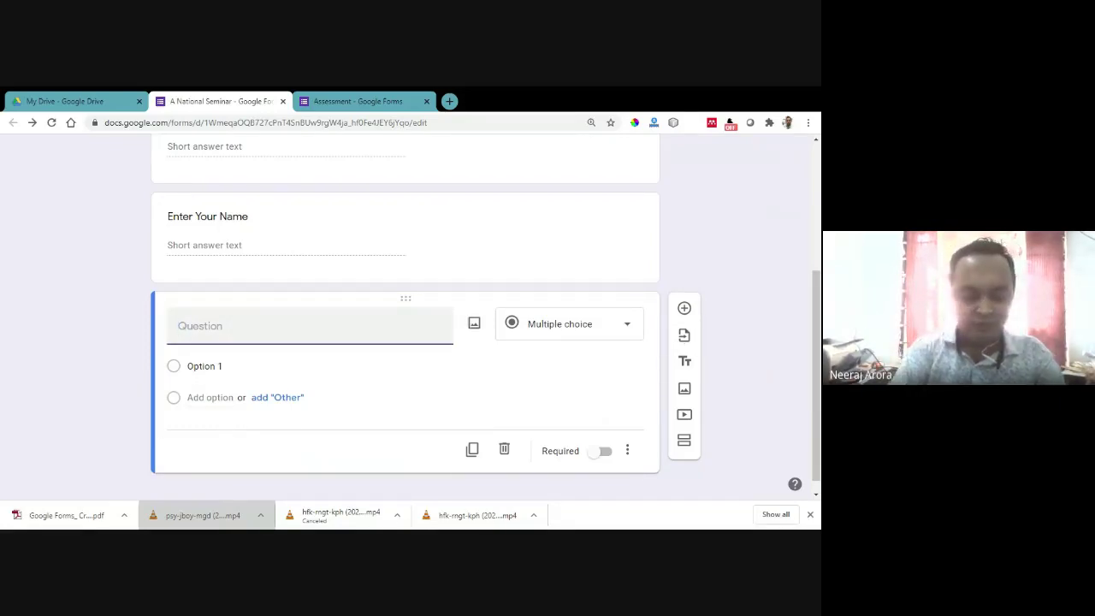
type("GEnder")
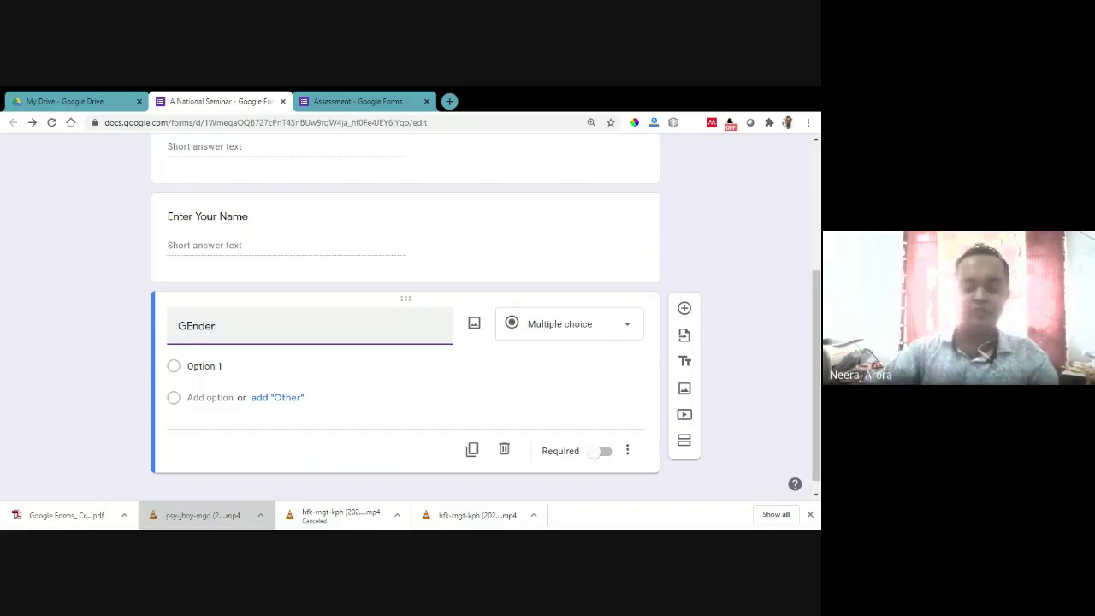
key("BackSpace")
key("BackSpace")
key("BackSpace")
key("BackSpace")
key("BackSpace")
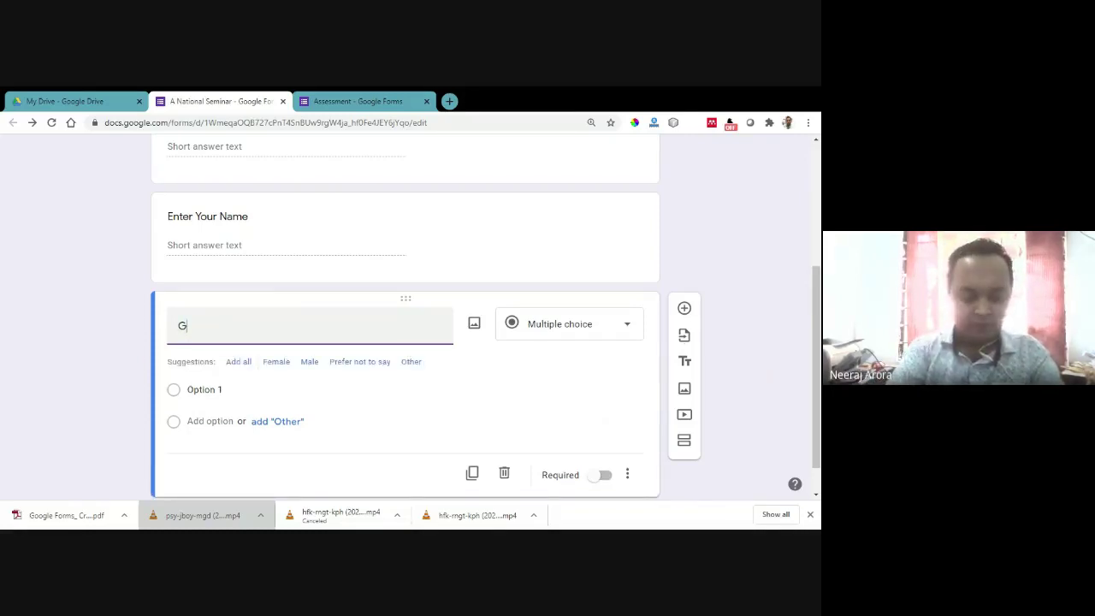
type("ender")
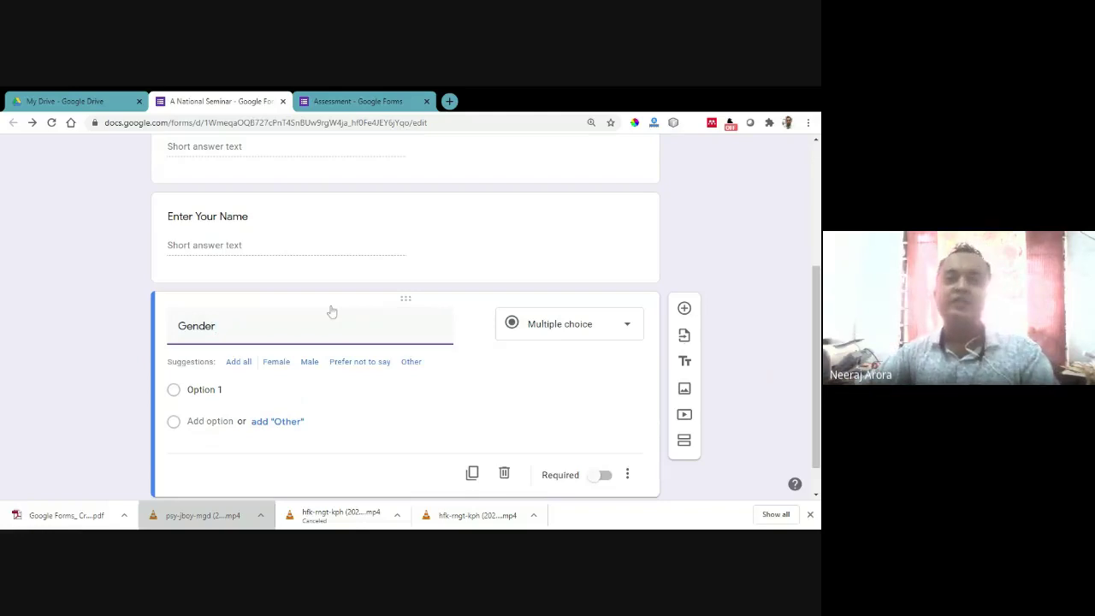
left_click(589, 334)
left_click(586, 257)
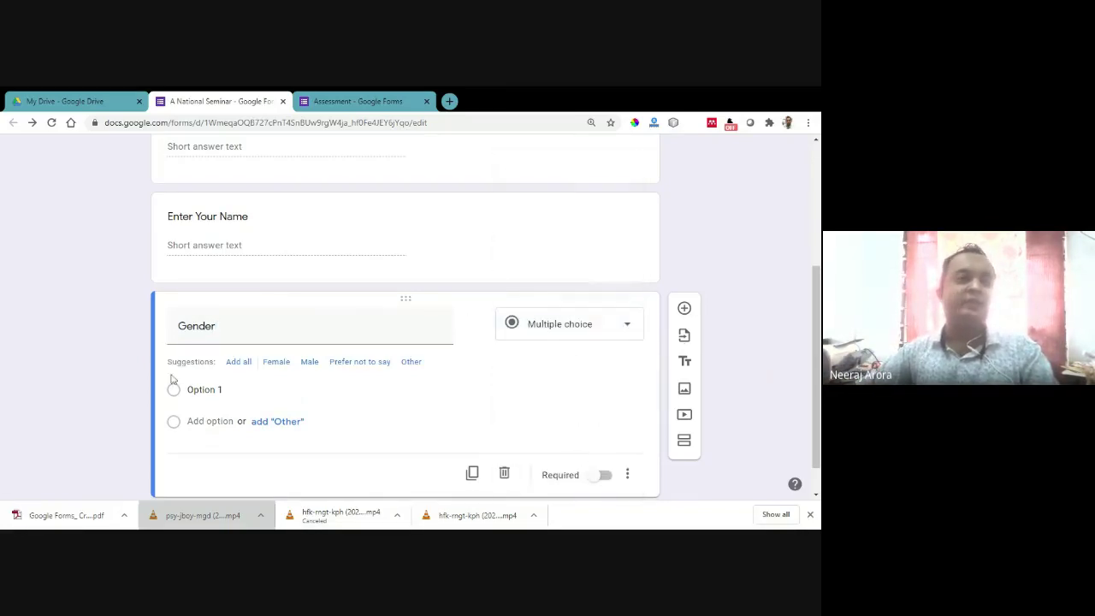
Step: Set the first two answer options of the Gender question to "Male" and "Female"
left_click(205, 389)
type("Male")
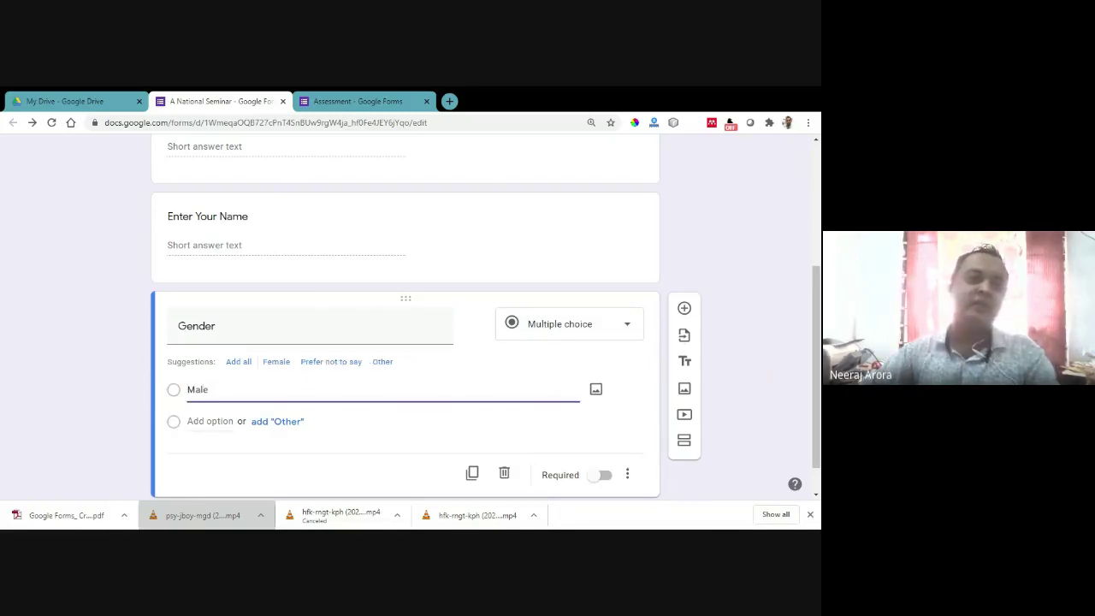
left_click(184, 422)
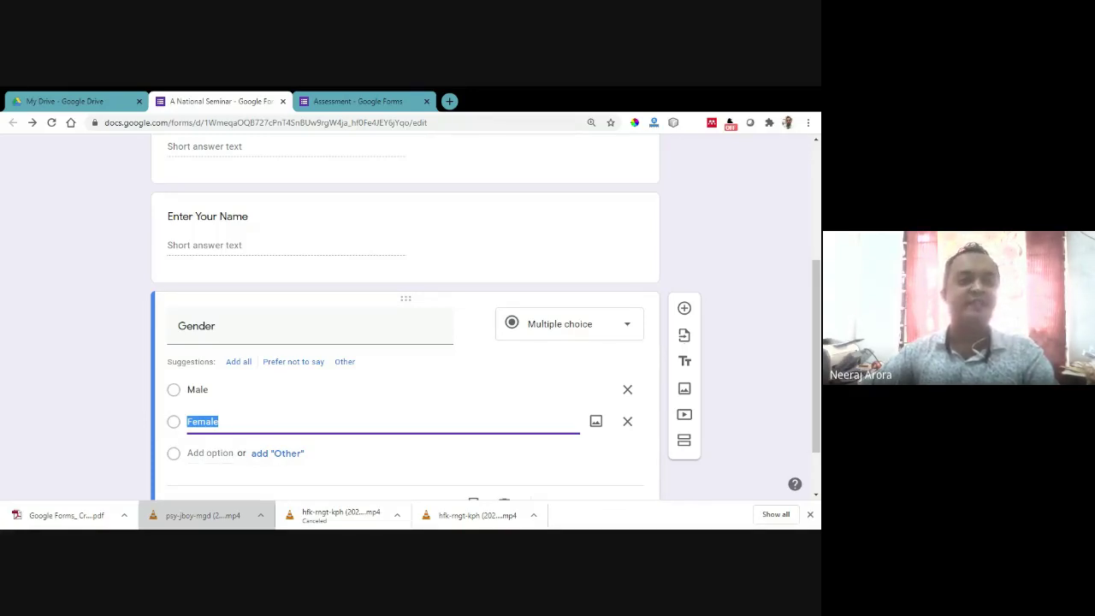
Step: Add and remove the suggested "Prefer not to say" option, and enter "Other" as the Gender question's third option
left_click(294, 361)
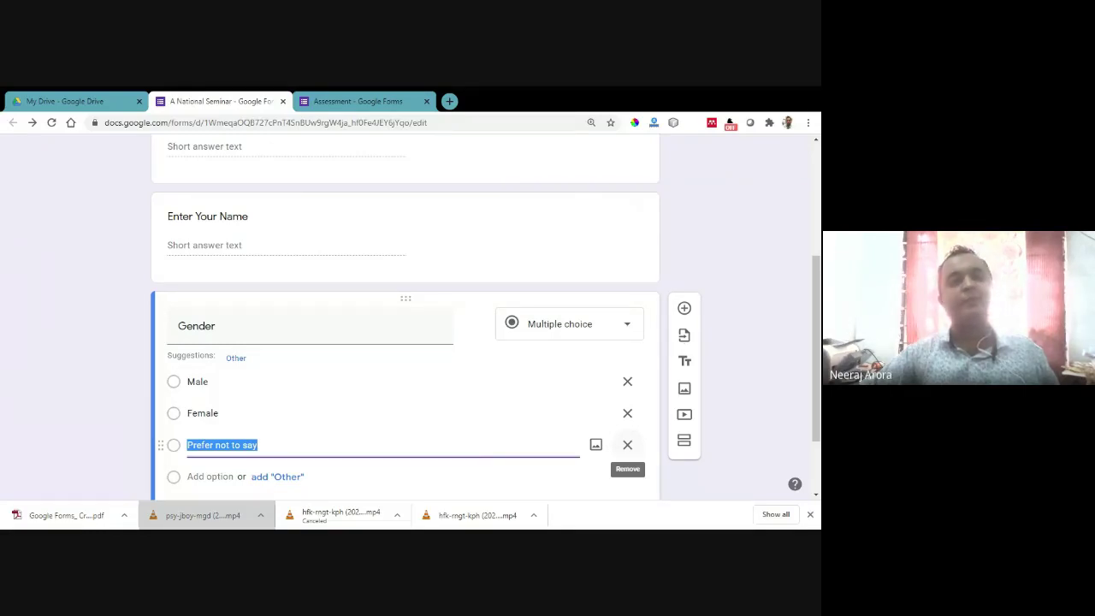
left_click(627, 445)
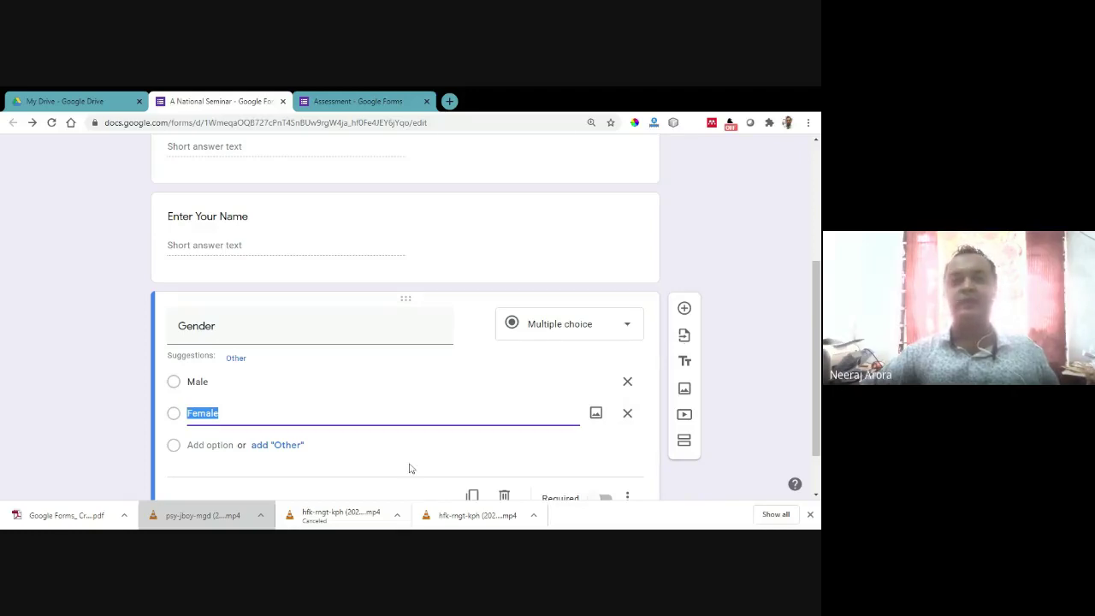
key("Return")
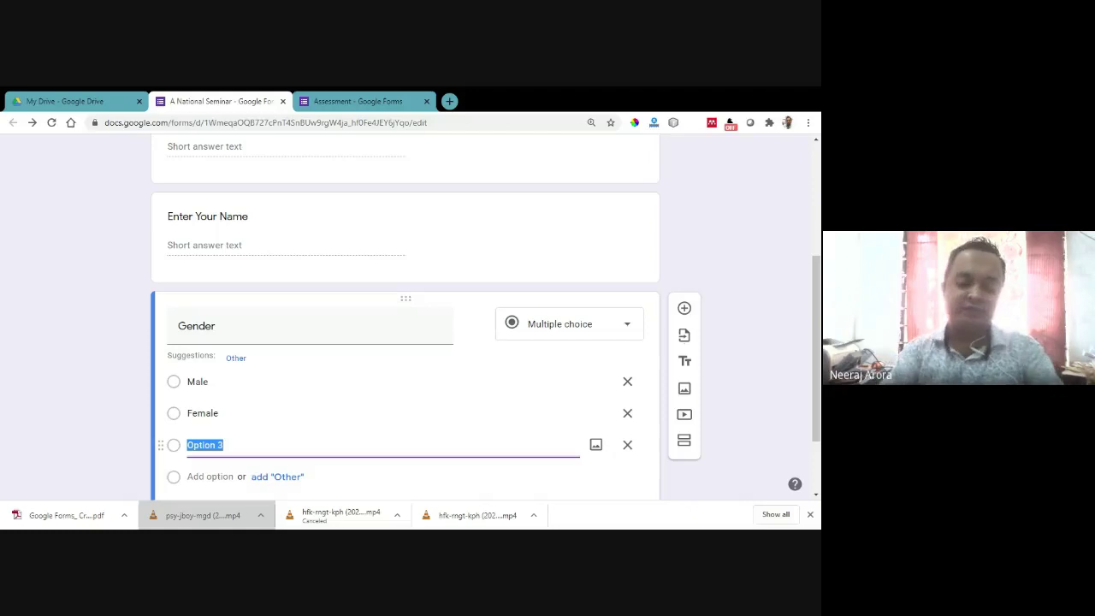
type("Other")
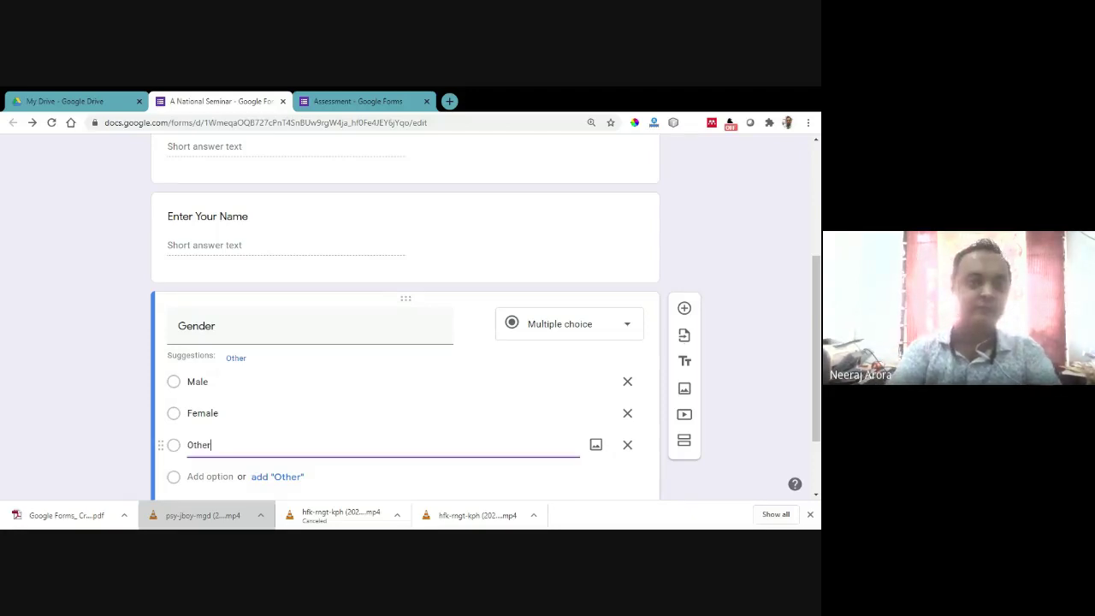
left_click(53, 422)
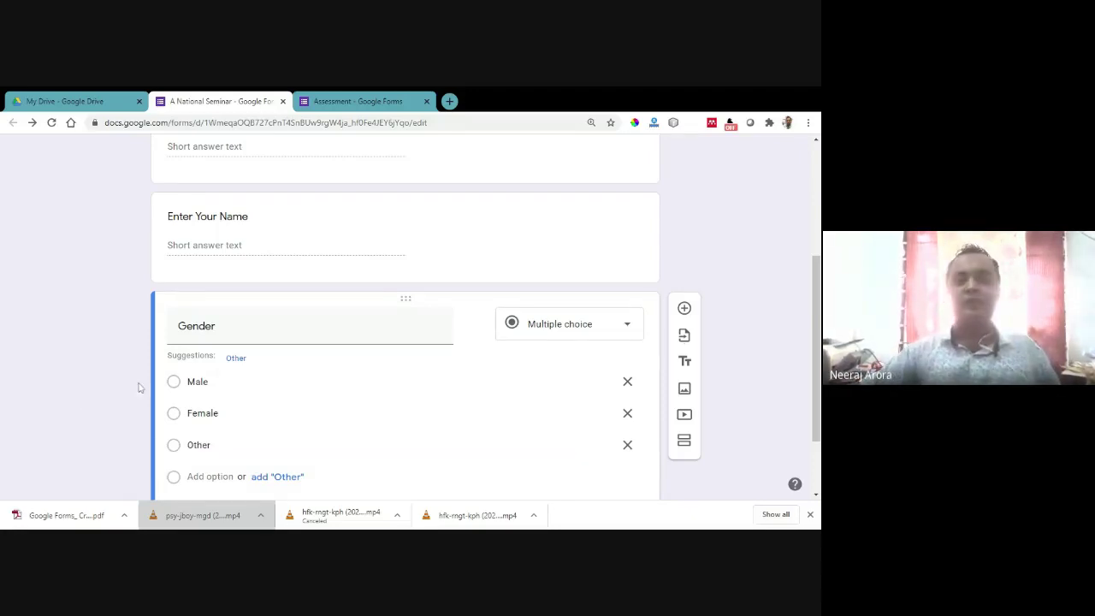
Step: Add a new section after the Gender question and title it "Next Section"
scroll(452, 430, "up", 2)
scroll(452, 430, "down", 3)
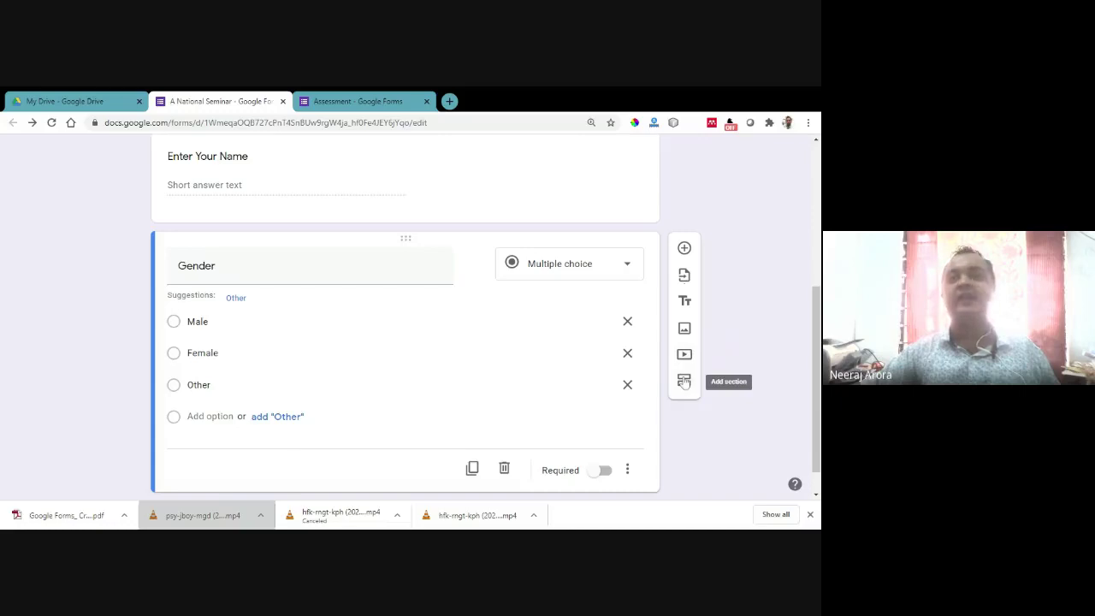
scroll(684, 381, "down", 1)
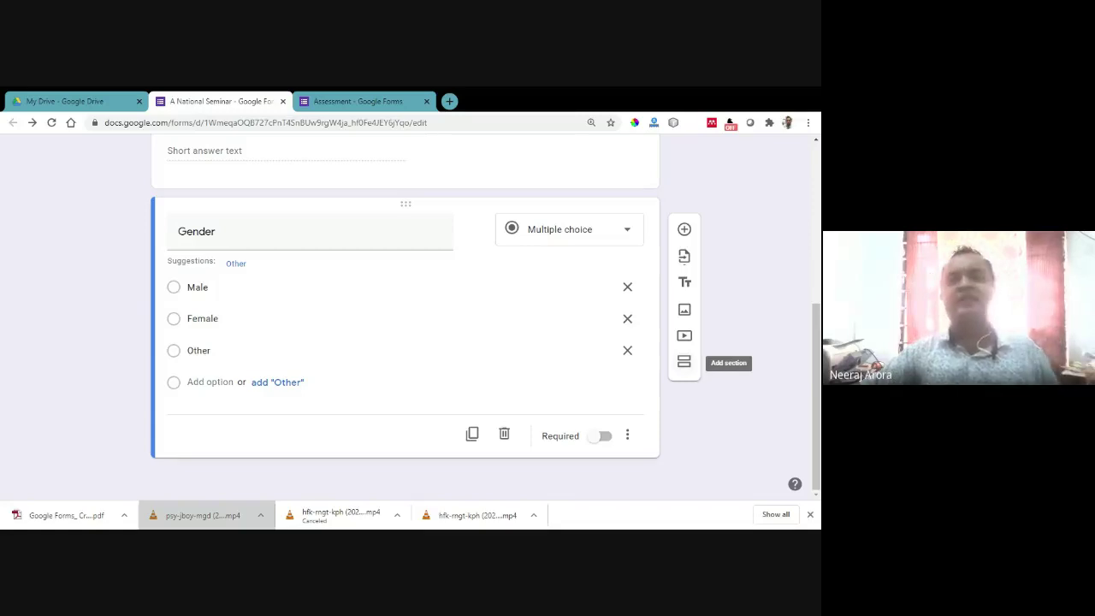
left_click(684, 365)
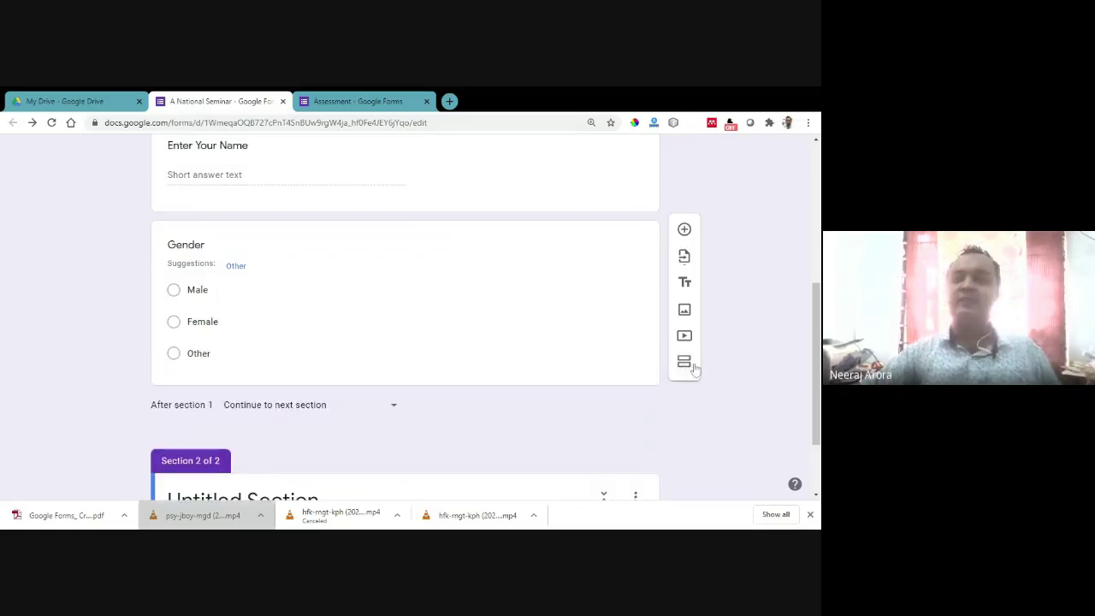
scroll(637, 427, "down", 2)
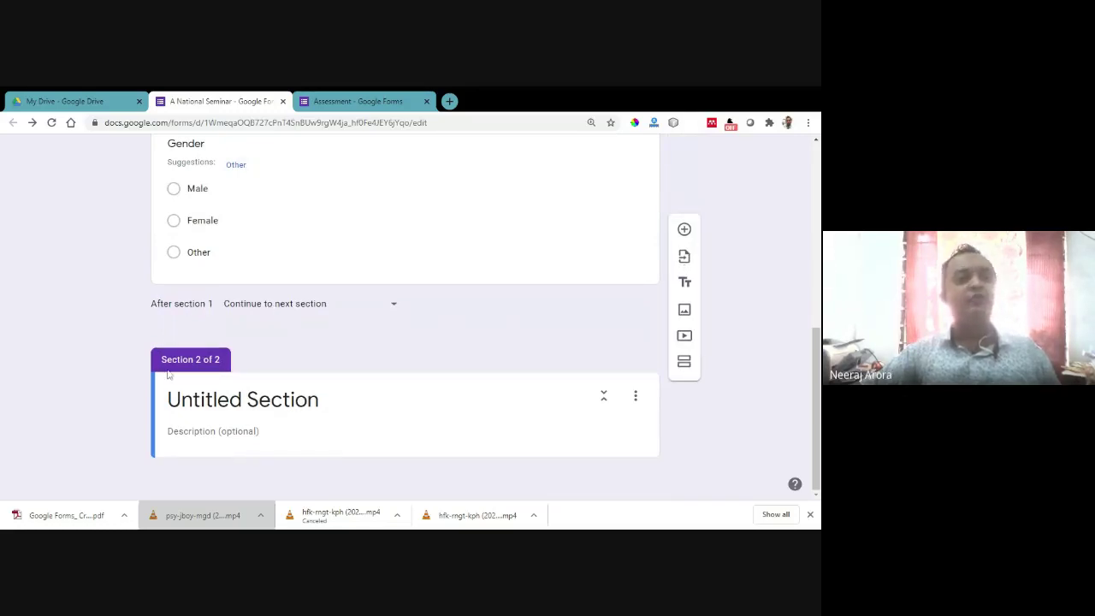
left_click(243, 400)
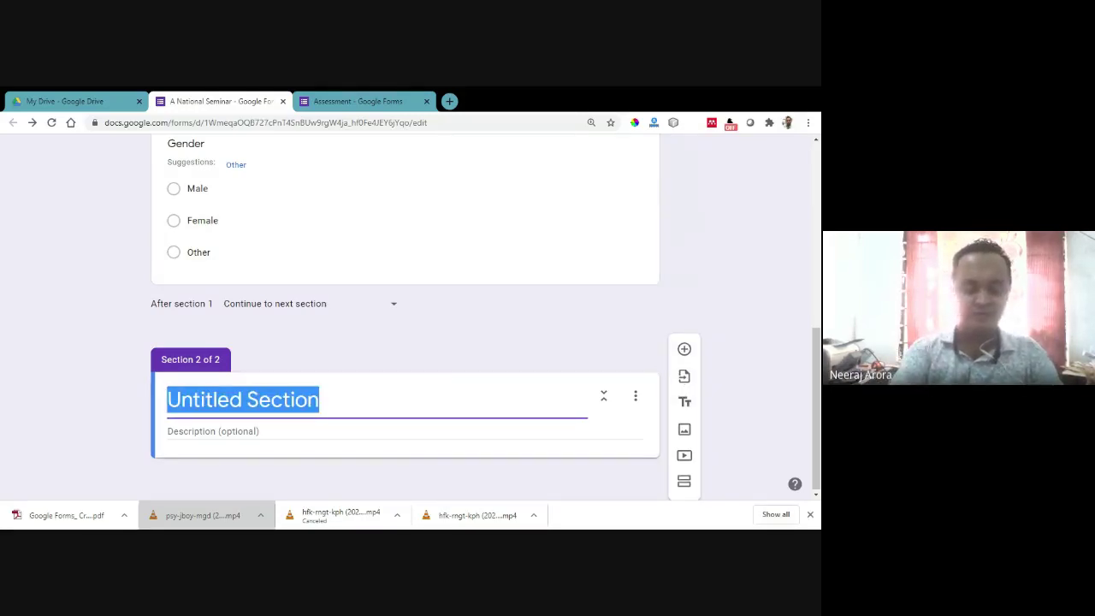
type("Next Se")
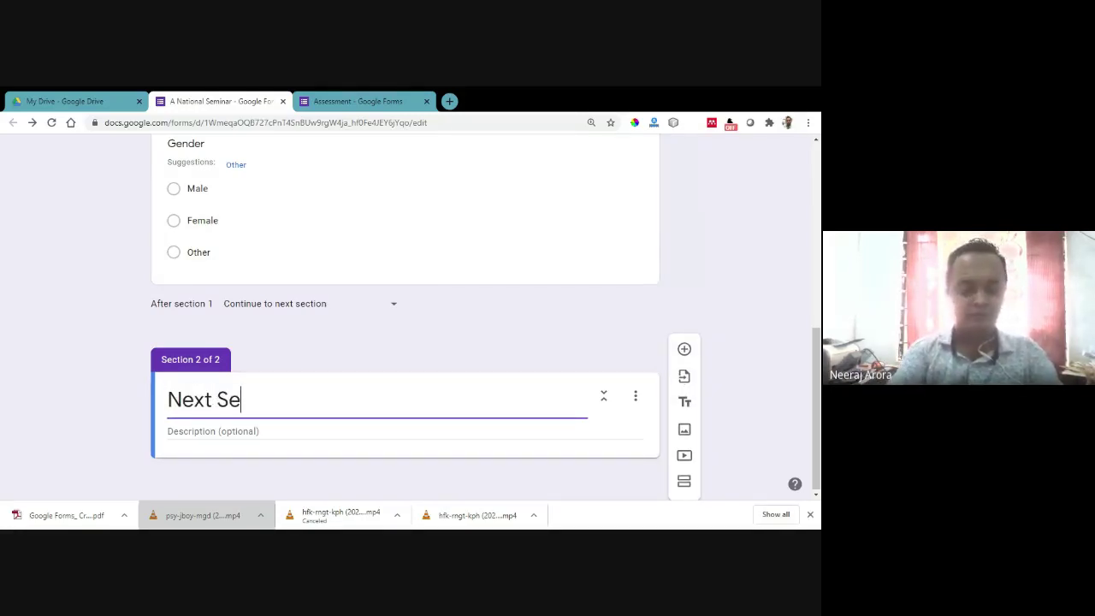
type("ction")
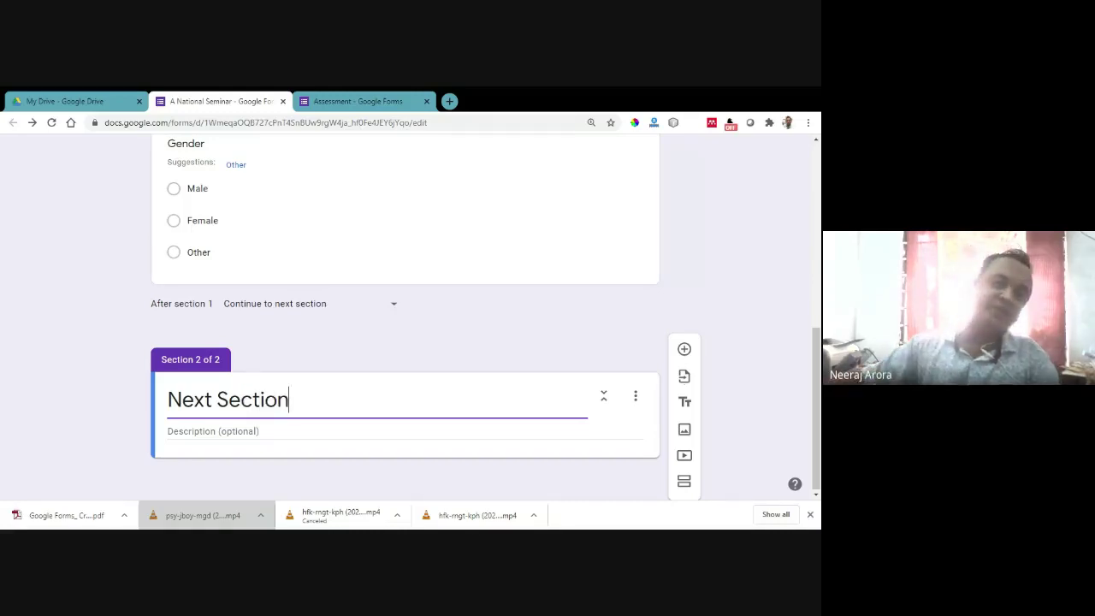
Step: Enter "Do it Yourself" as the description of the "Next Section" section
key("Tab")
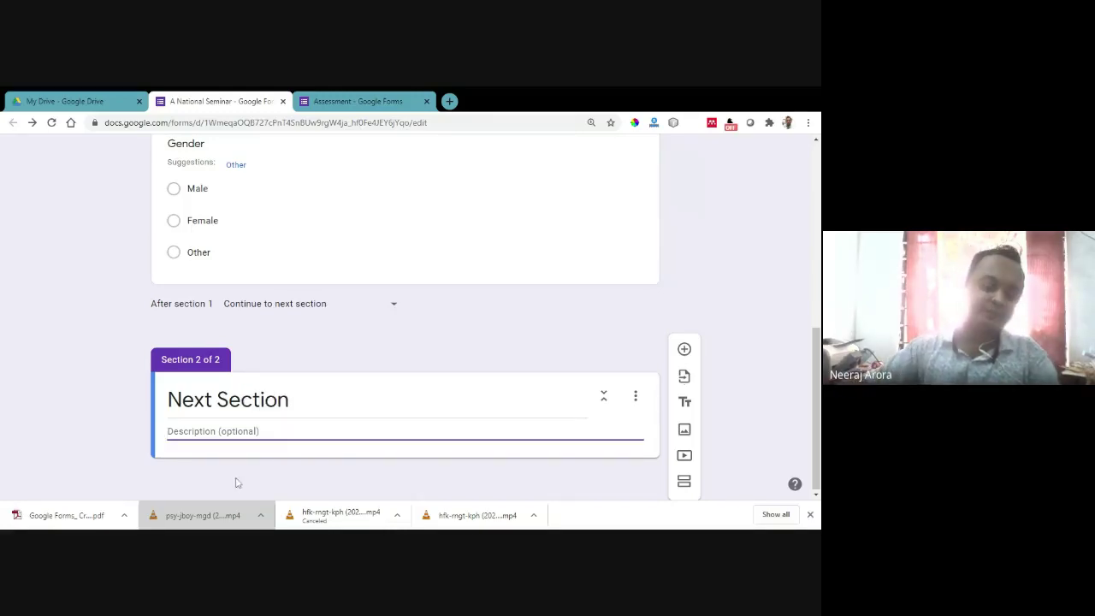
type("Do ")
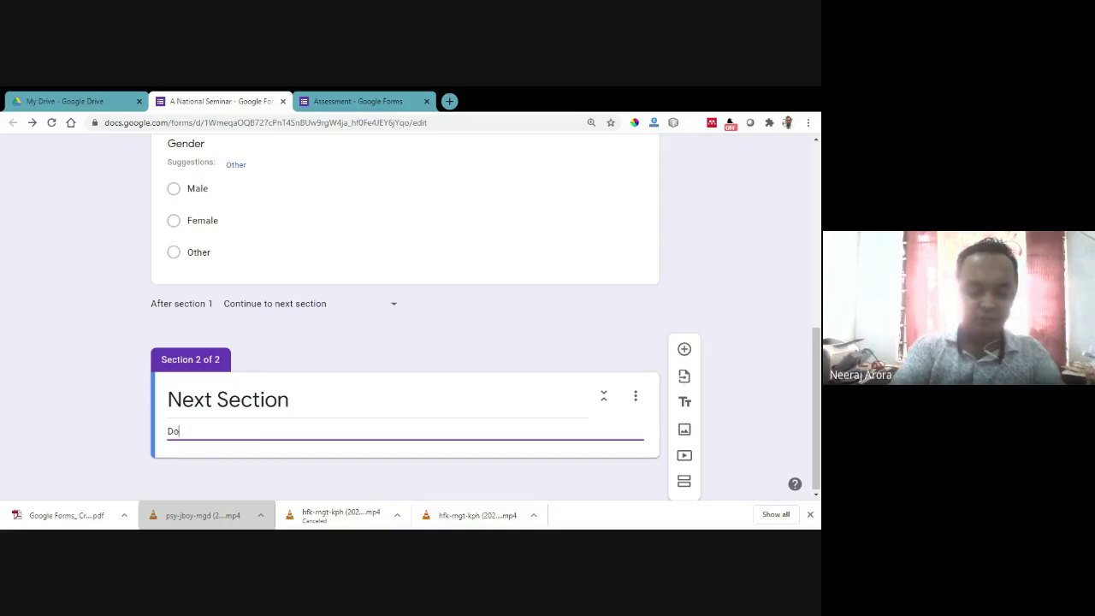
type("it Your")
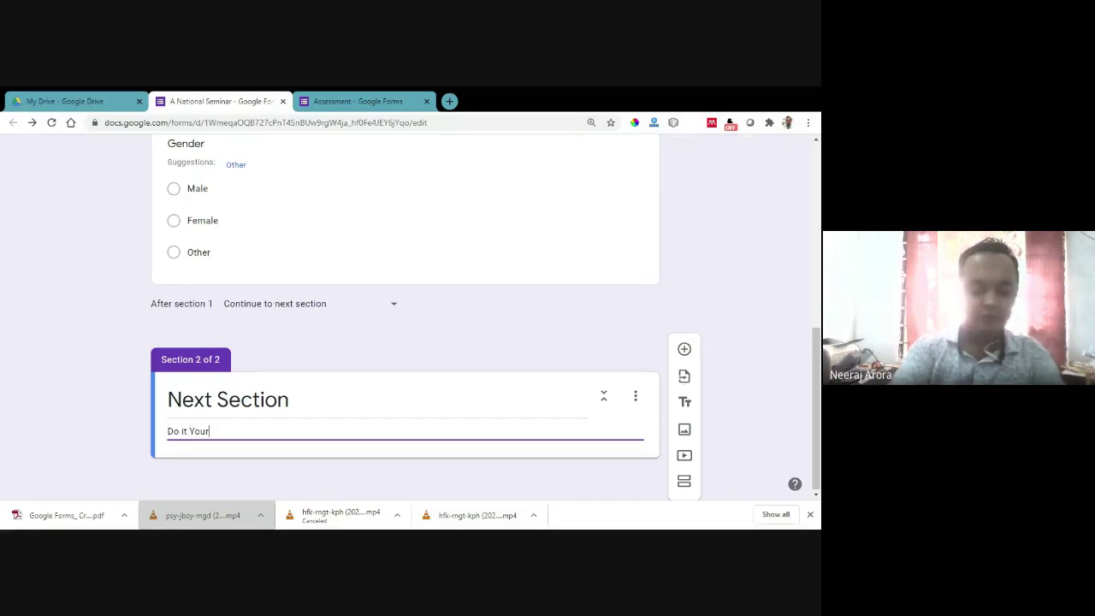
type("self")
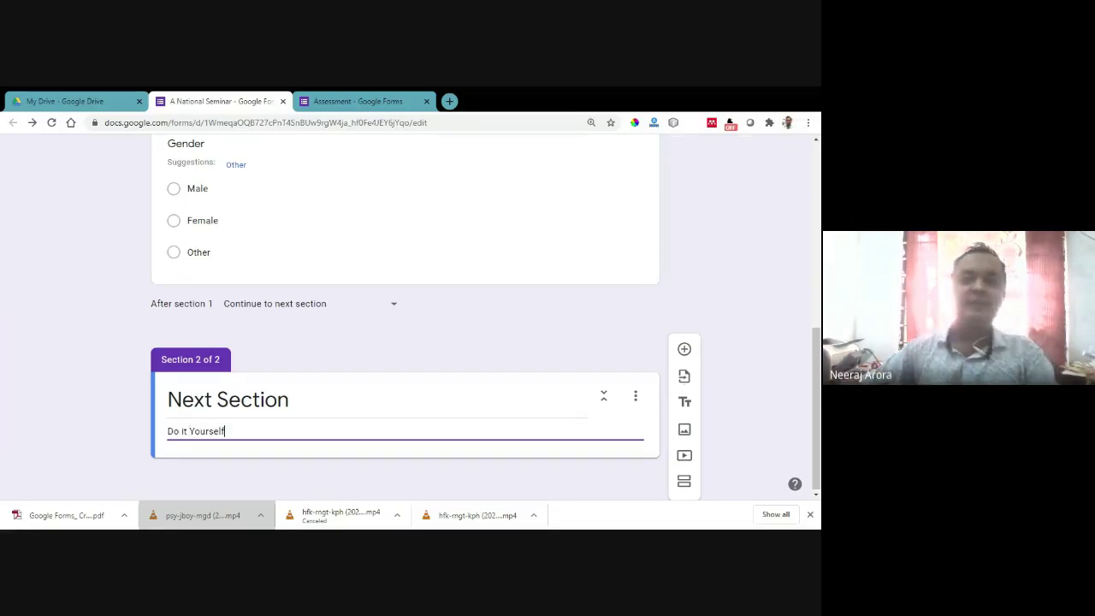
Step: Add a blank multiple-choice question to "Next Section", look through the available question types, and make the question required
left_click(685, 351)
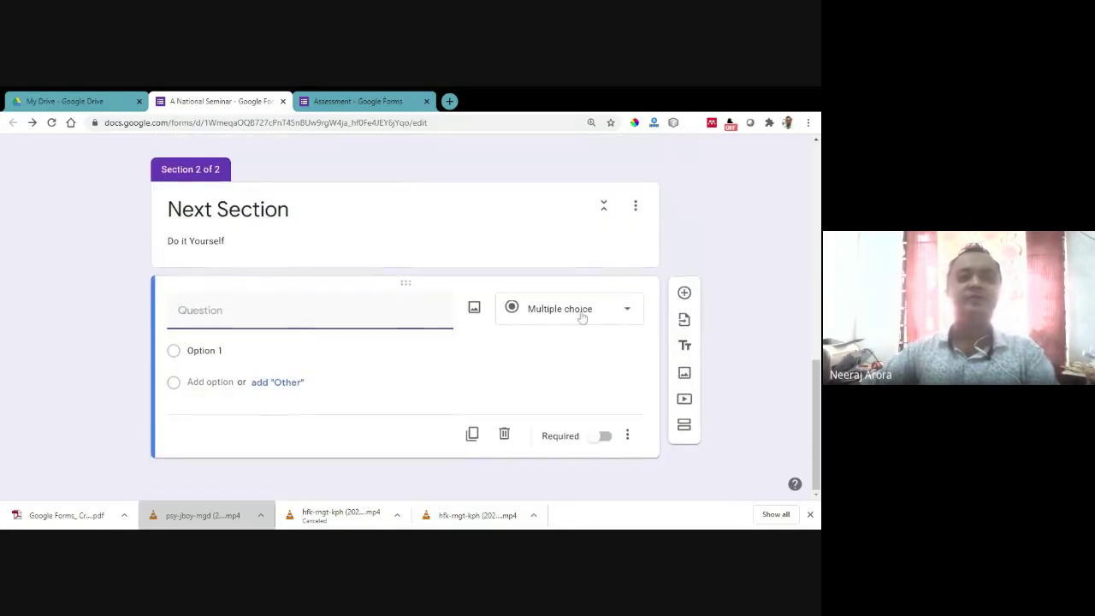
left_click(581, 318)
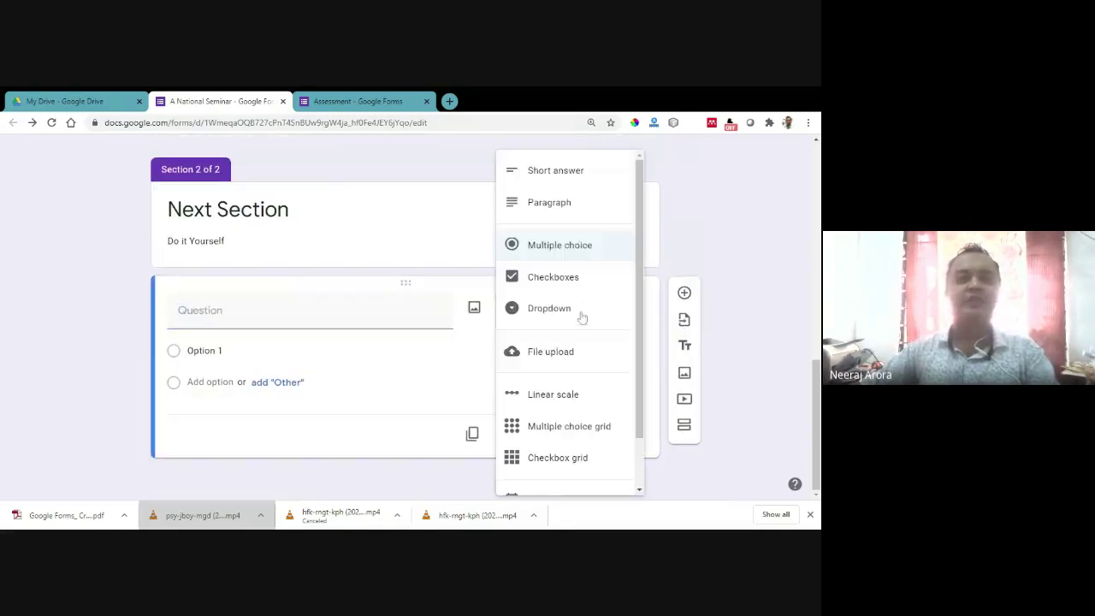
left_click(89, 334)
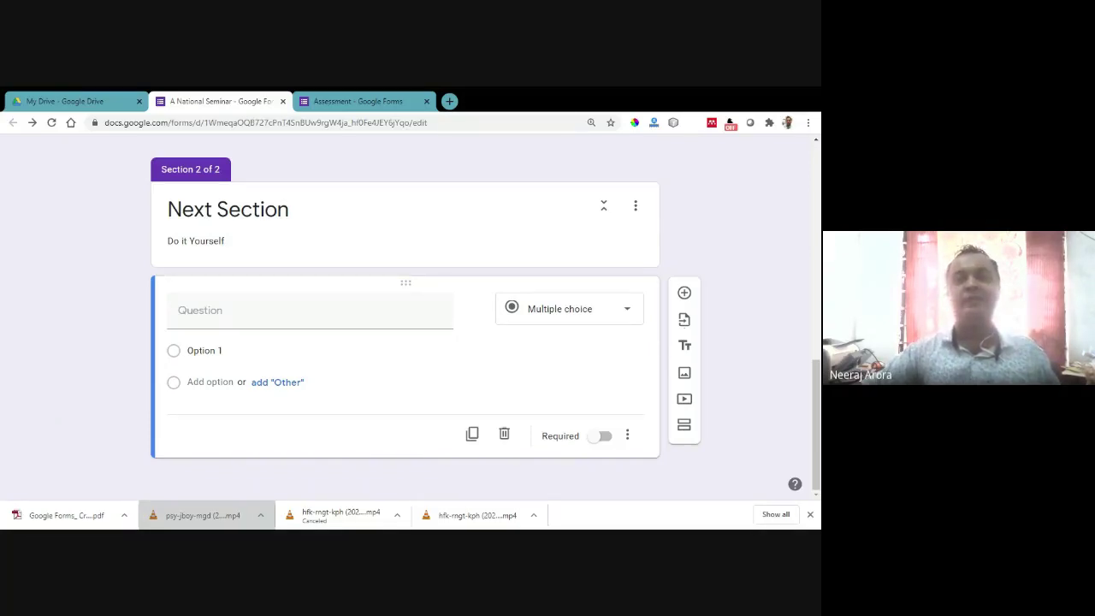
left_click(594, 440)
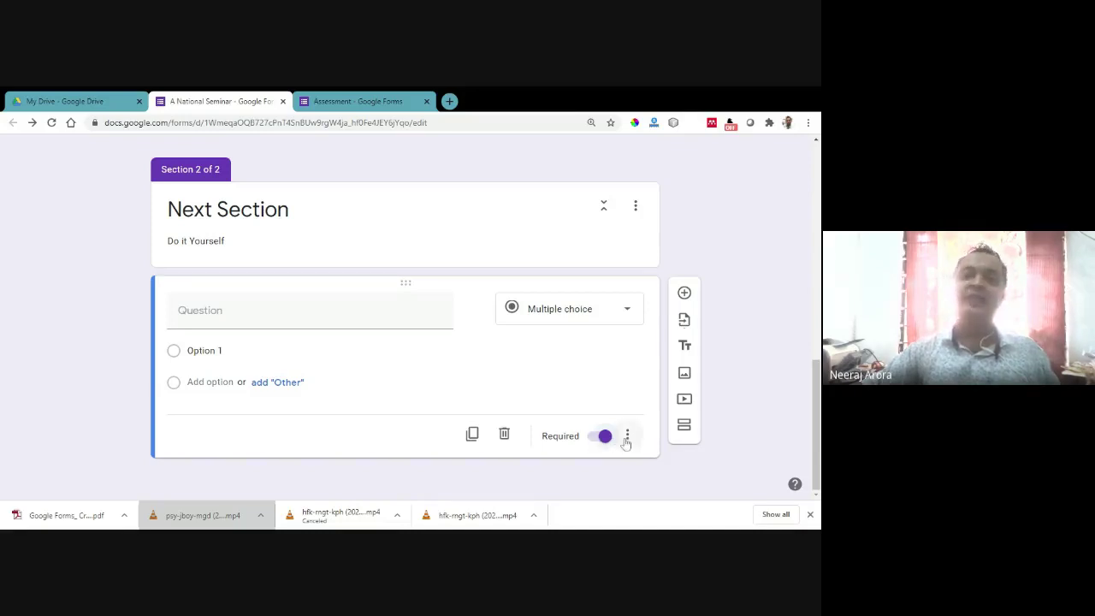
scroll(648, 443, "up", 2)
scroll(647, 443, "up", 1)
scroll(643, 455, "down", 3)
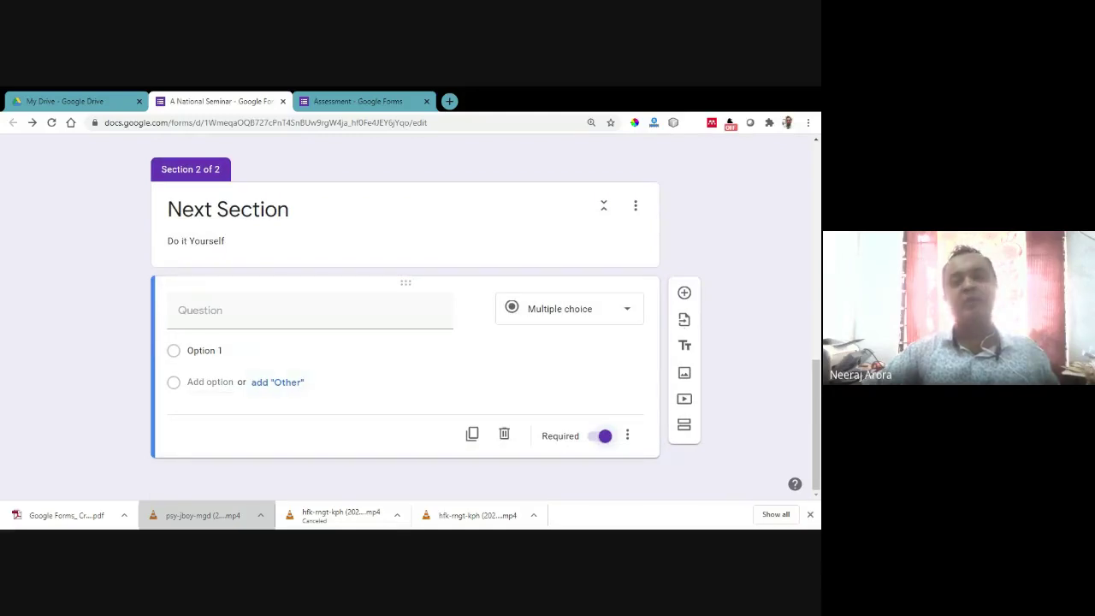
Step: Examine the blank question's extra options: Description, Go to section based on answer, and Shuffle option order
left_click(629, 437)
left_click(634, 445)
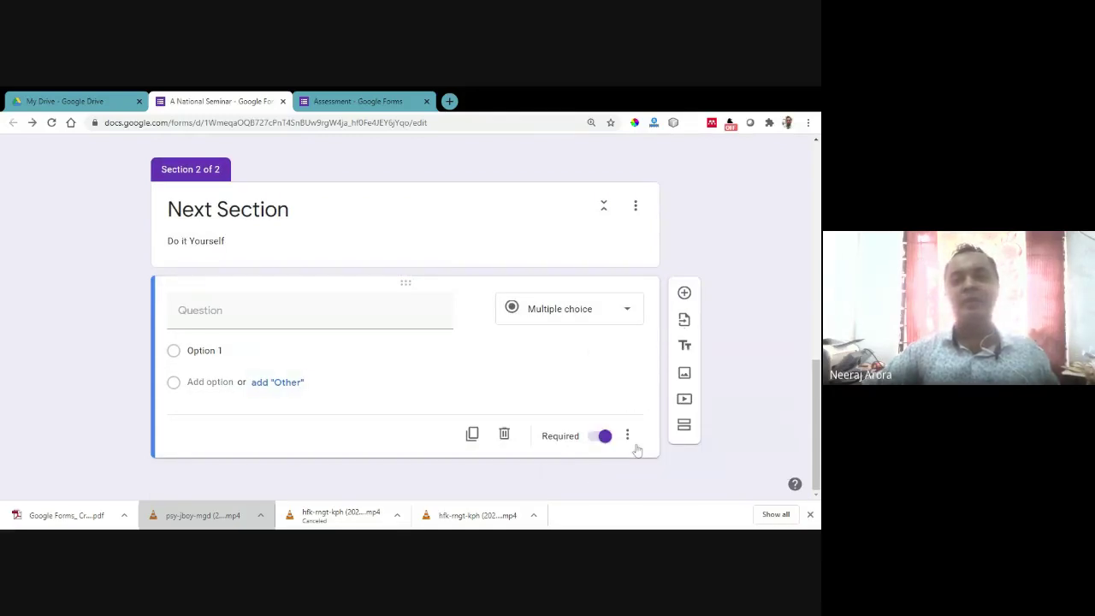
left_click(632, 442)
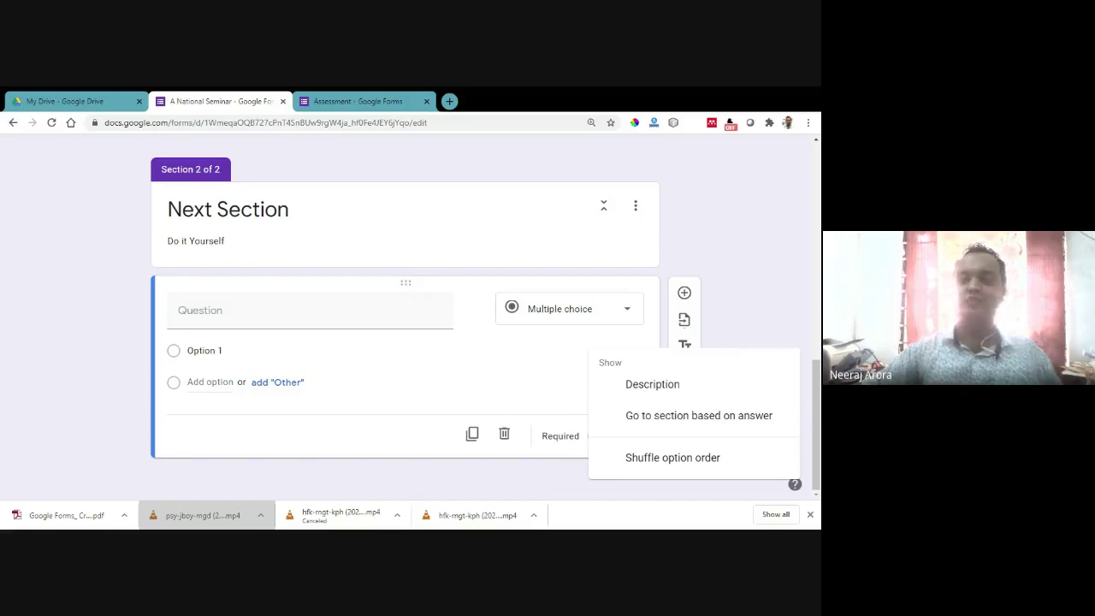
left_click(155, 366)
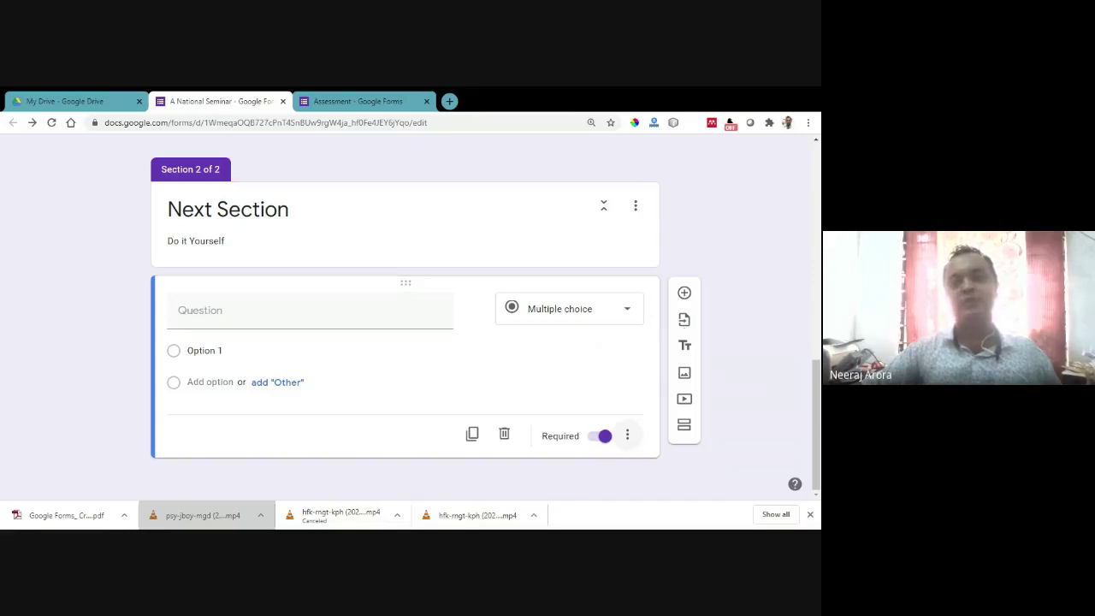
Step: Set the form's header to the open book with heart-shaped pages from the Work and School theme images
scroll(753, 438, "up", 8)
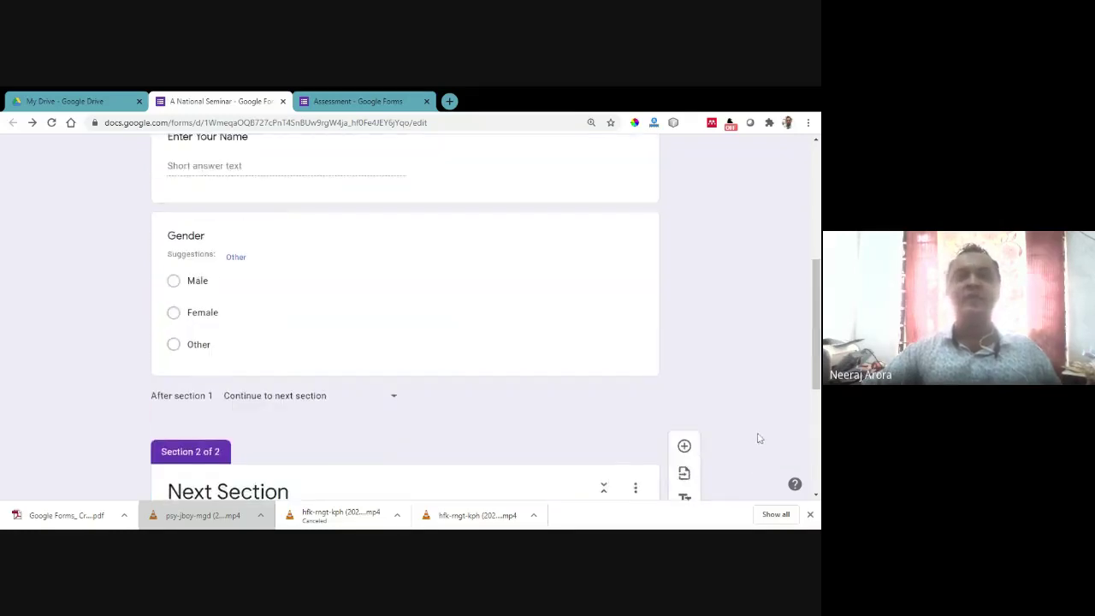
scroll(757, 438, "up", 3)
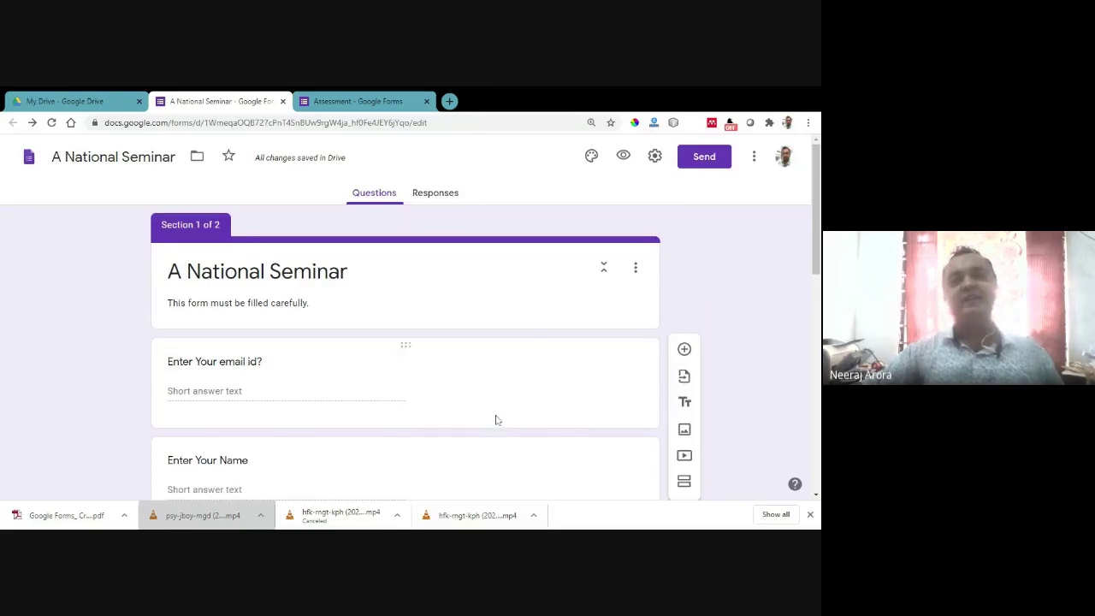
left_click(591, 157)
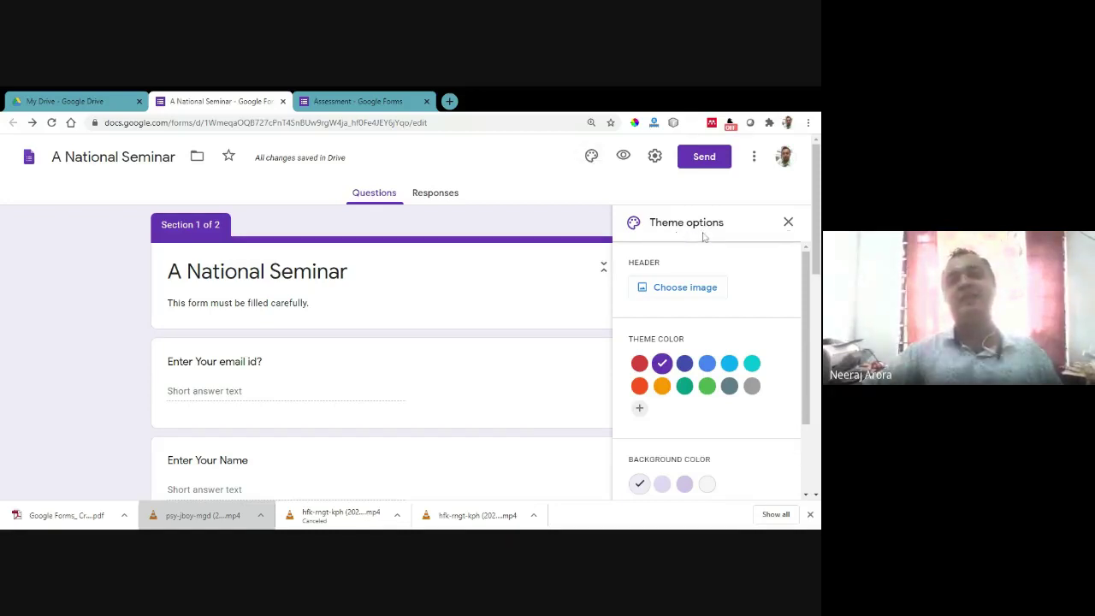
left_click(715, 290)
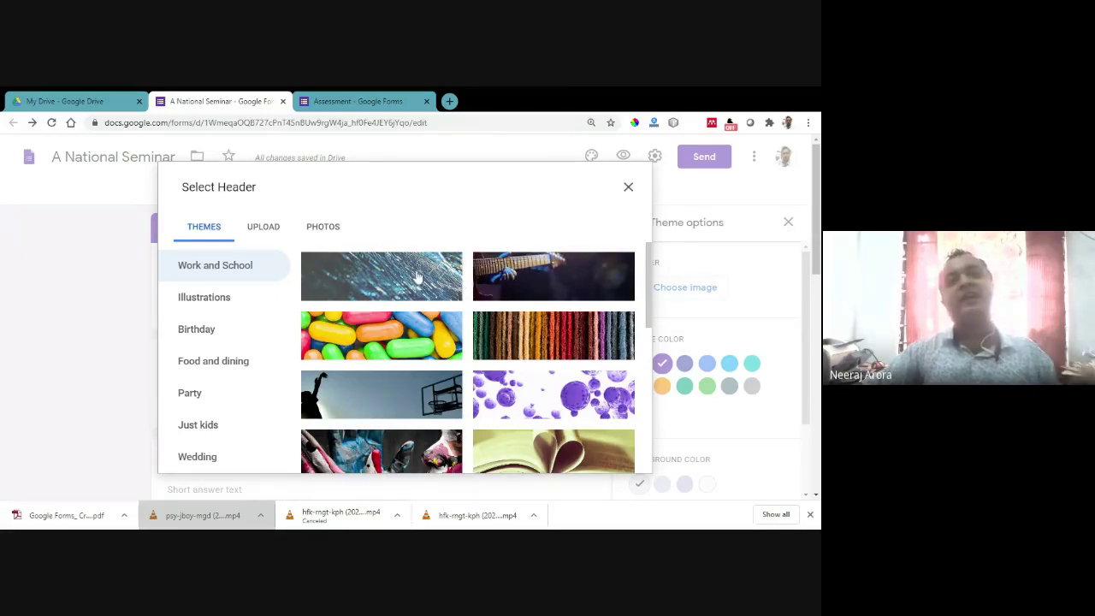
left_click(264, 227)
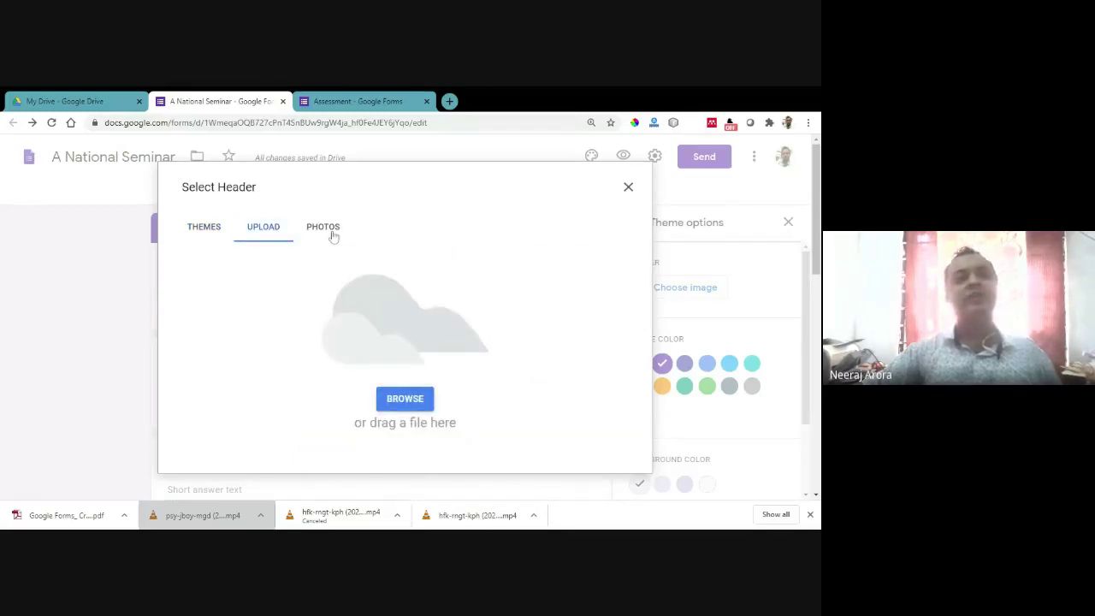
left_click(203, 227)
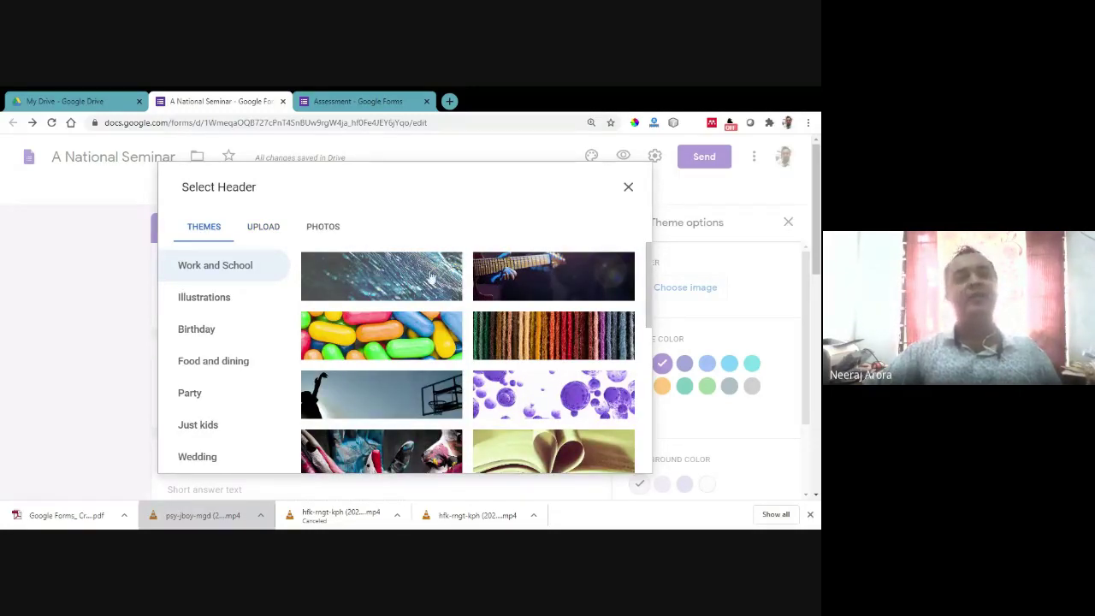
scroll(573, 365, "down", 2)
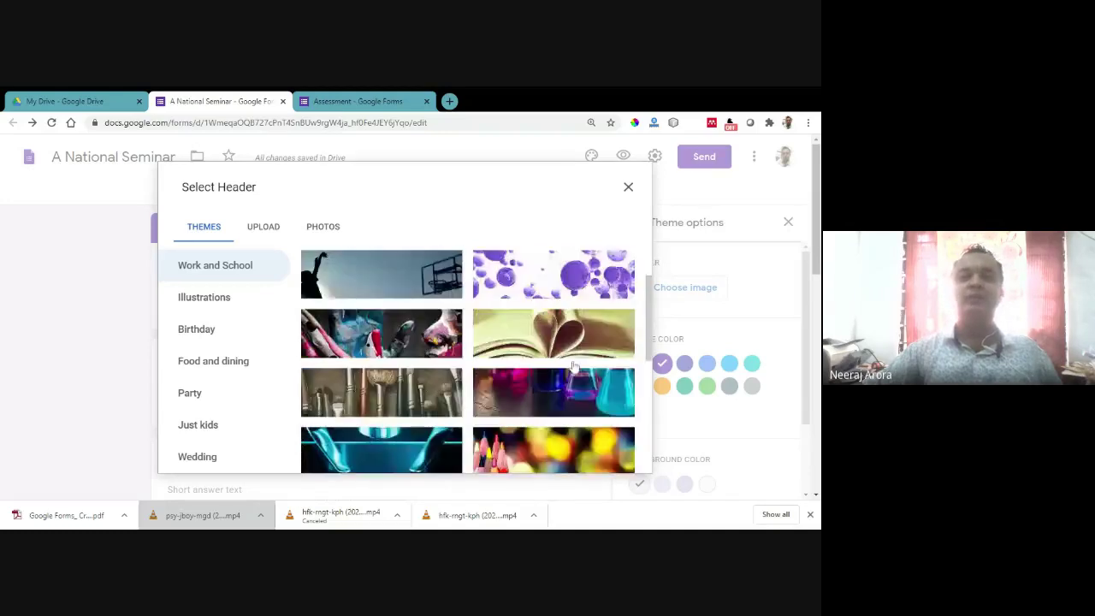
left_click(548, 349)
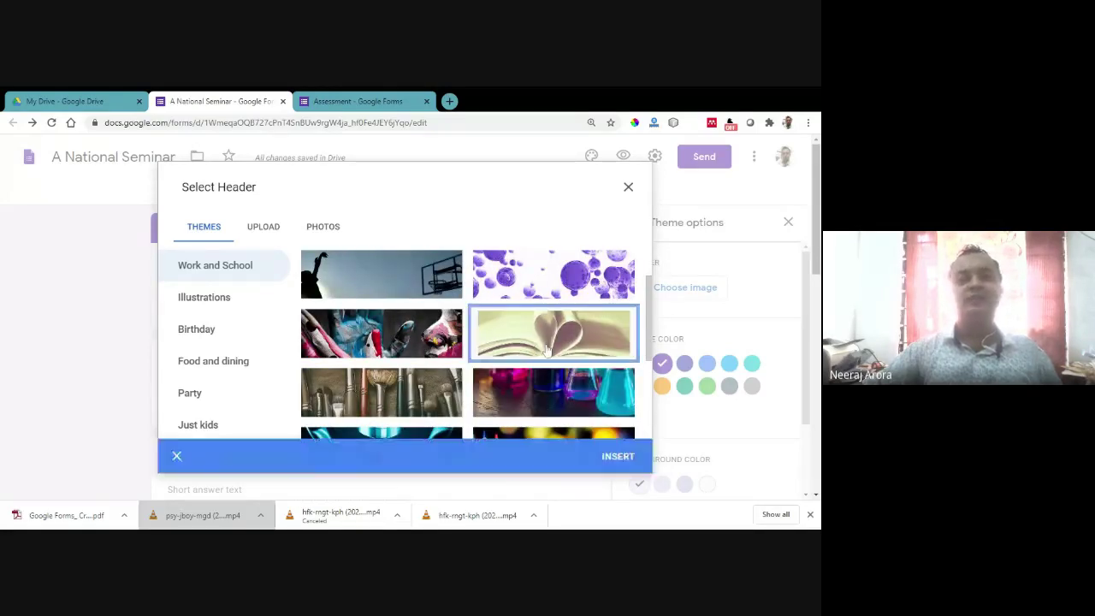
left_click(618, 456)
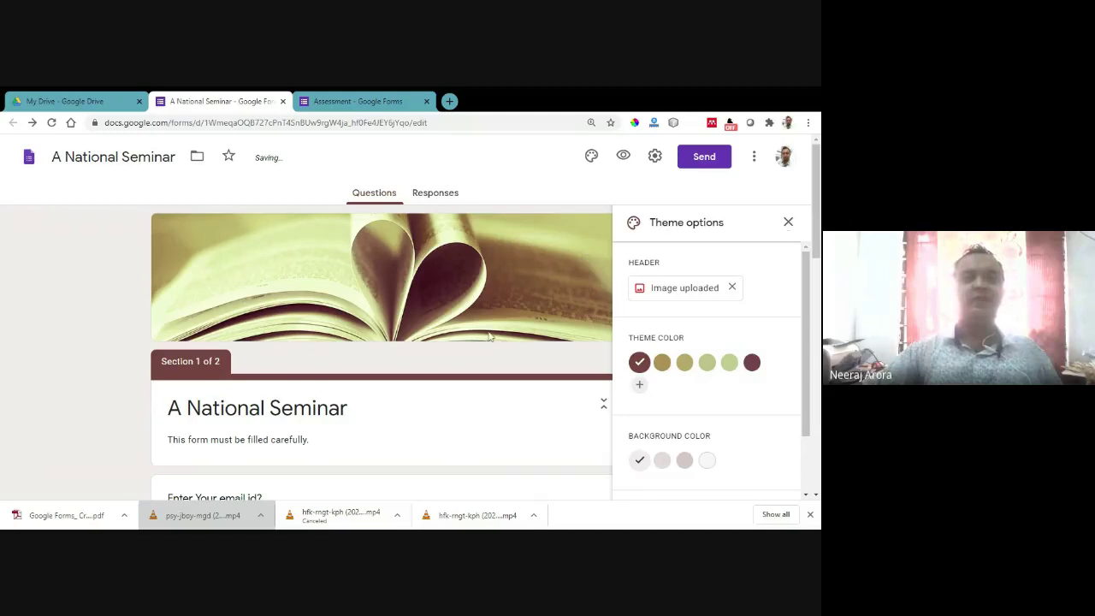
Step: Add the custom red #d30d0d as the form's theme color and choose the darkest pink tint as the background color
scroll(709, 382, "down", 1)
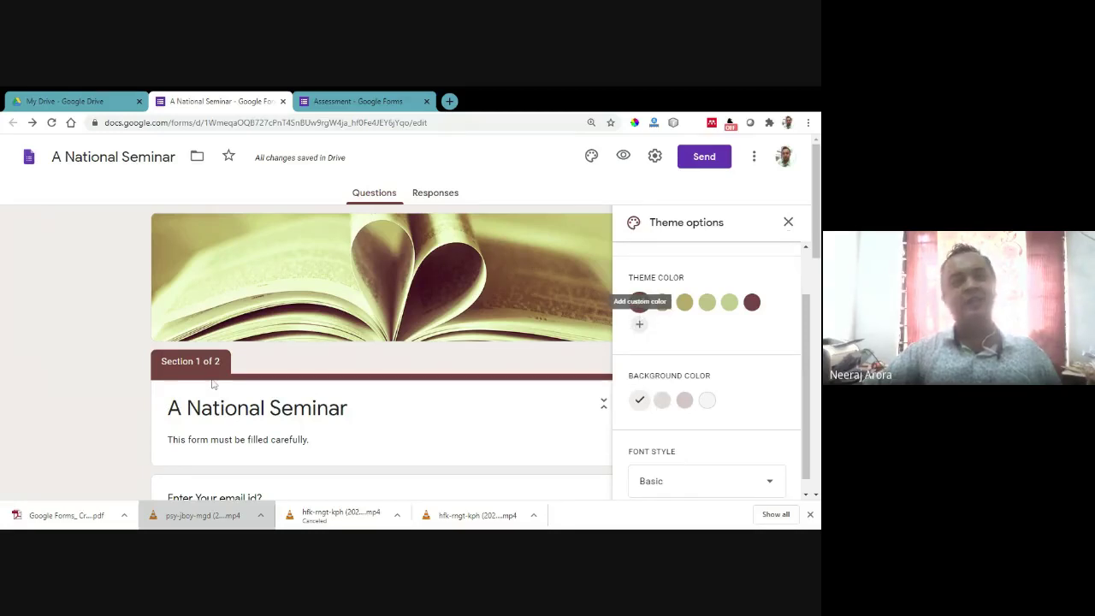
left_click(641, 330)
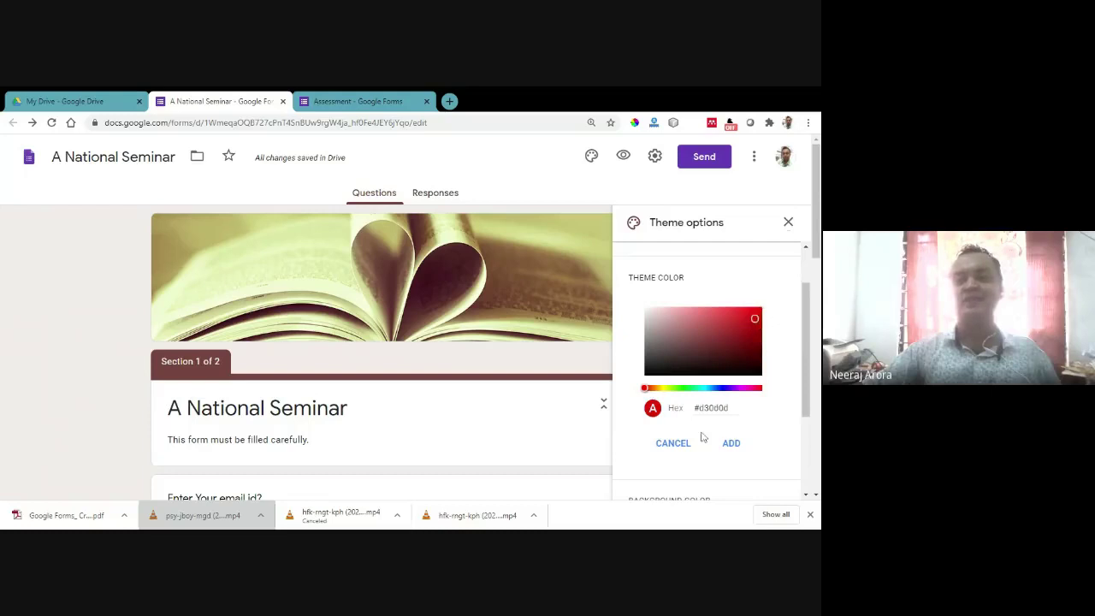
left_click(730, 443)
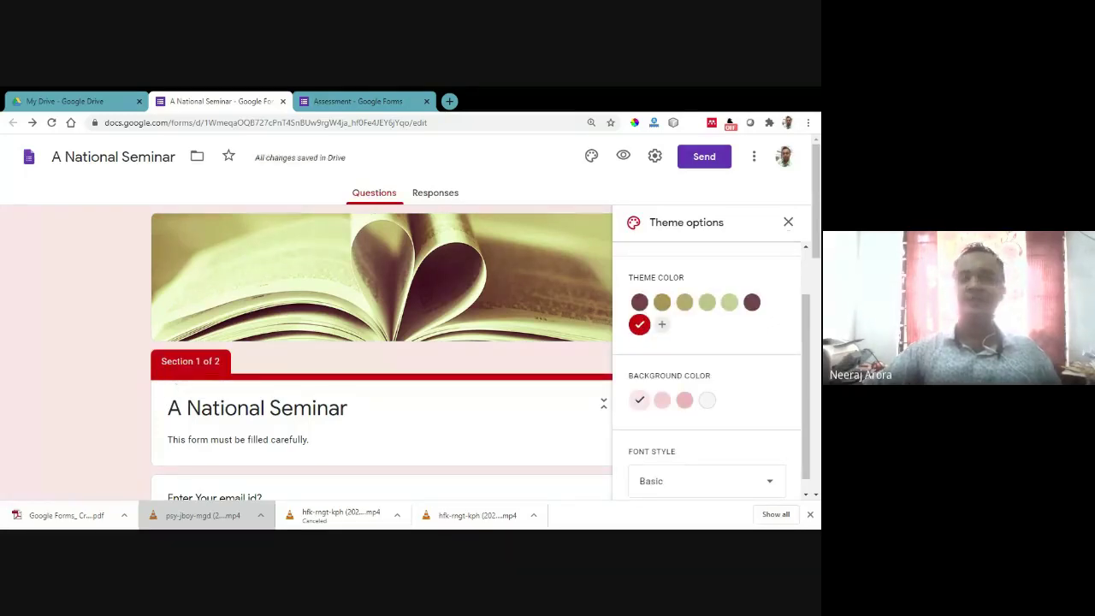
left_click(684, 401)
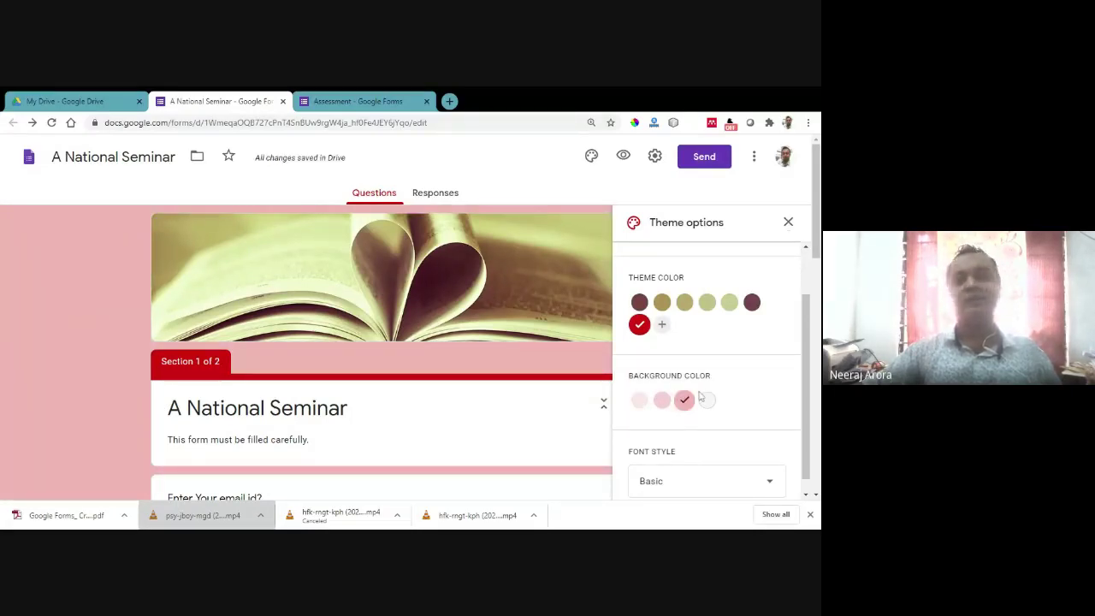
Step: Set the form's font style to Formal, close the theme options, and check the restyled questions
left_click(693, 479)
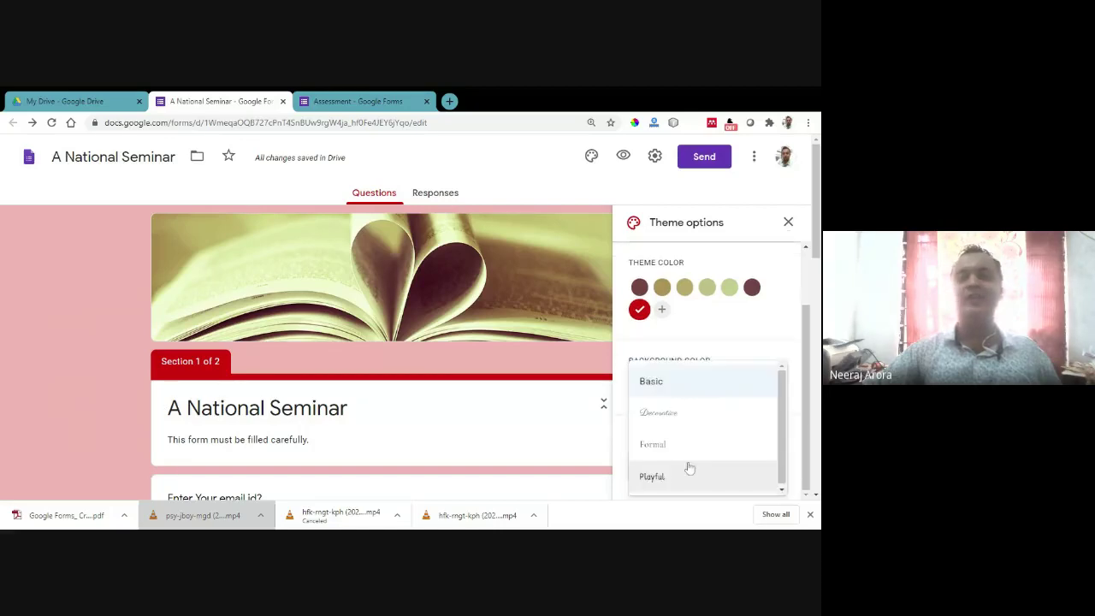
left_click(658, 454)
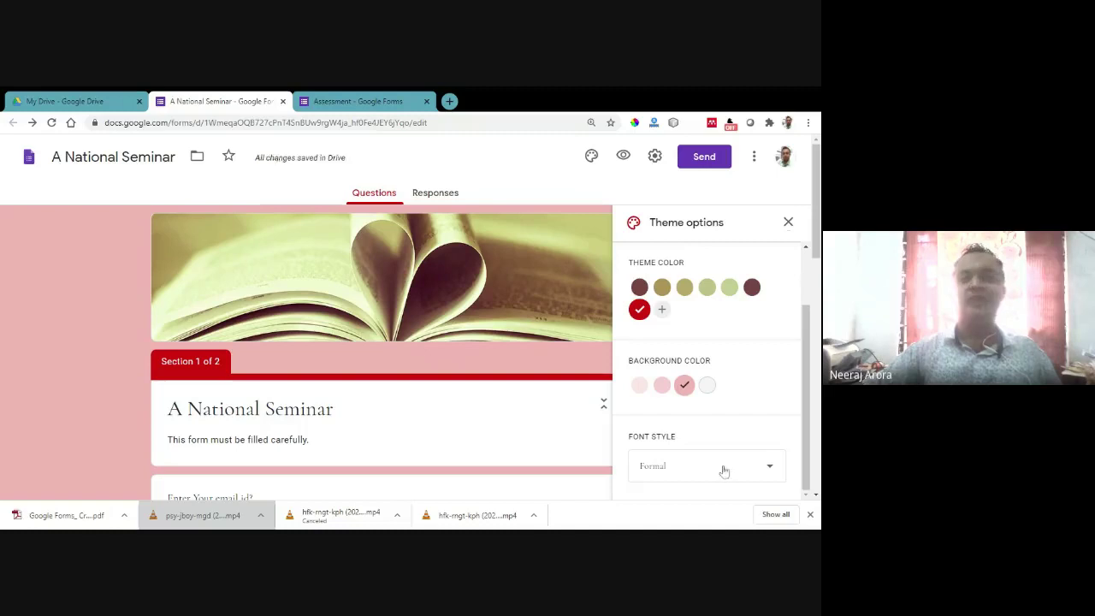
left_click(788, 222)
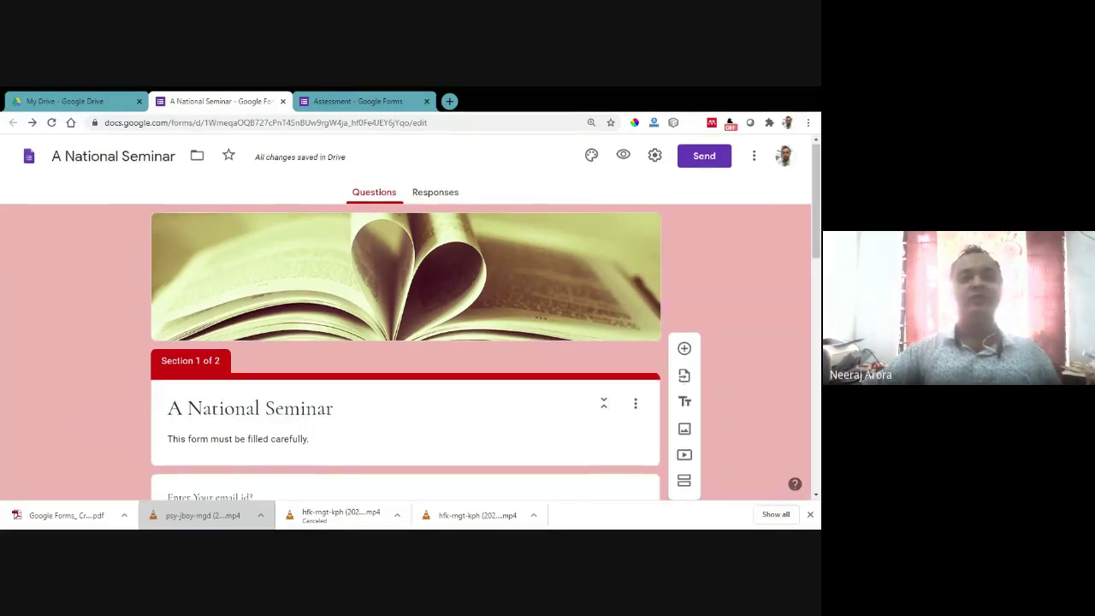
scroll(348, 439, "down", 2)
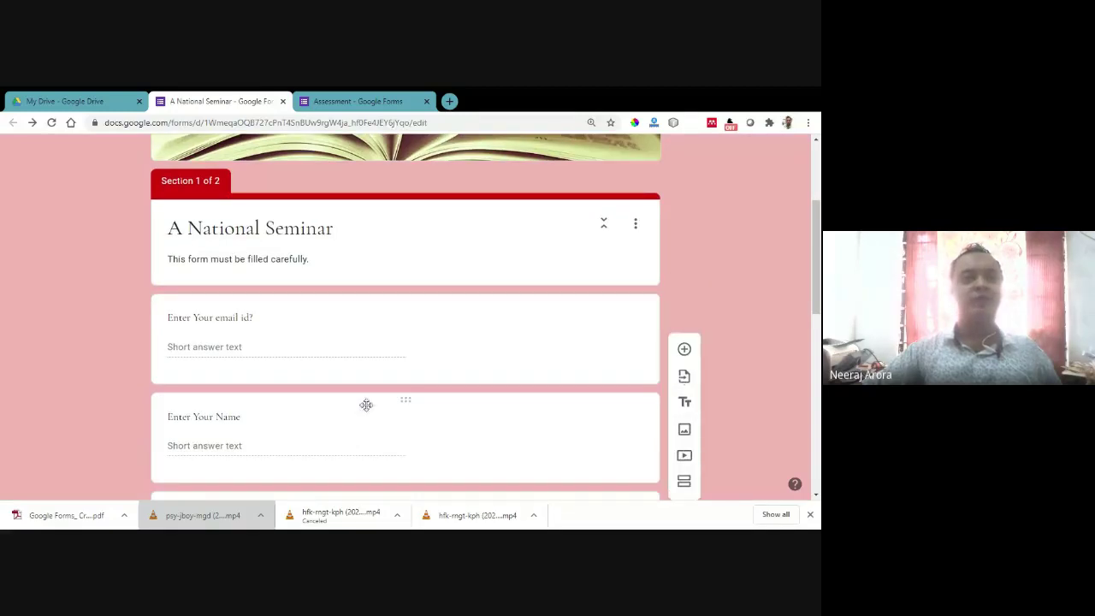
scroll(374, 425, "up", 2)
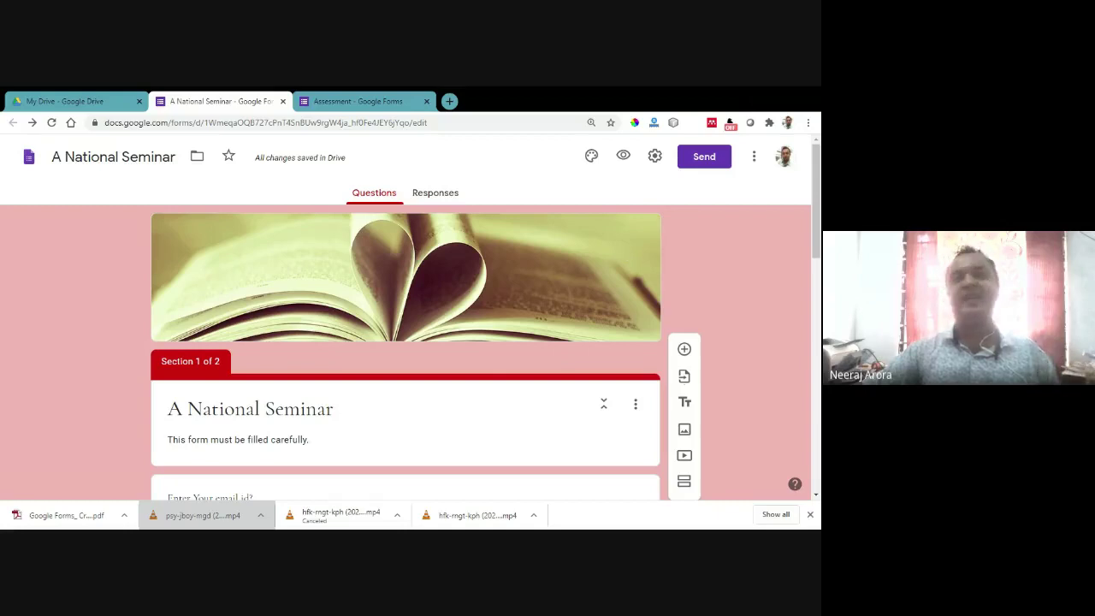
Step: Preview the form as a respondent and look through the email, name and gender questions of the first section
left_click(624, 157)
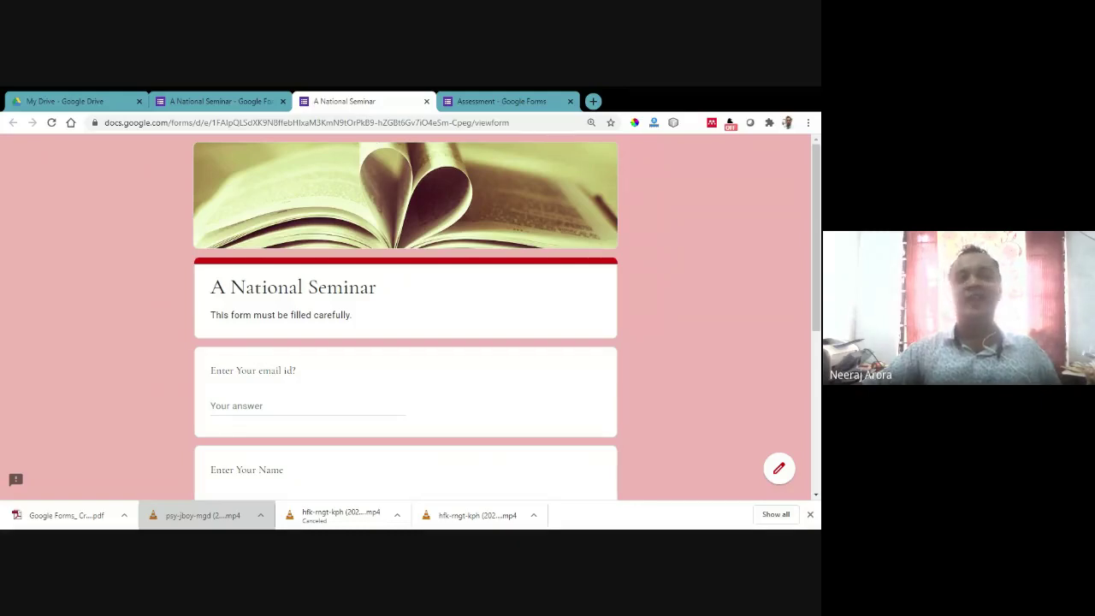
scroll(557, 318, "down", 3)
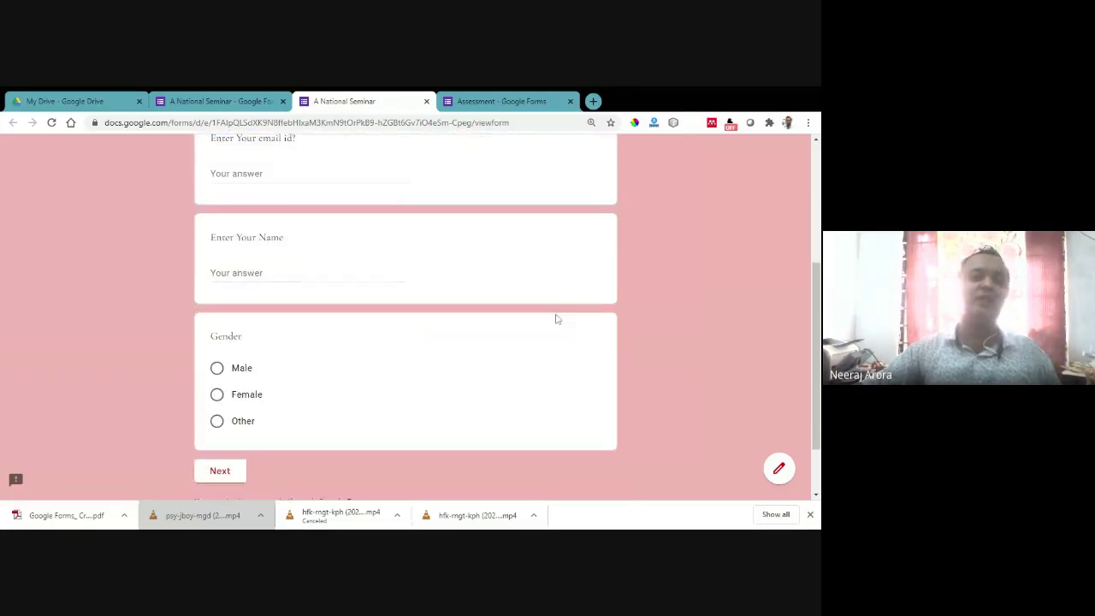
scroll(555, 318, "up", 3)
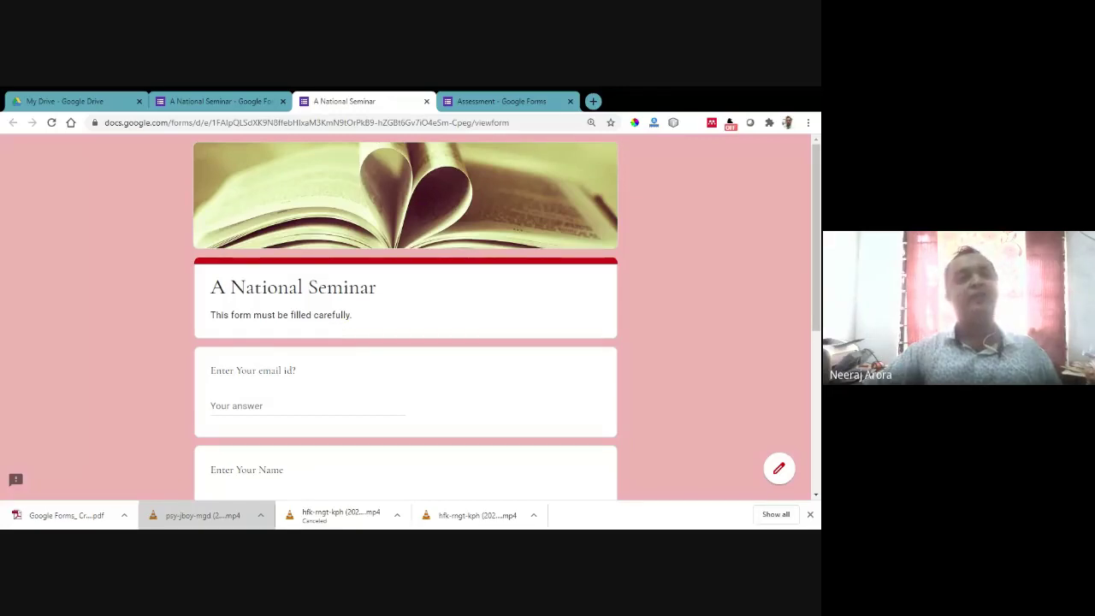
scroll(386, 367, "down", 1)
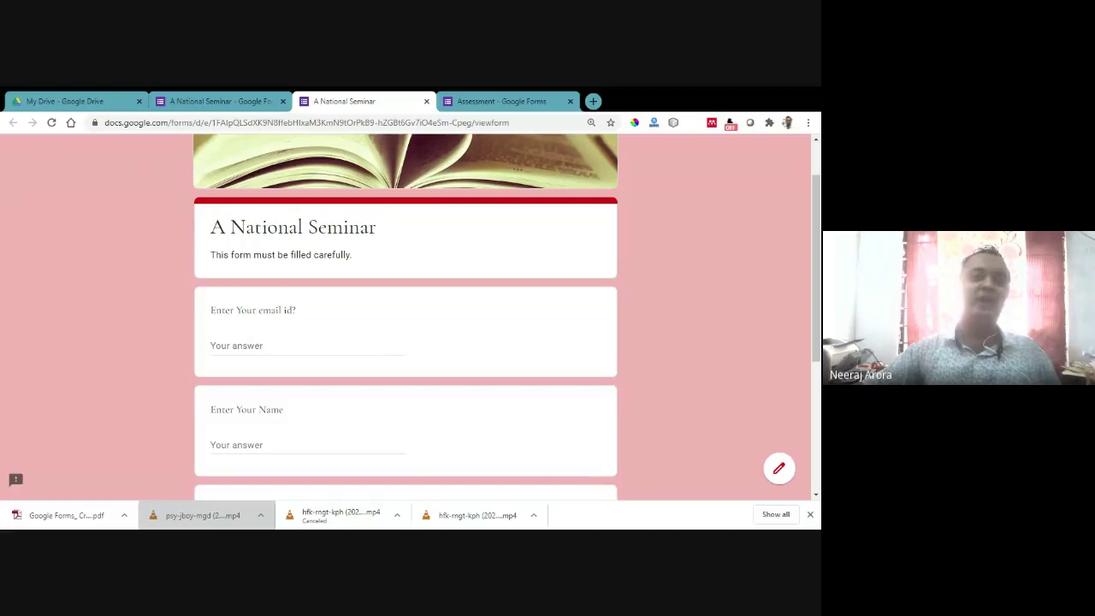
left_click(308, 354)
scroll(325, 359, "down", 1)
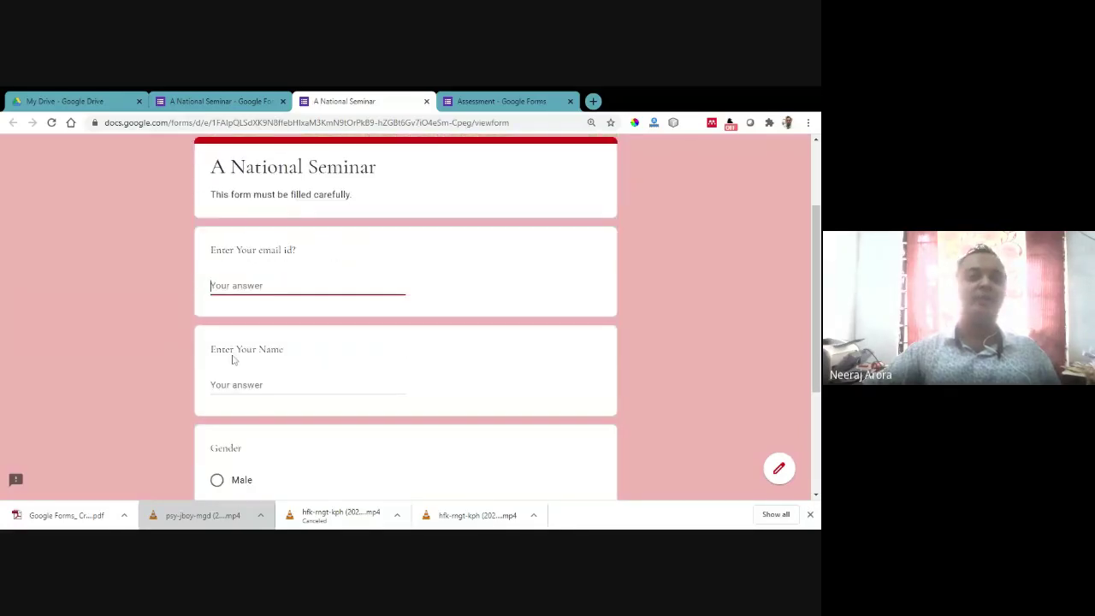
left_click(216, 384)
scroll(240, 389, "down", 2)
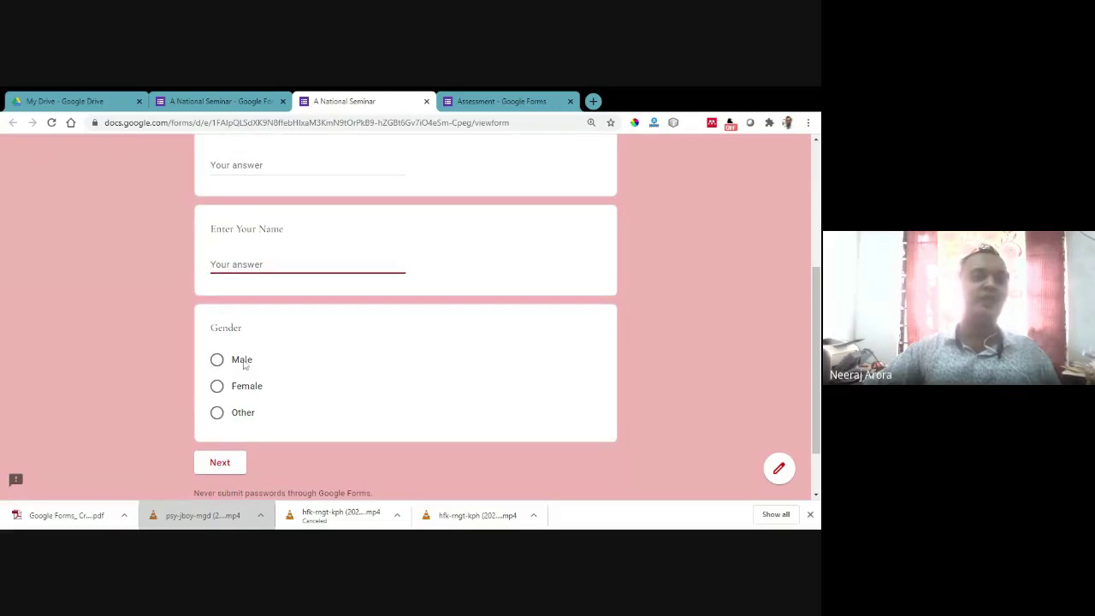
Step: Continue the preview to "Next Section", examine its required marker, try selecting Option 1, and return to the first section
left_click(227, 467)
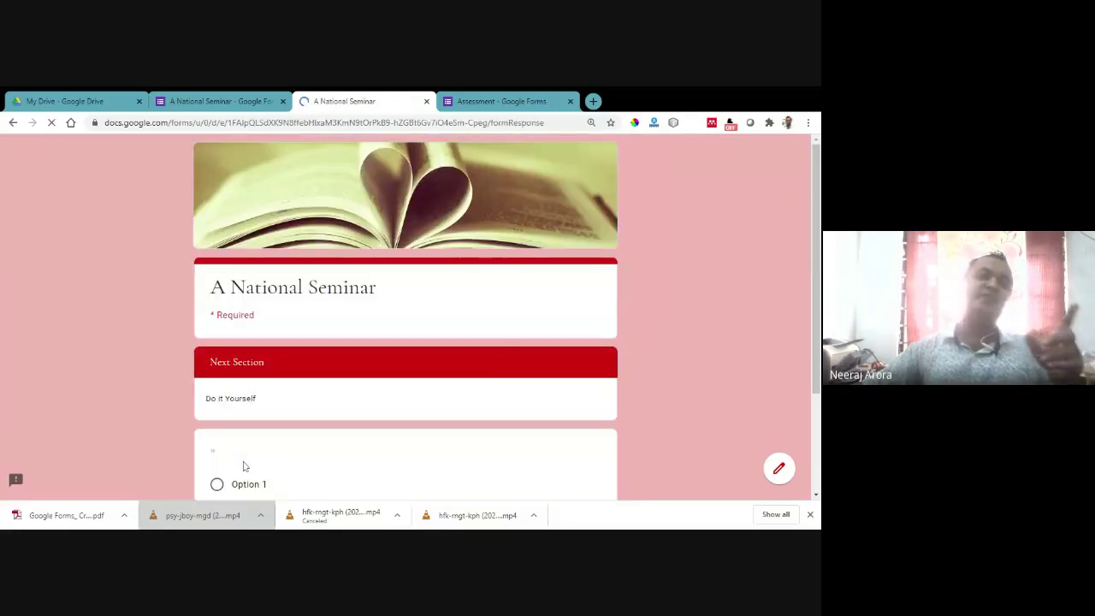
scroll(297, 430, "down", 1)
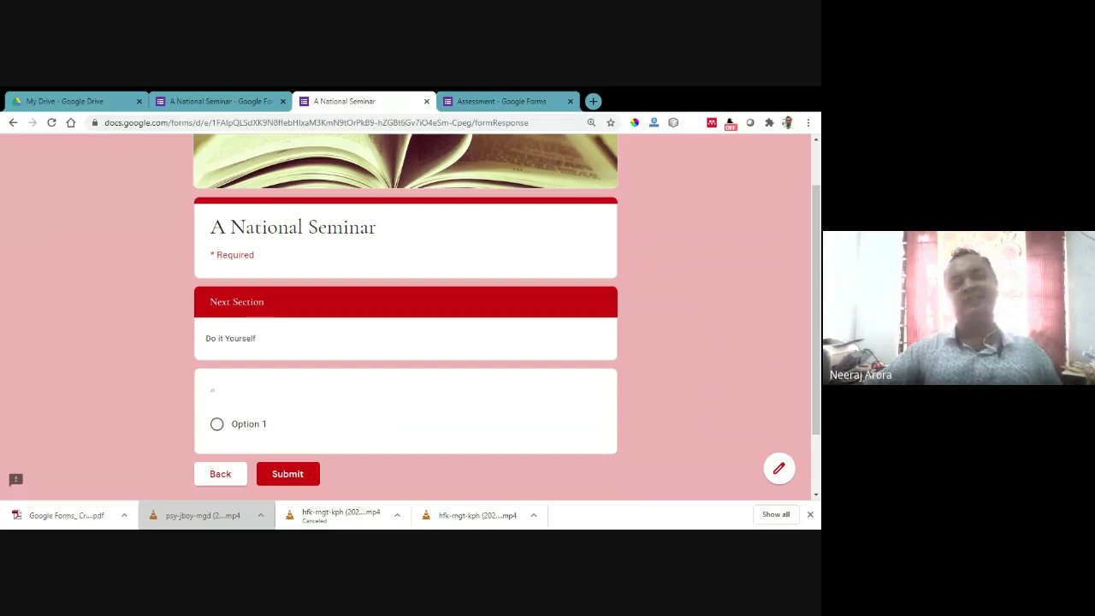
left_click_drag(215, 396, 207, 422)
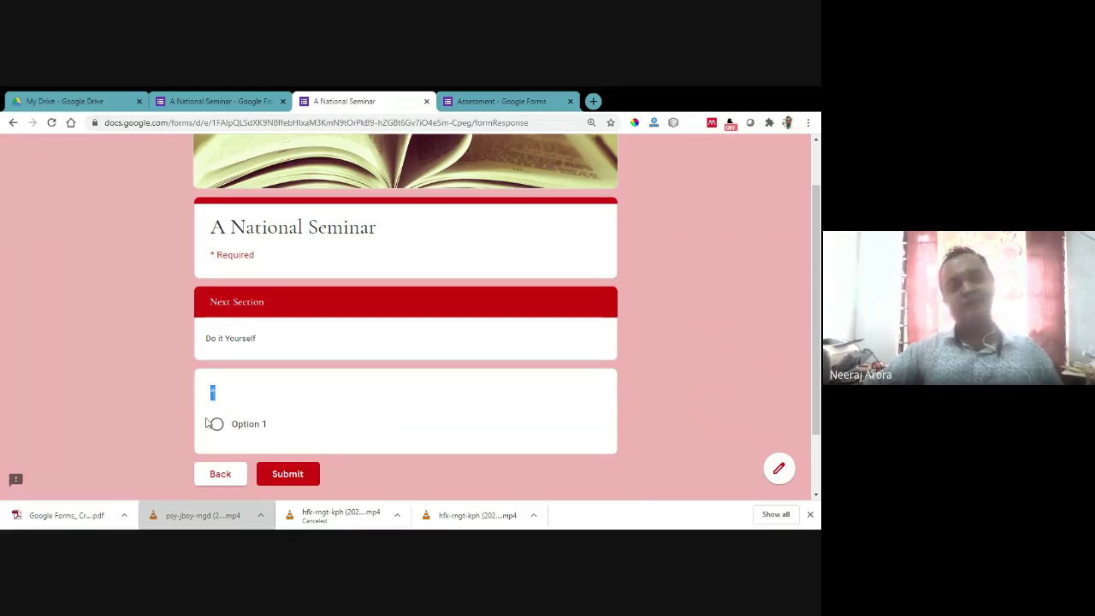
left_click_drag(263, 258, 209, 255)
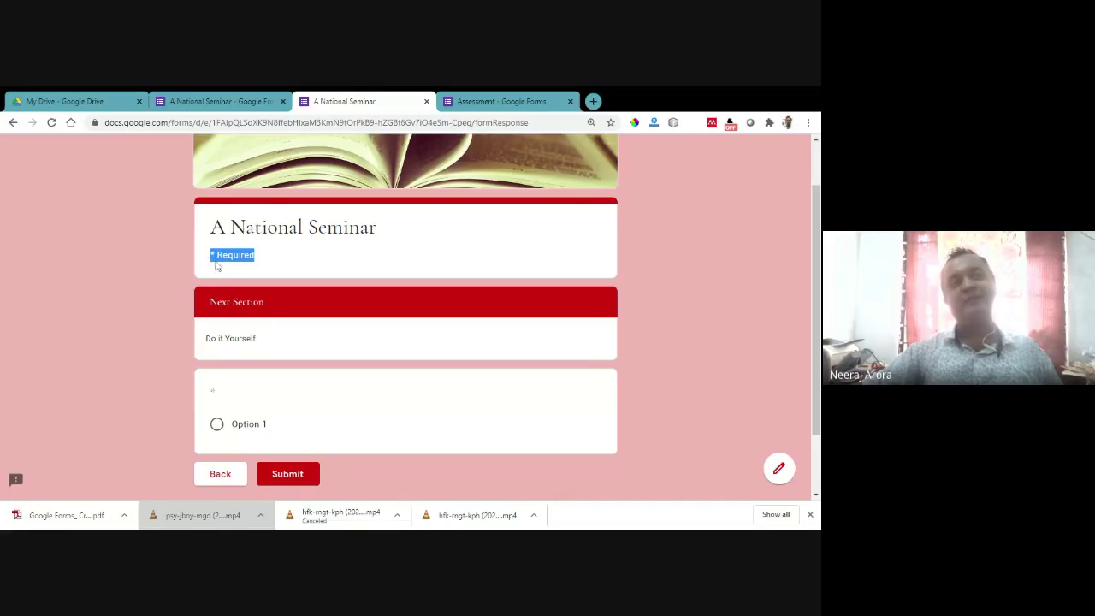
left_click(220, 428)
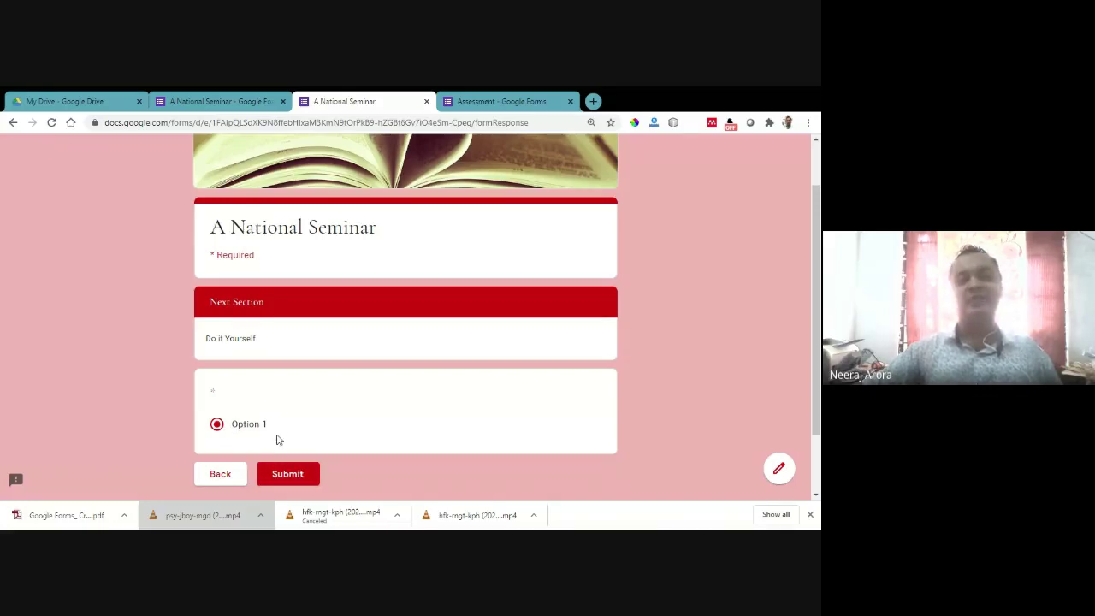
left_click(242, 472)
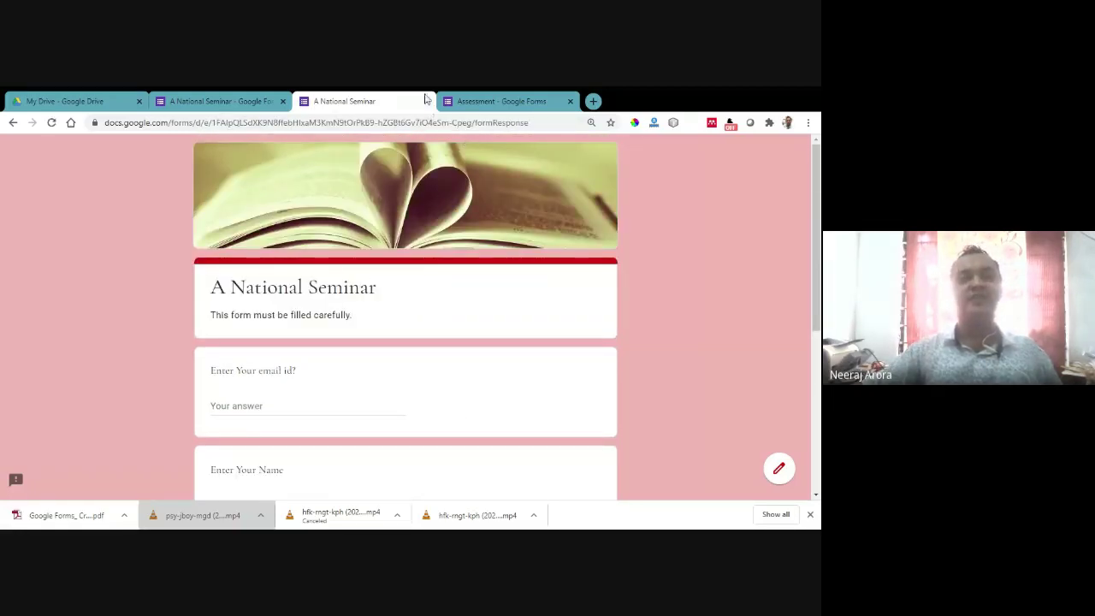
Step: Return to the form editor, open its general settings, and switch Collect email addresses on and back off
left_click(250, 99)
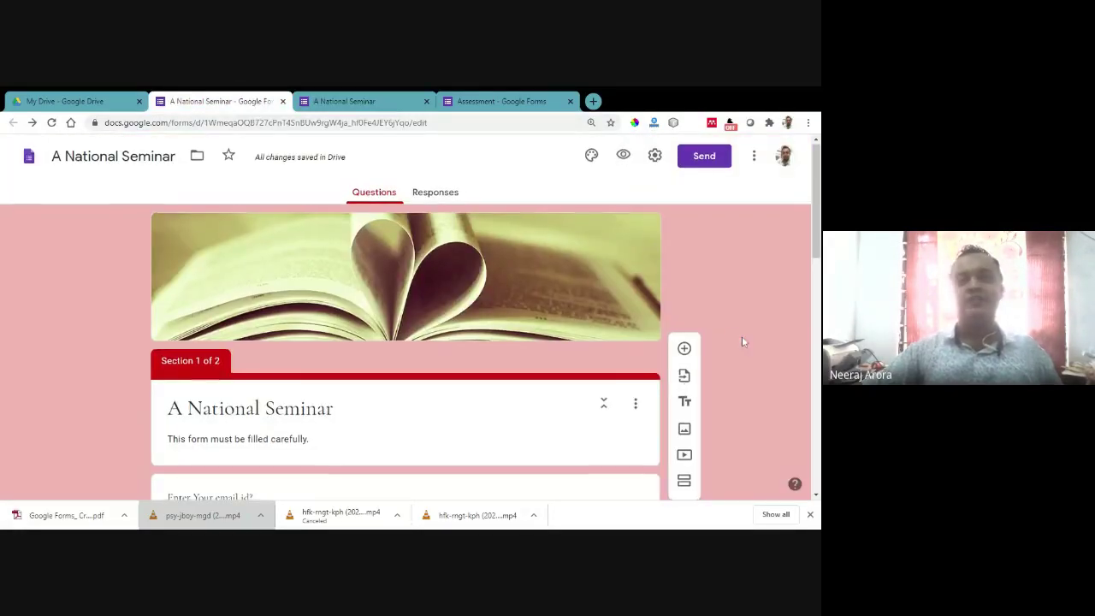
scroll(744, 342, "down", 2)
scroll(743, 343, "up", 2)
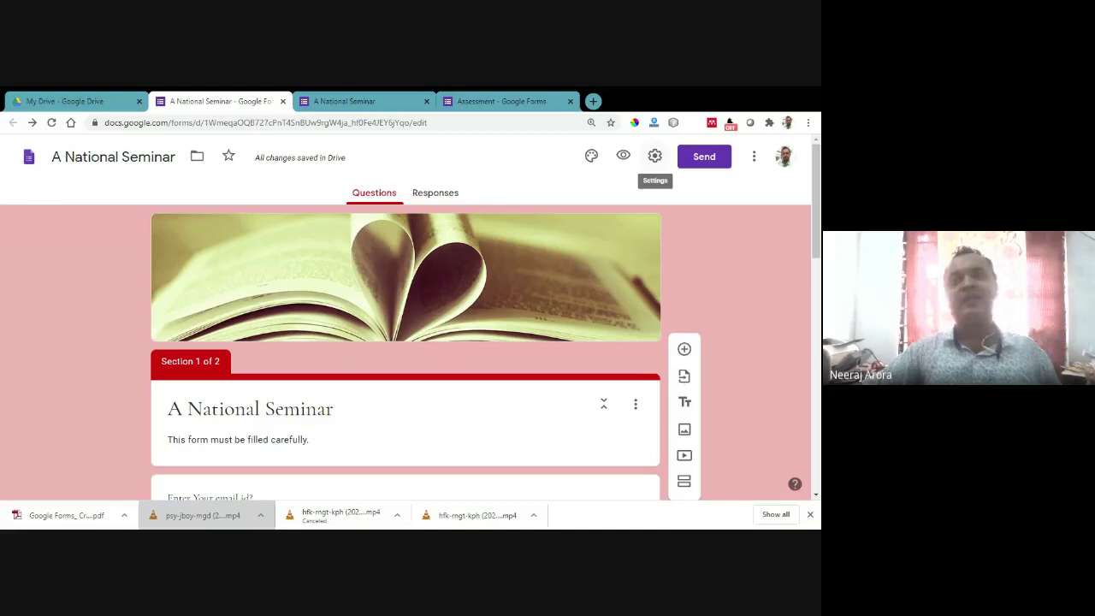
left_click(655, 158)
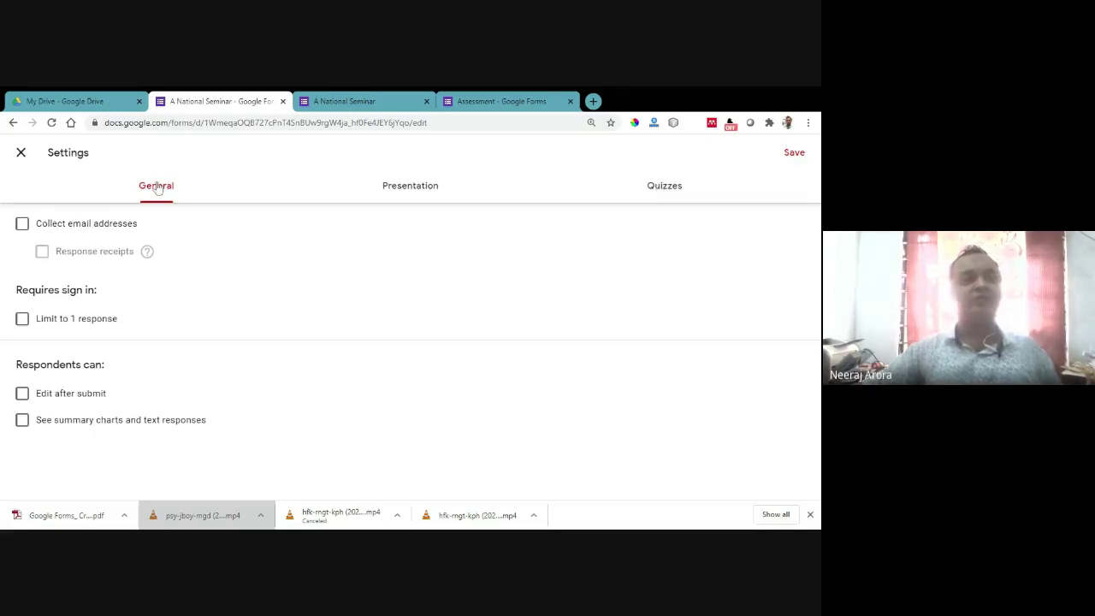
left_click(66, 228)
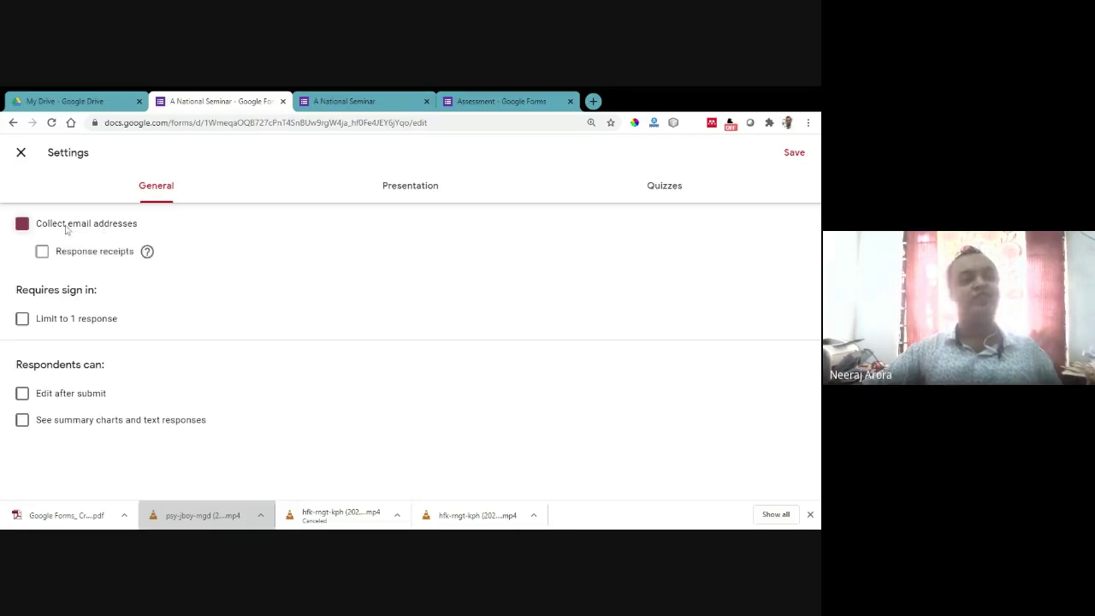
left_click(56, 228)
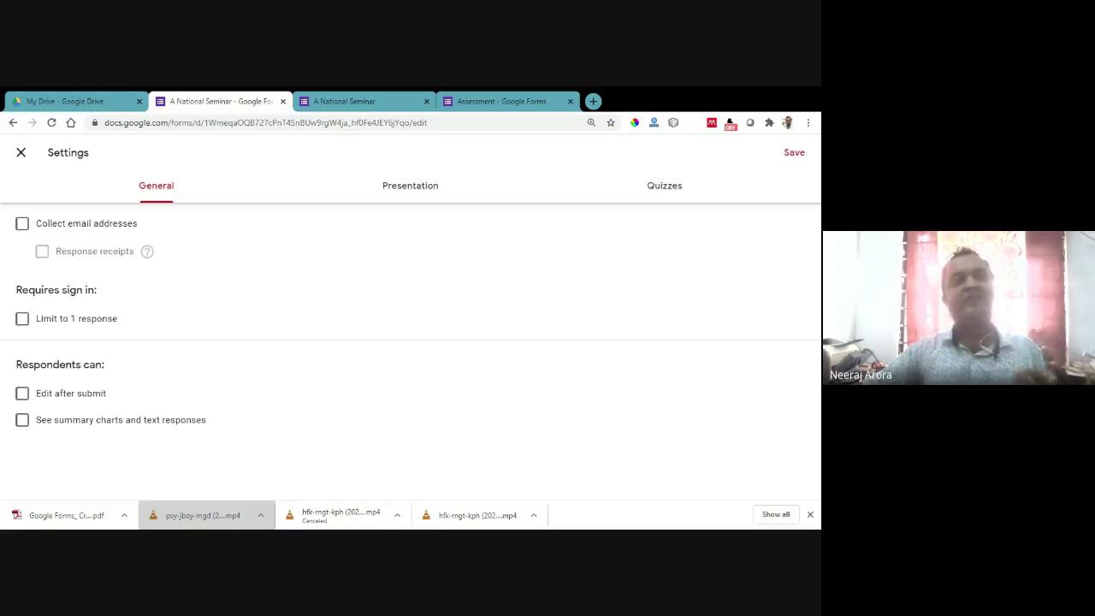
Step: Enable Collect email addresses and Limit to 1 response in the general settings, and Show progress bar in the presentation settings
left_click(62, 226)
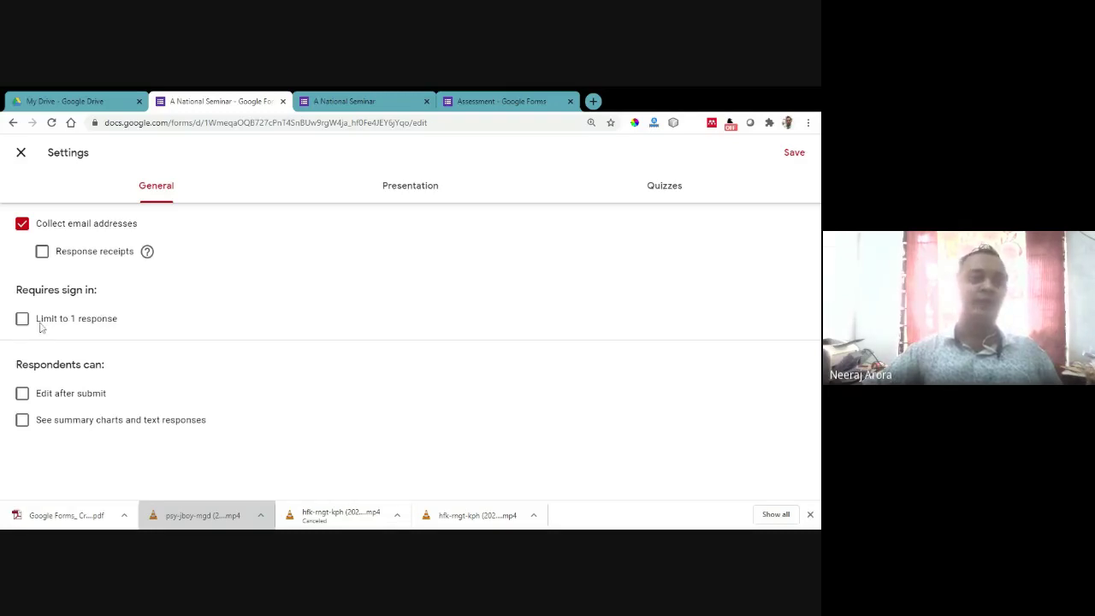
left_click(92, 326)
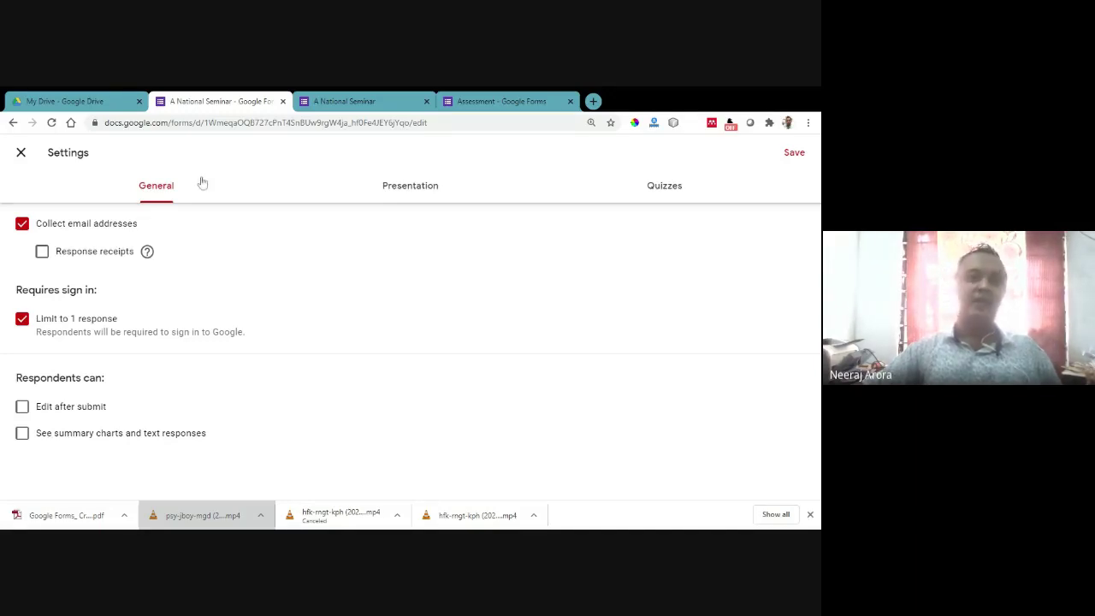
left_click(398, 191)
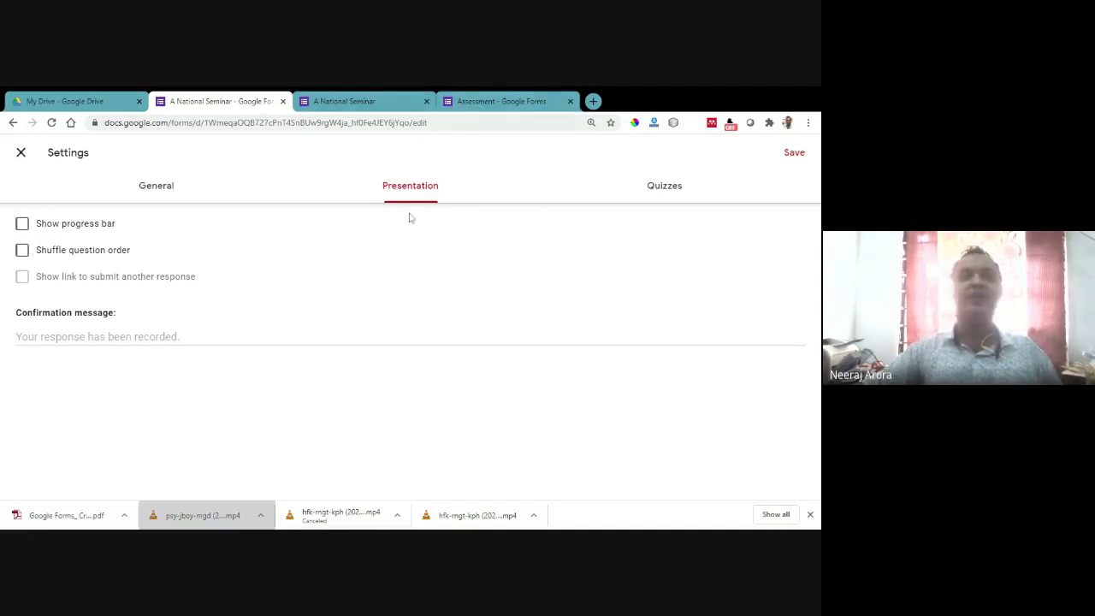
left_click(63, 227)
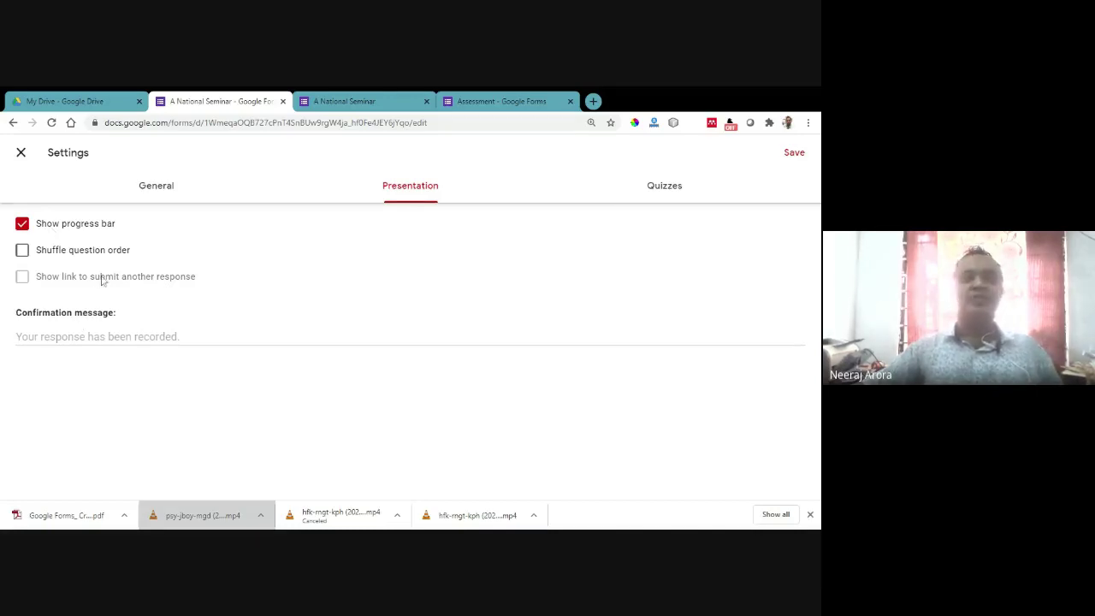
Step: Switch Make this a quiz on, review the grade release and respondent visibility options, and switch it back off
left_click(652, 188)
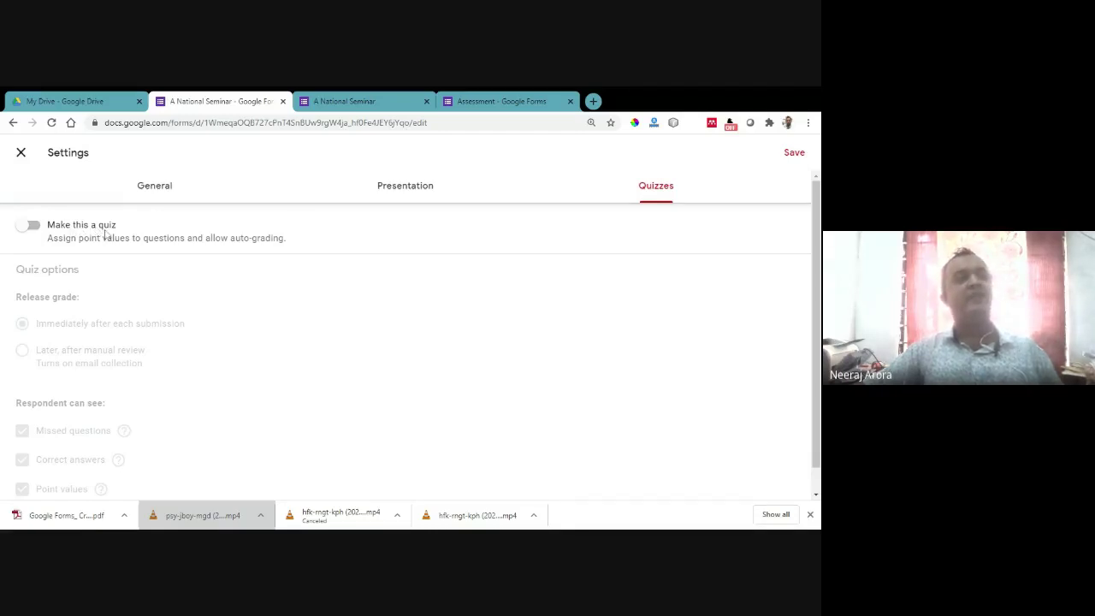
left_click(28, 226)
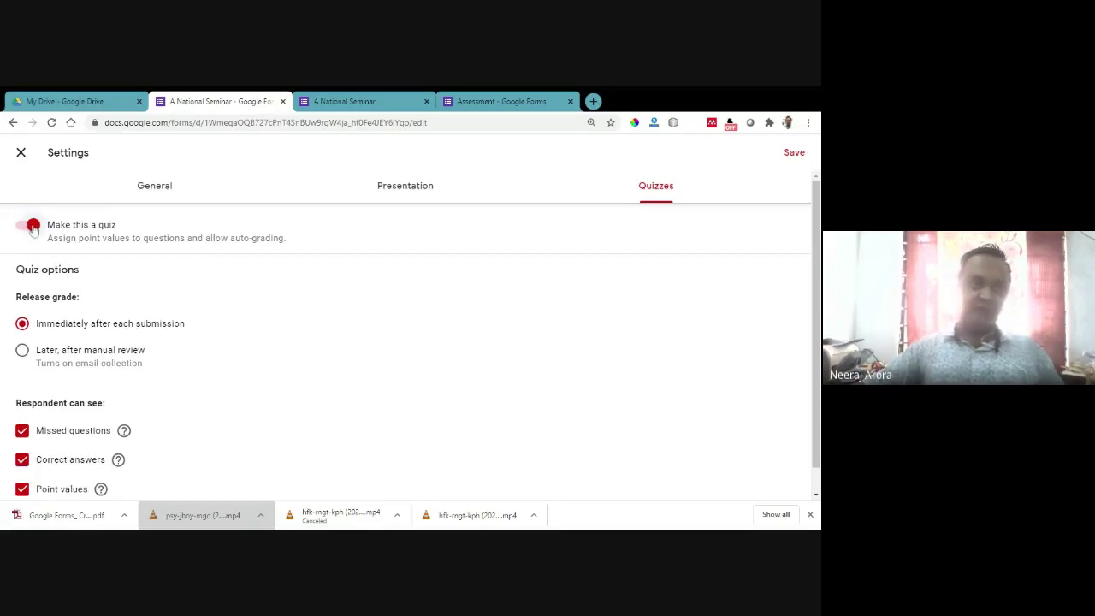
scroll(262, 332, "down", 1)
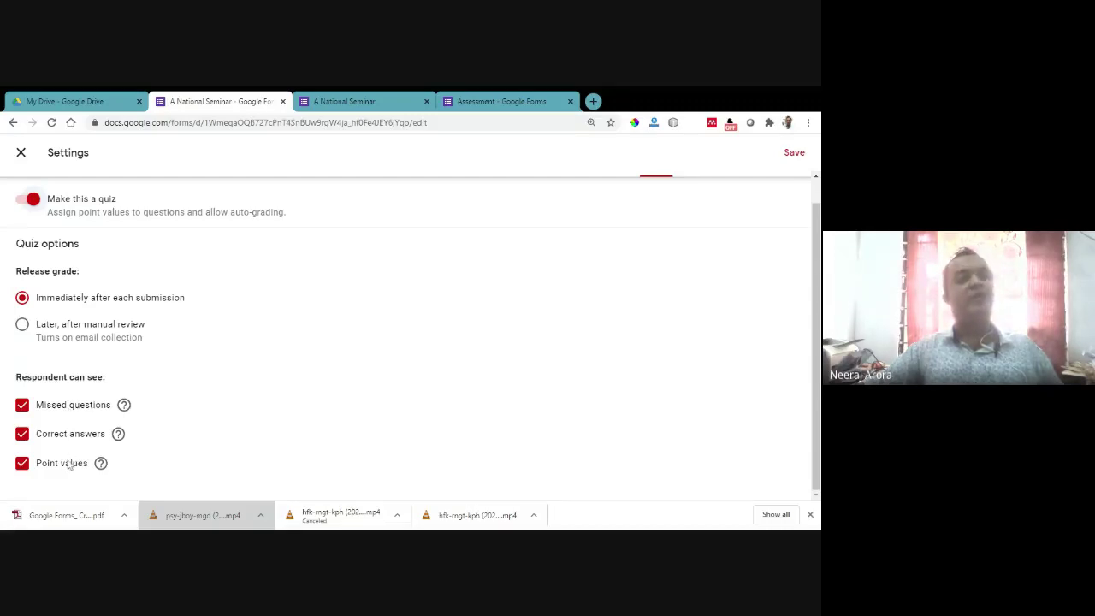
scroll(159, 459, "up", 1)
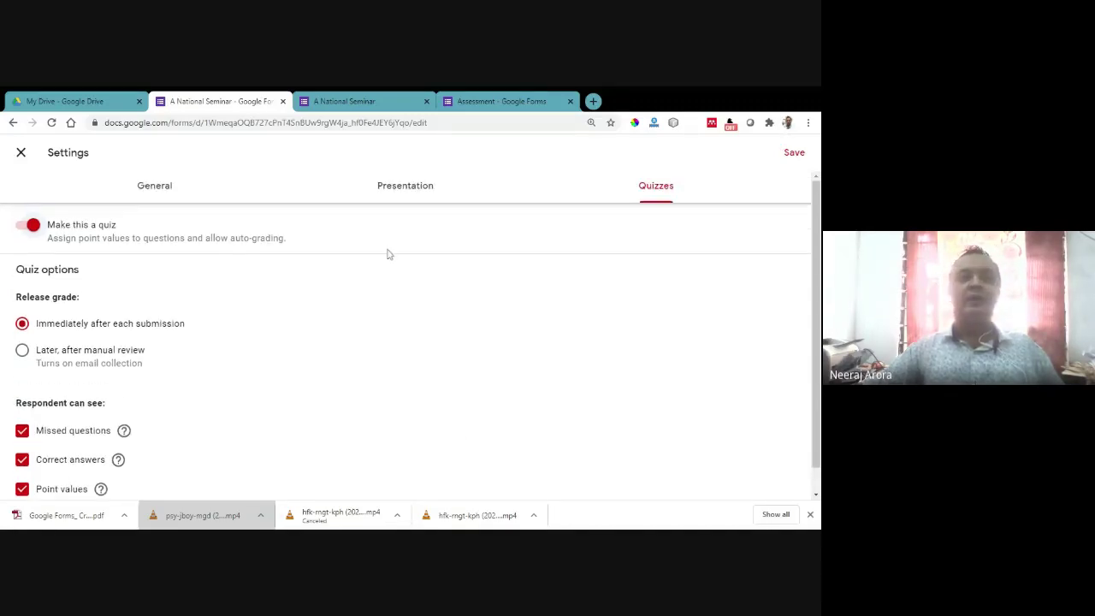
left_click(28, 225)
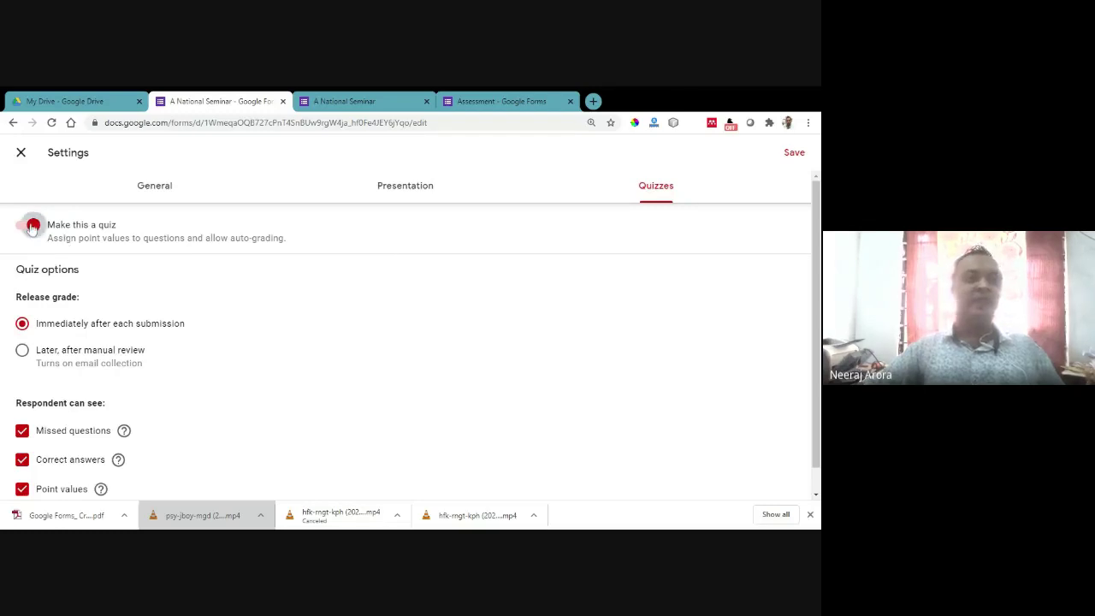
Step: Enable Shuffle question order in the presentation settings and save the form settings
left_click(376, 192)
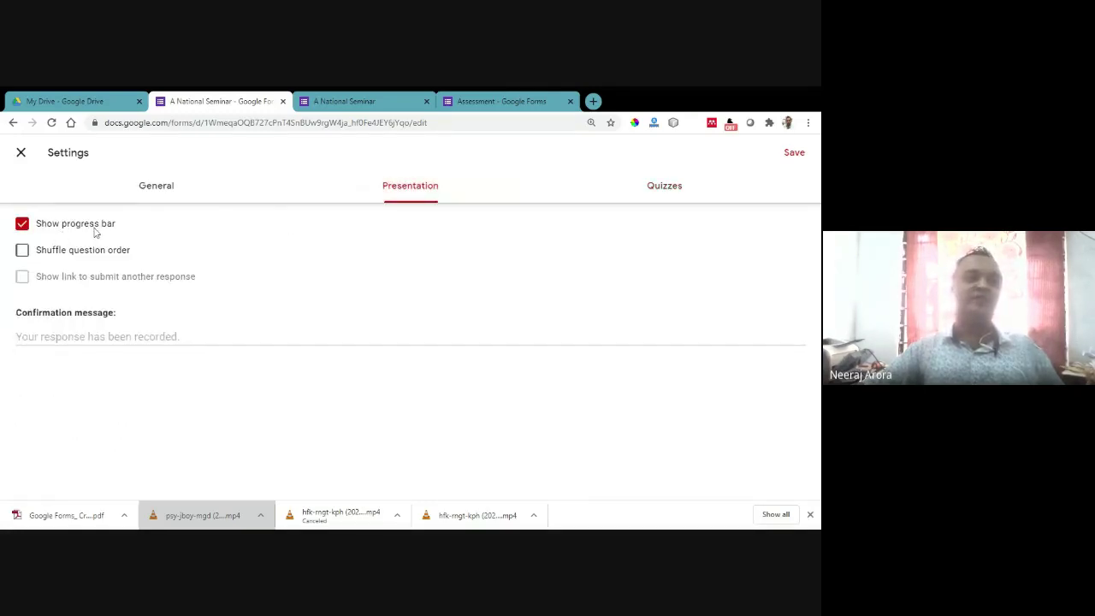
left_click(86, 254)
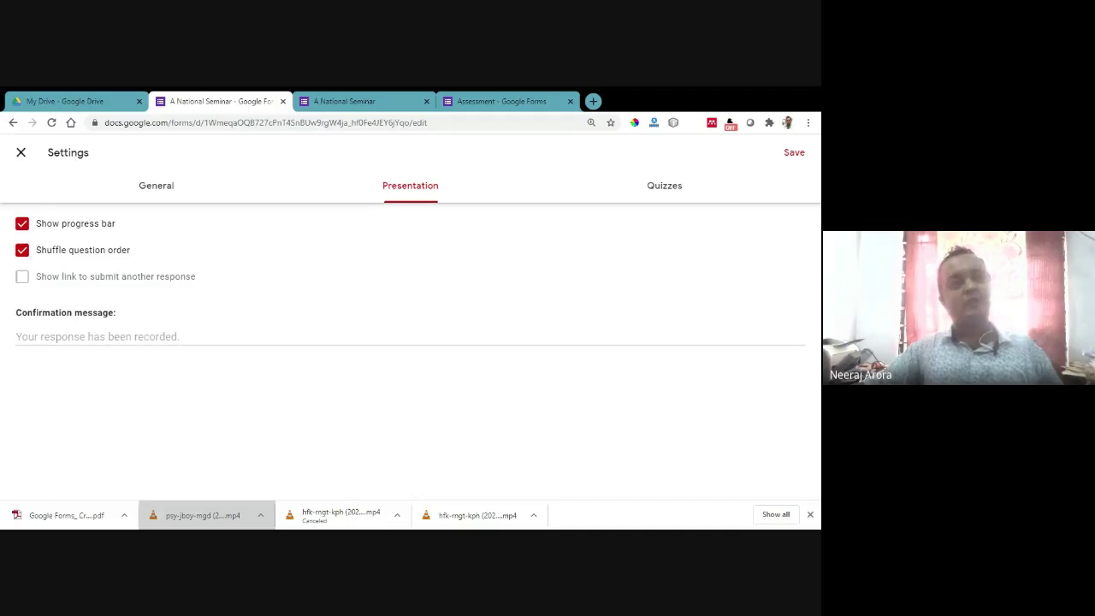
left_click(794, 154)
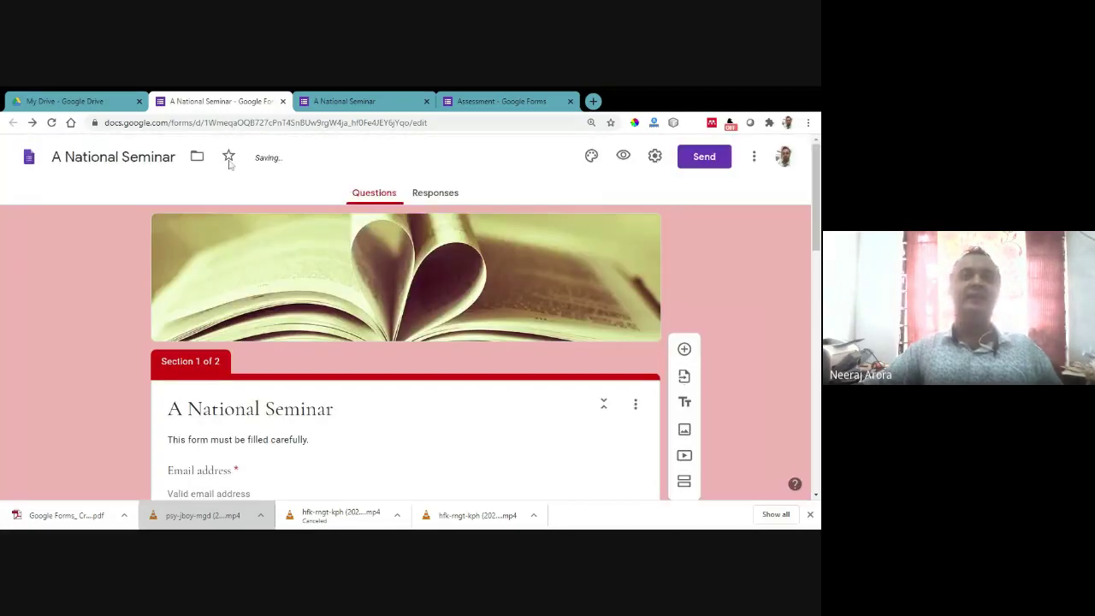
Step: Preview the form as a respondent and examine the progress bar below the first section's questions
left_click(623, 157)
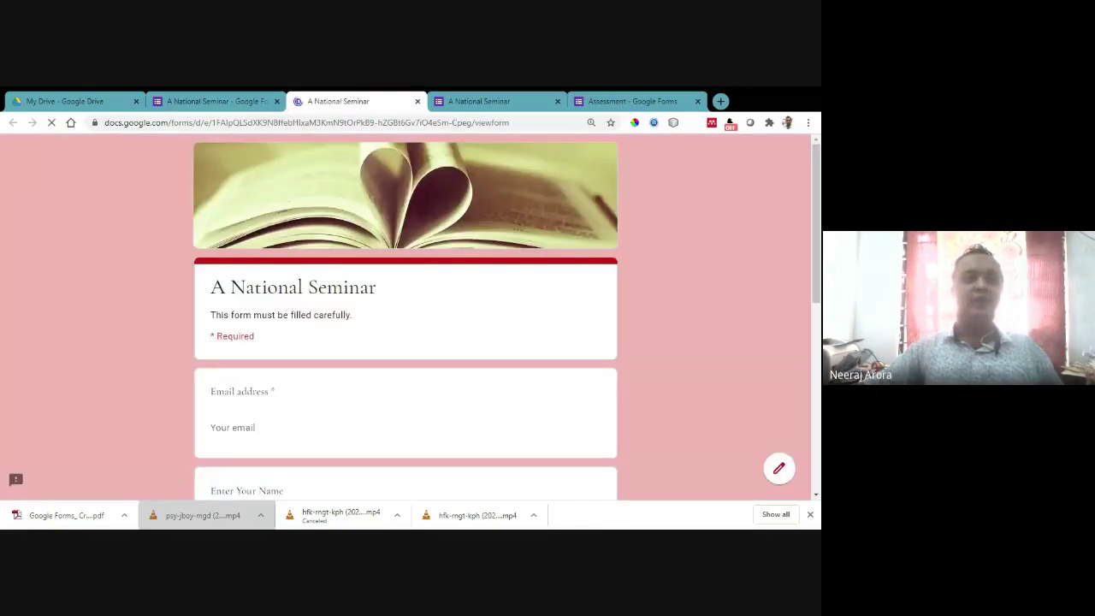
scroll(172, 382, "down", 5)
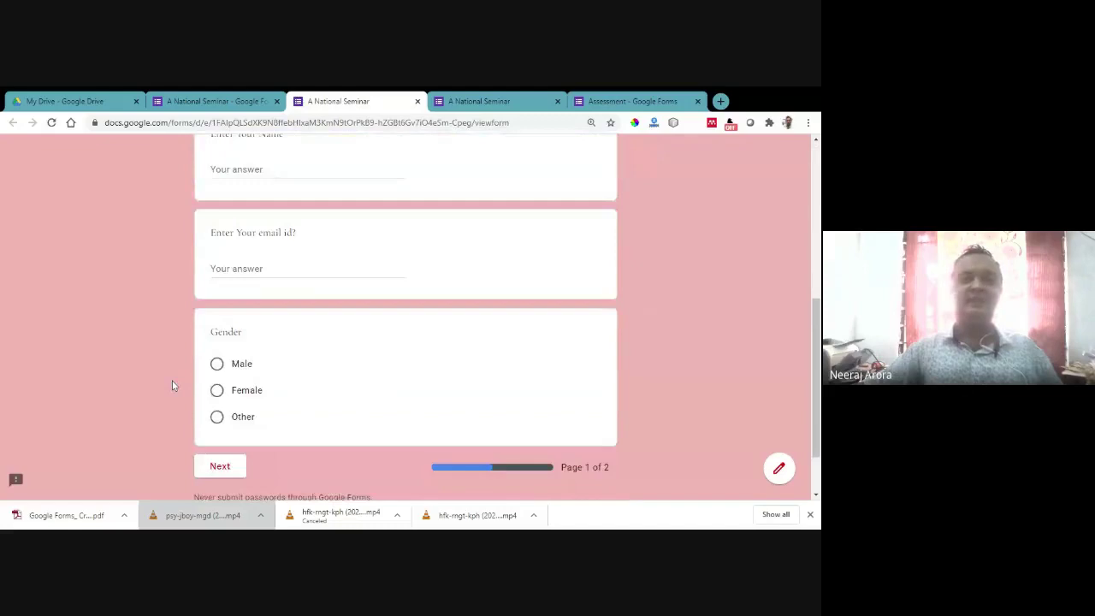
scroll(172, 385, "down", 1)
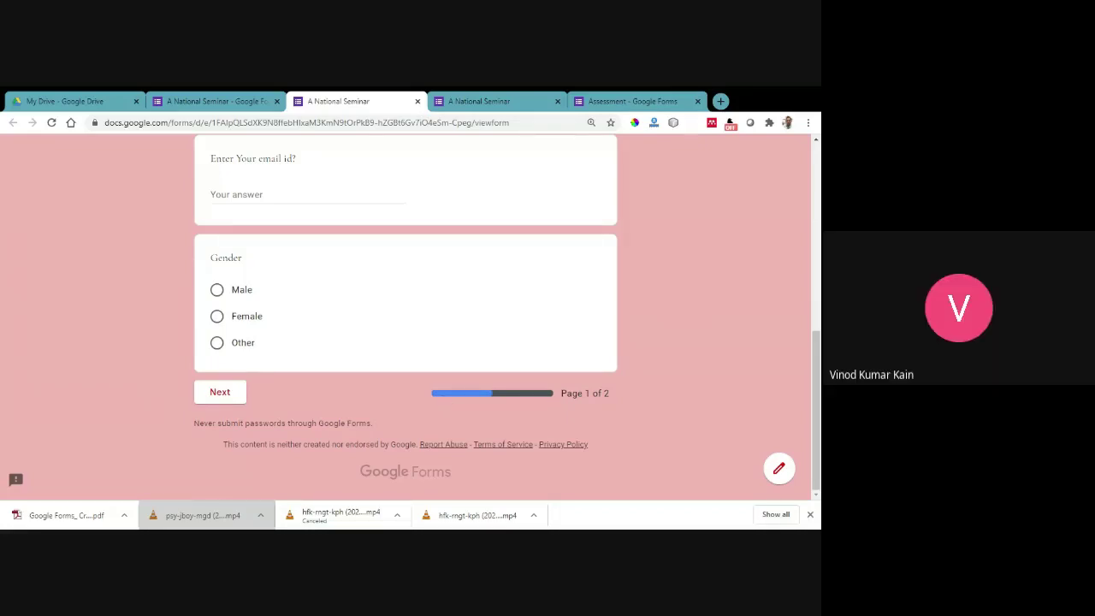
scroll(481, 264, "up", 1)
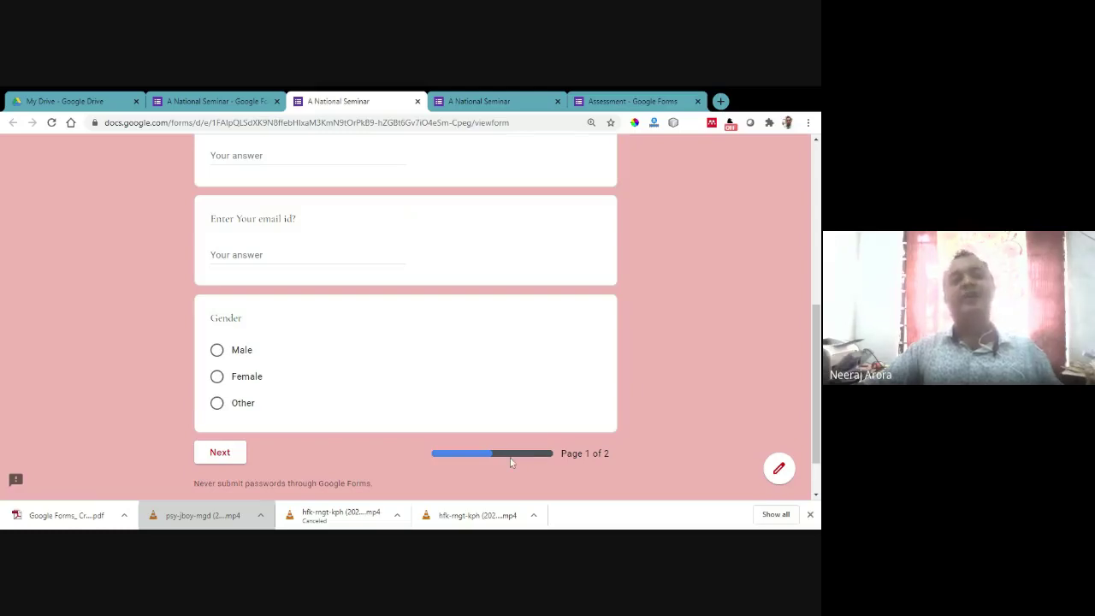
Step: Try to continue to the second section with the email address left blank, and check the first section's required question
left_click(220, 452)
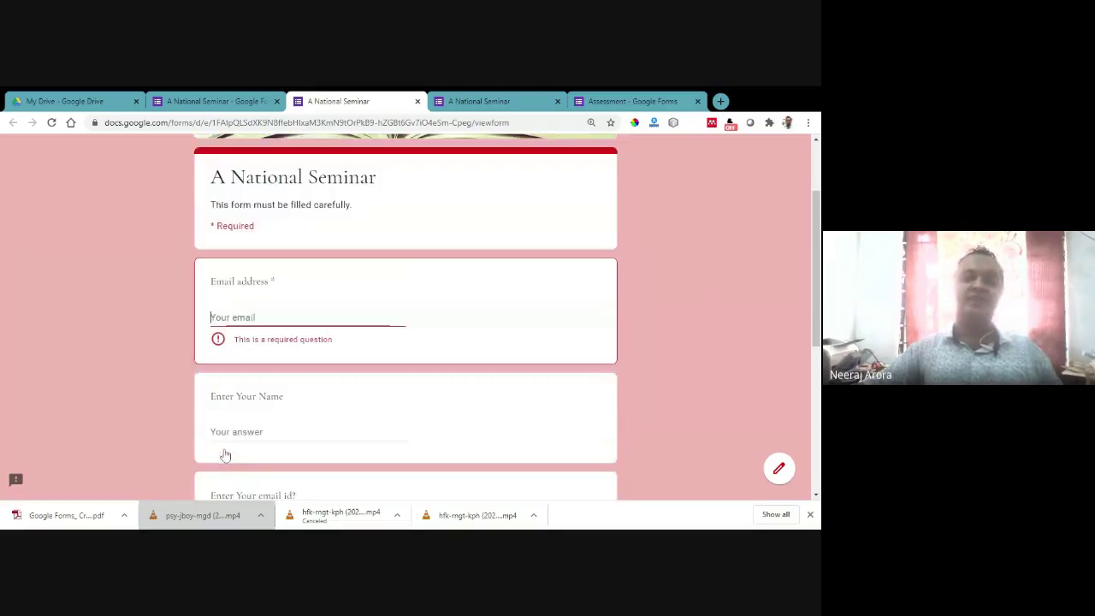
scroll(324, 382, "down", 5)
scroll(332, 402, "down", 1)
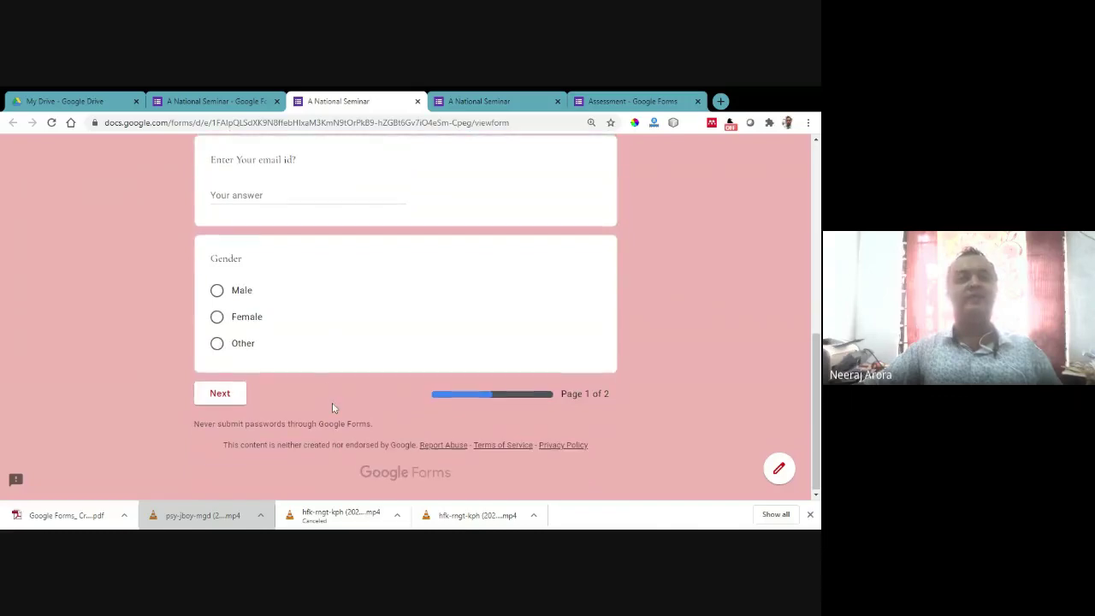
scroll(332, 403, "up", 5)
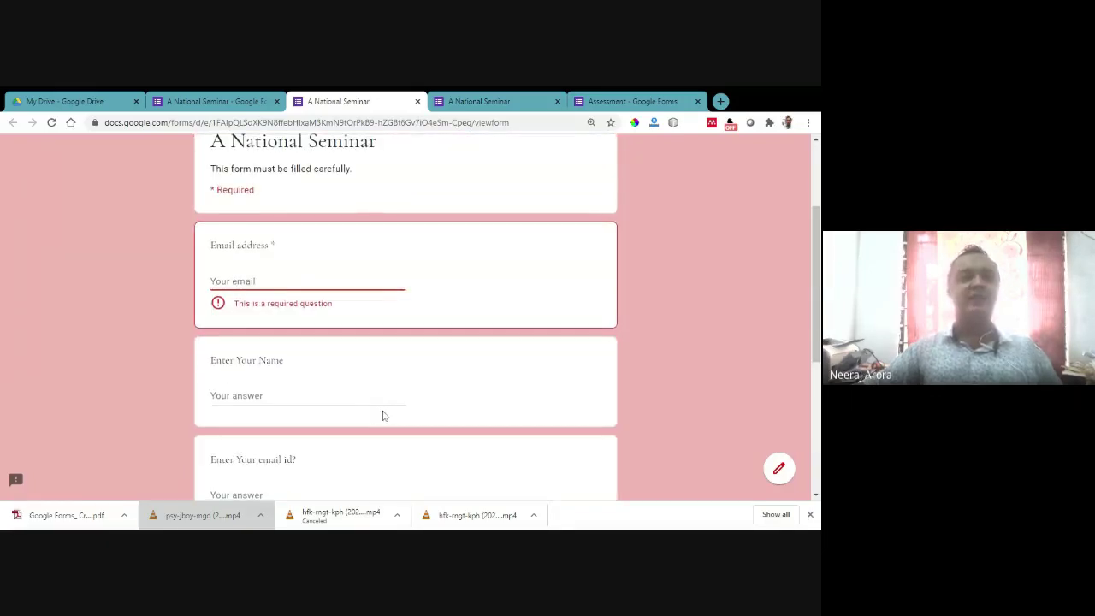
scroll(377, 414, "down", 1)
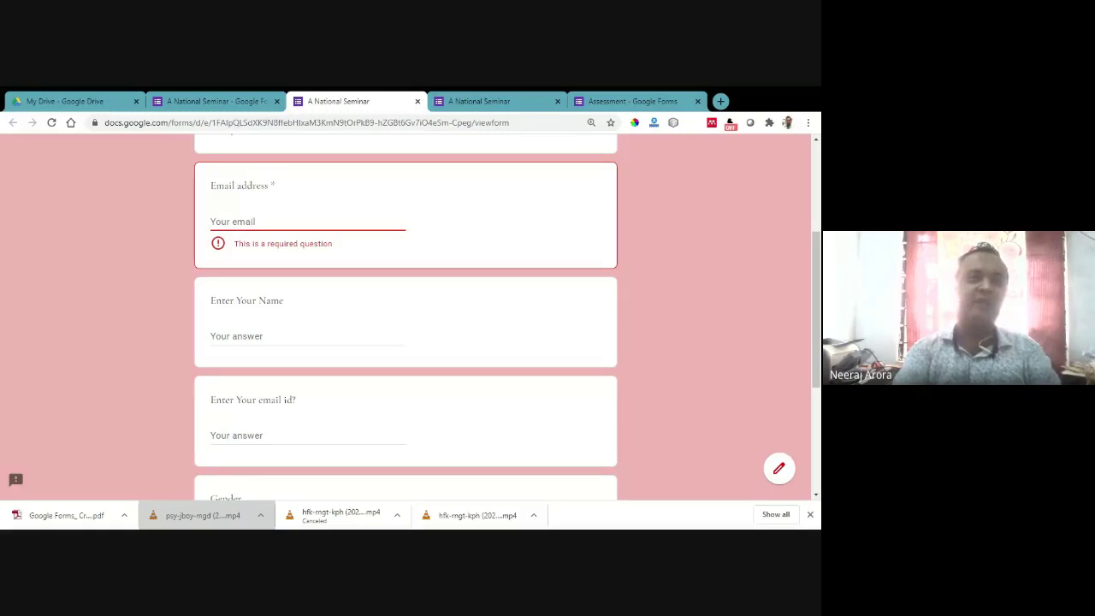
Step: Fill in the respondent's email address and name from the autofill suggestion and continue to the second section
type("nar")
left_click(244, 252)
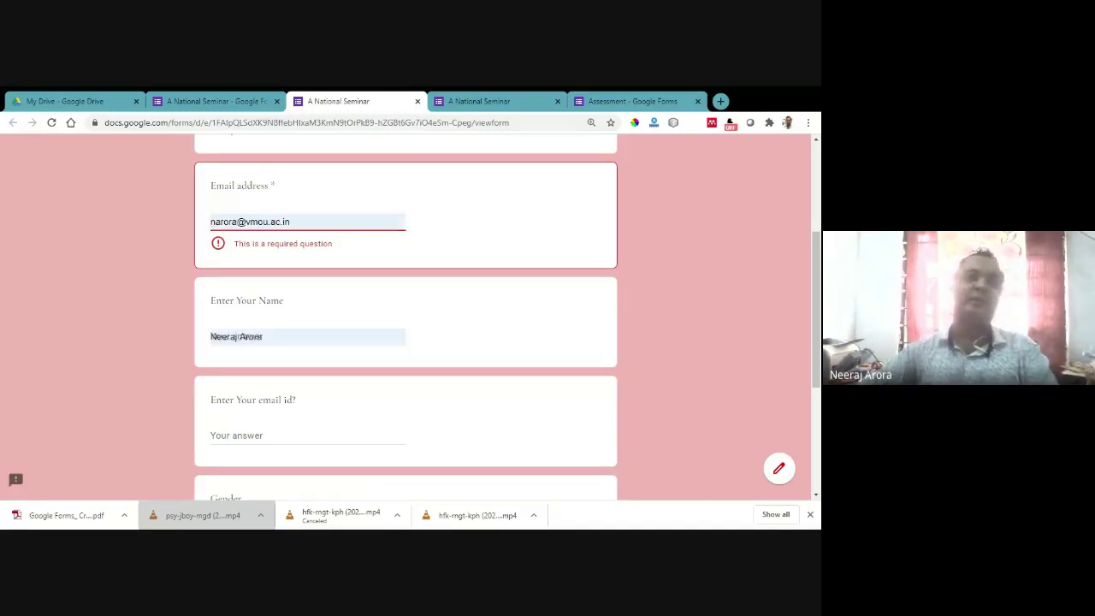
scroll(244, 252, "down", 2)
scroll(274, 188, "up", 2)
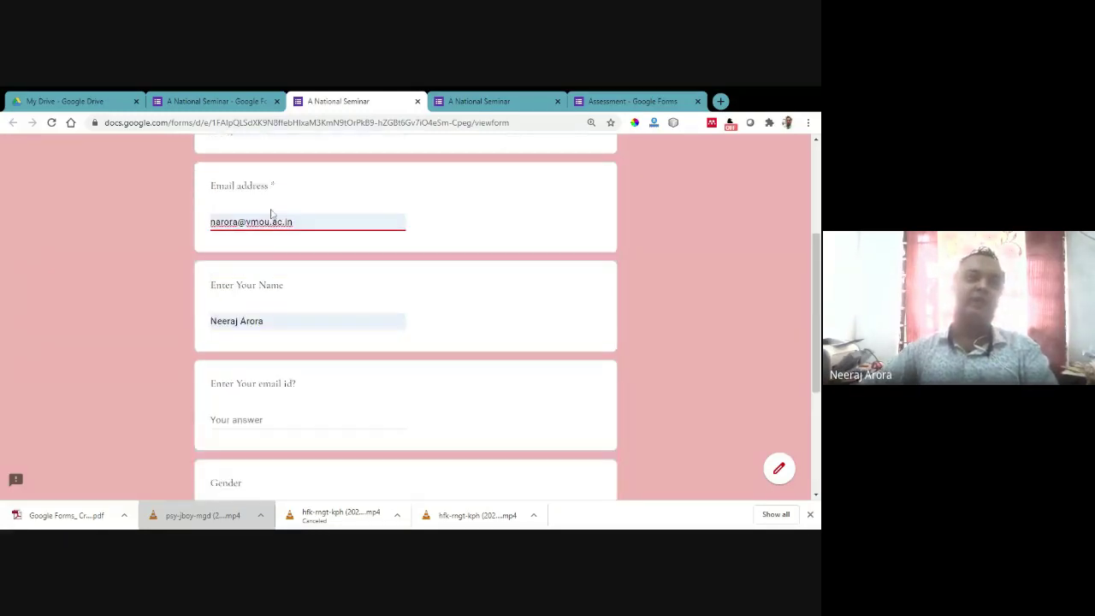
scroll(262, 309, "down", 3)
left_click(233, 389)
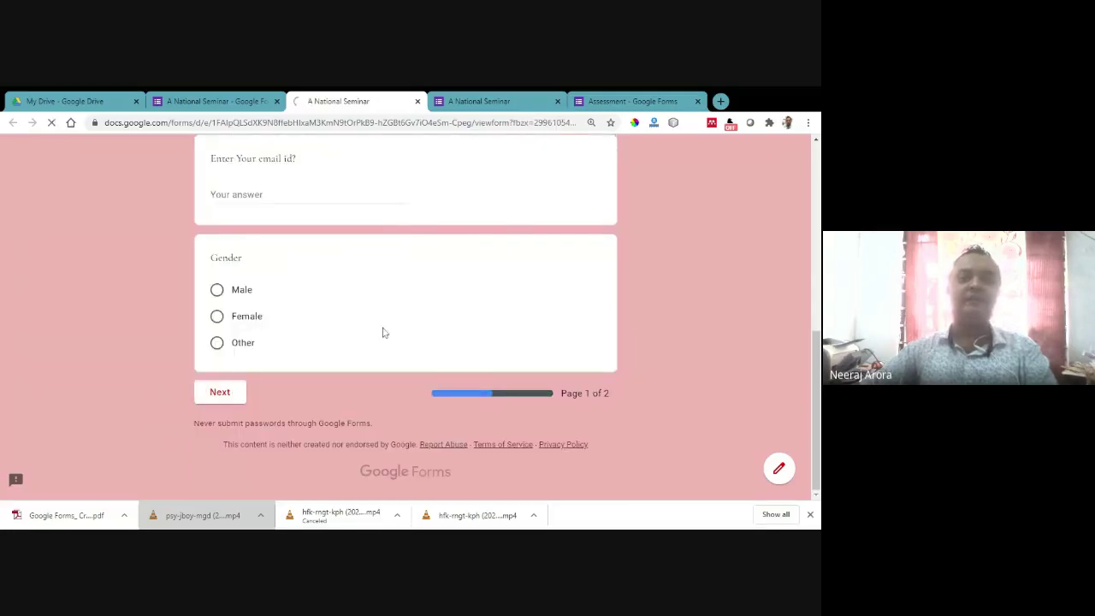
Step: Select Option 1 in "Next Section" and submit the form response
scroll(454, 348, "down", 2)
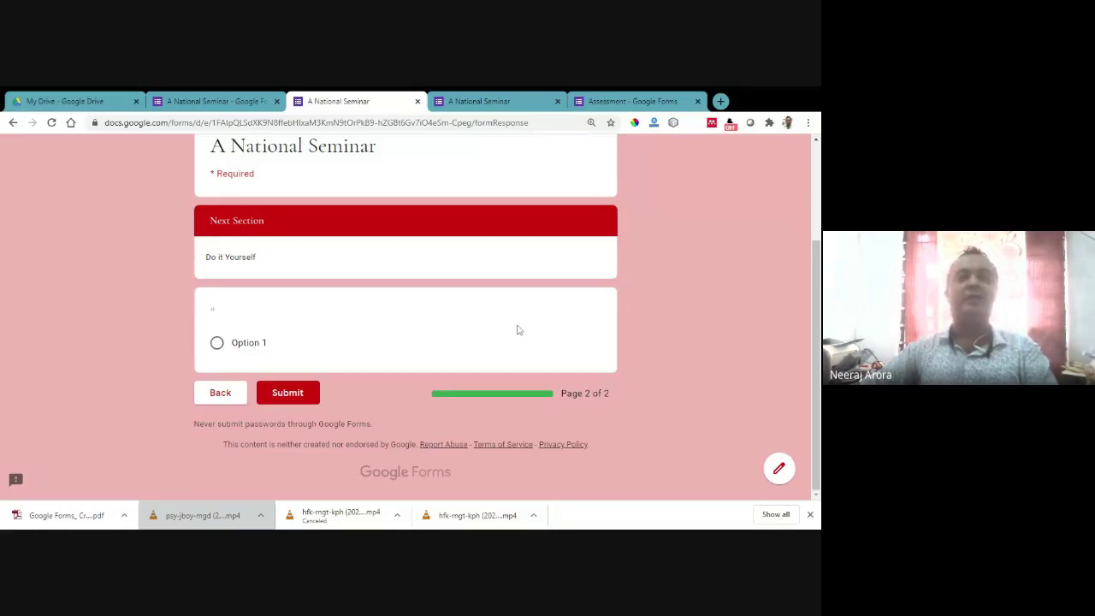
left_click(282, 395)
left_click(247, 347)
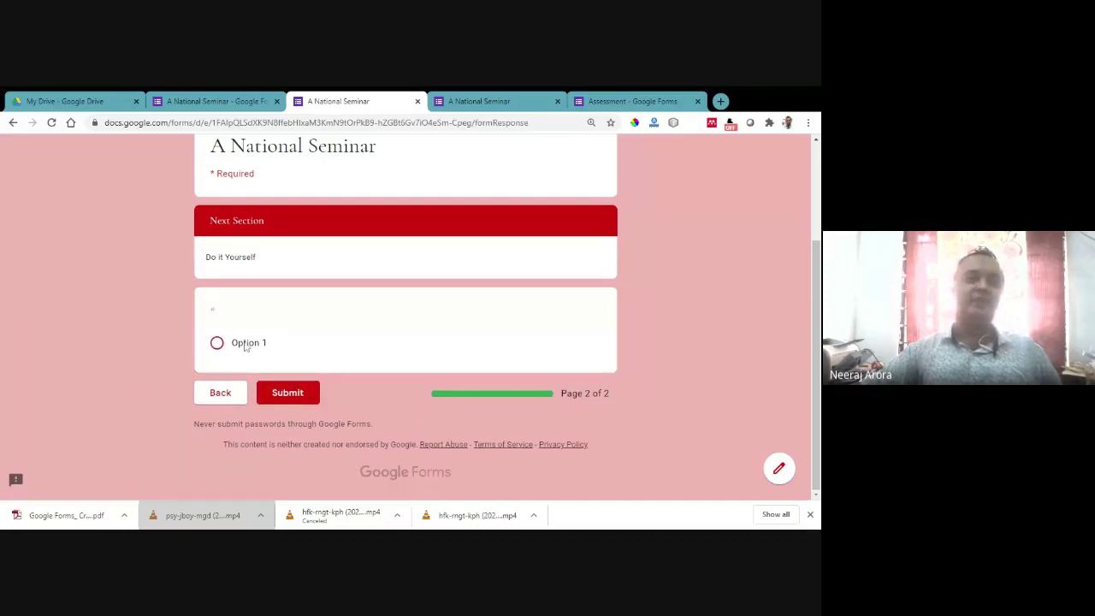
left_click(277, 393)
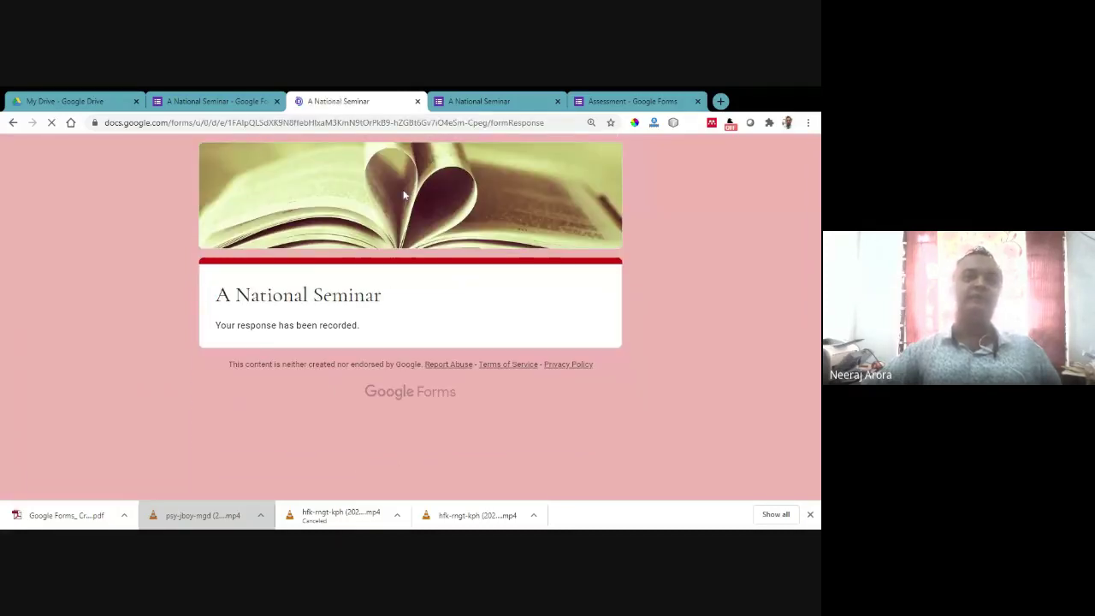
Step: Return to the form editor and open the summary of the submitted responses
left_click(203, 91)
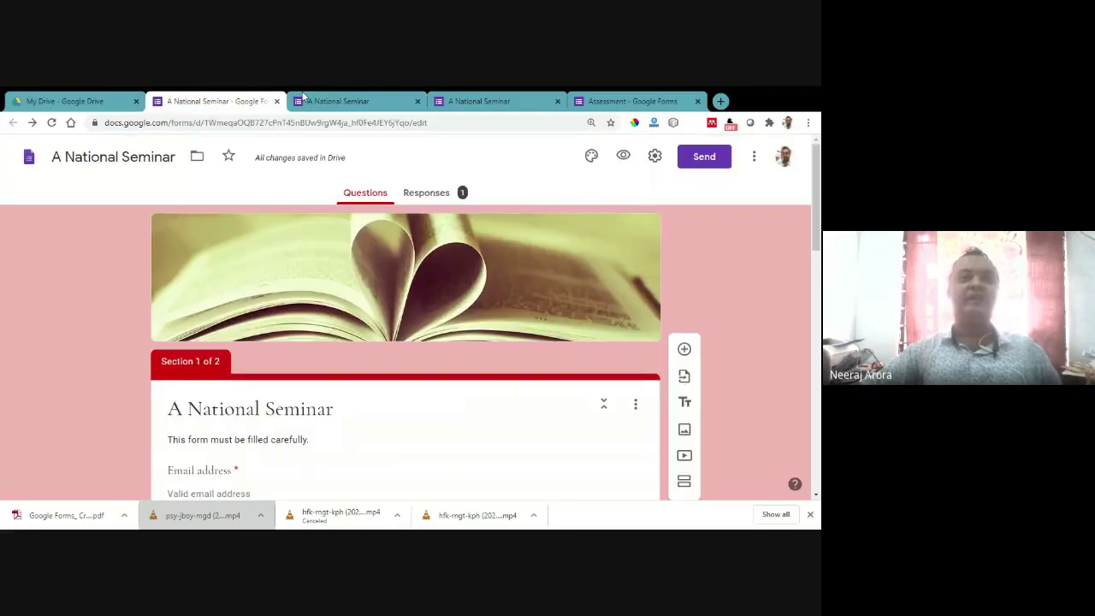
left_click(432, 195)
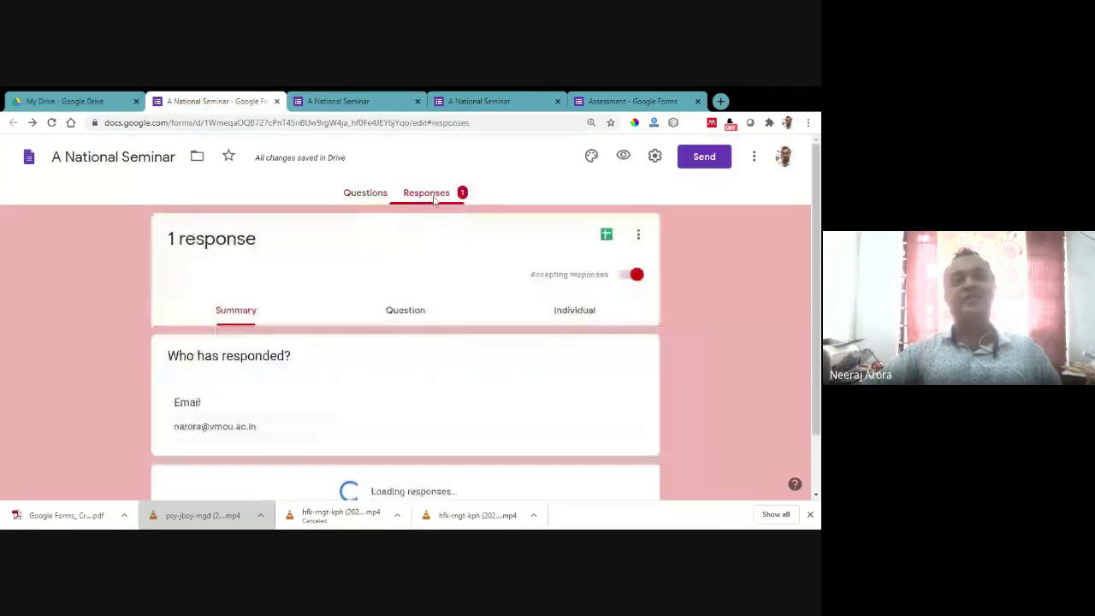
left_click(368, 198)
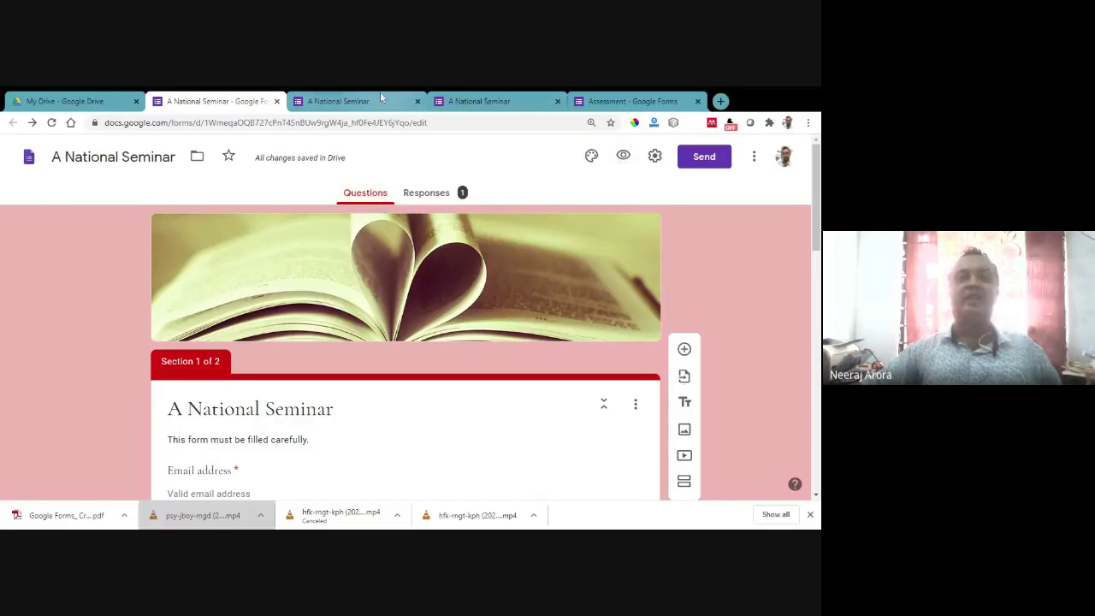
left_click(434, 195)
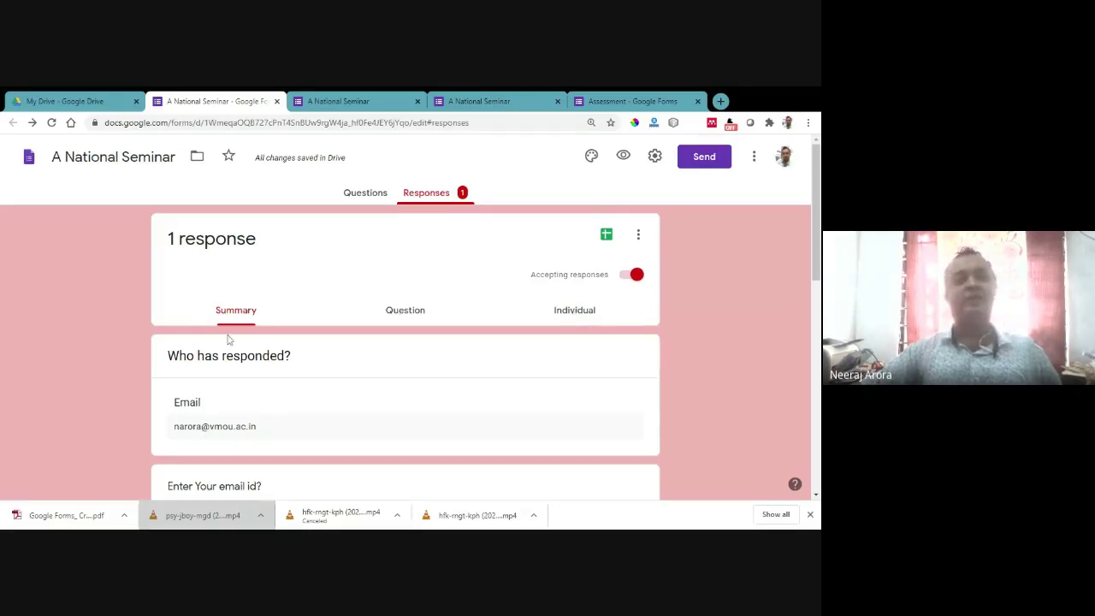
Step: Examine the response summary for the respondent's email, name and gender questions and the "Next Section" pie chart
scroll(251, 330, "down", 2)
scroll(252, 332, "down", 1)
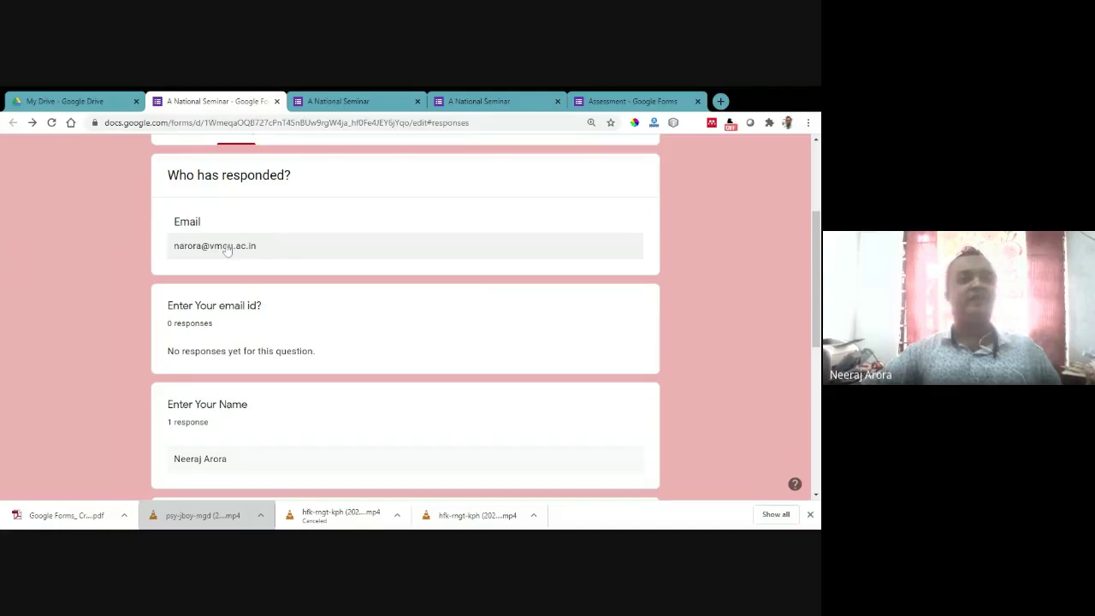
scroll(227, 249, "down", 1)
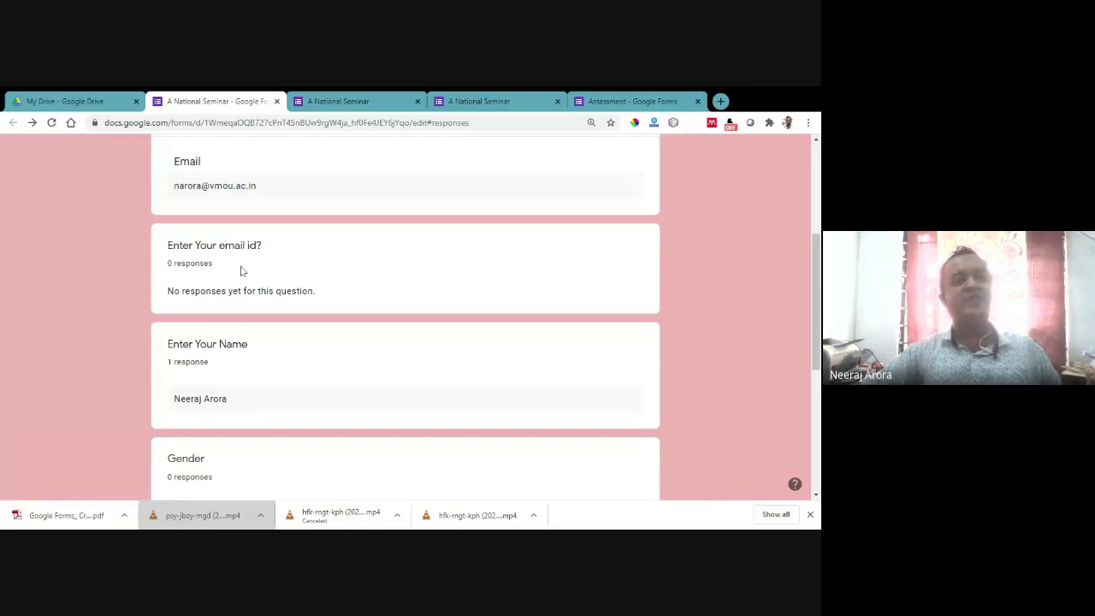
scroll(240, 272, "down", 2)
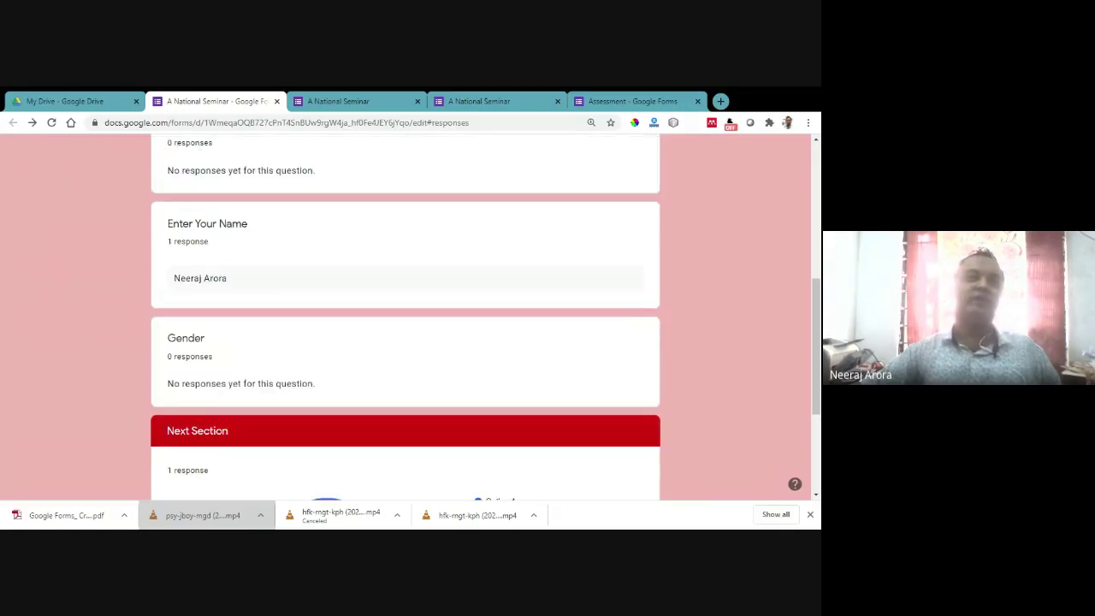
left_click_drag(234, 283, 174, 279)
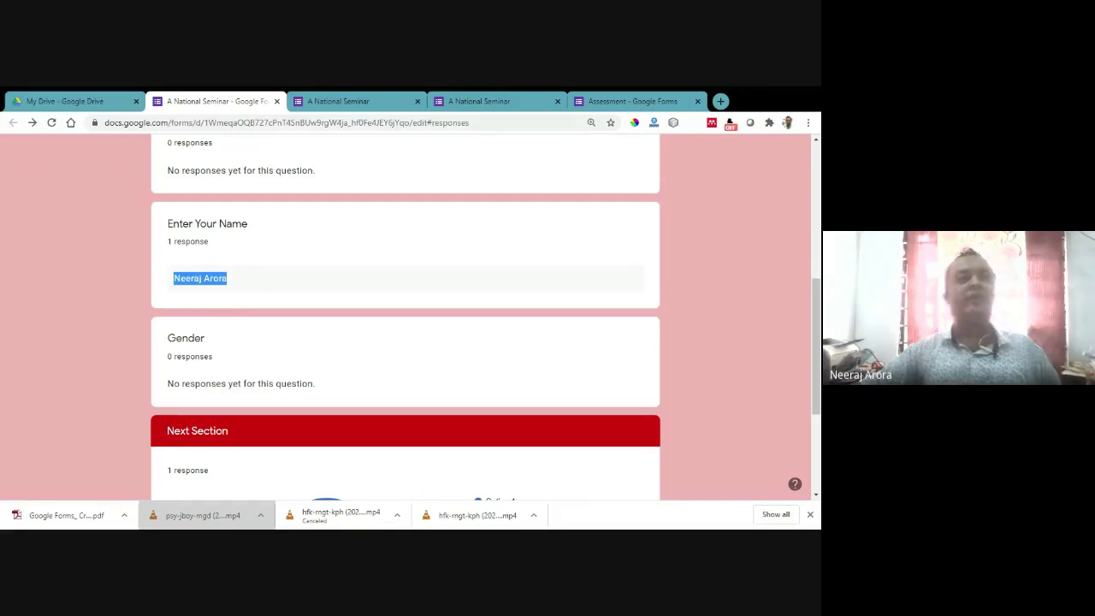
scroll(406, 317, "down", 1)
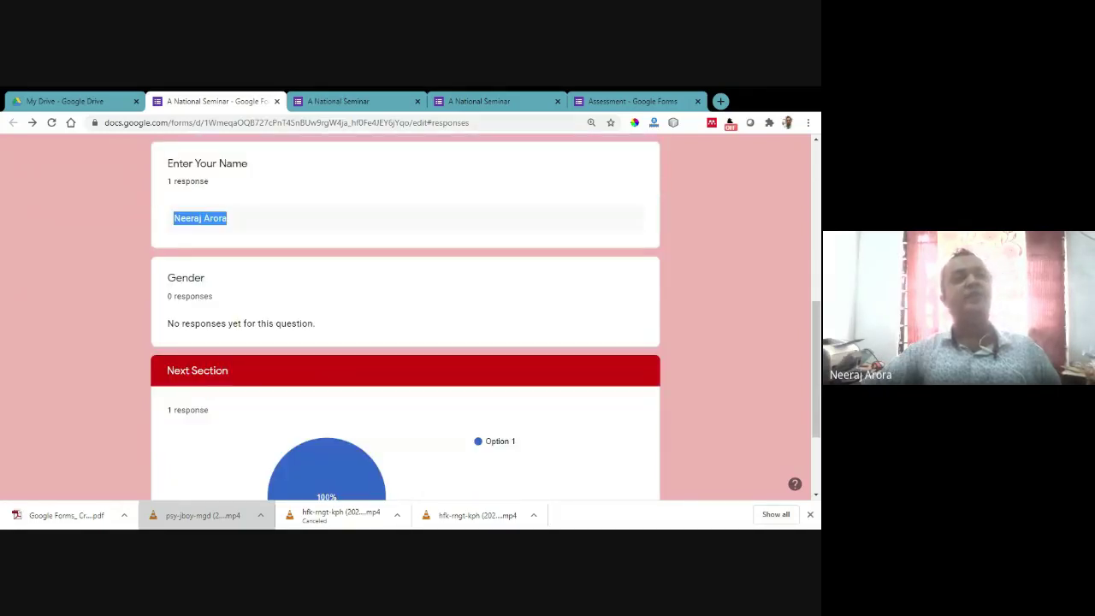
scroll(188, 300, "down", 2)
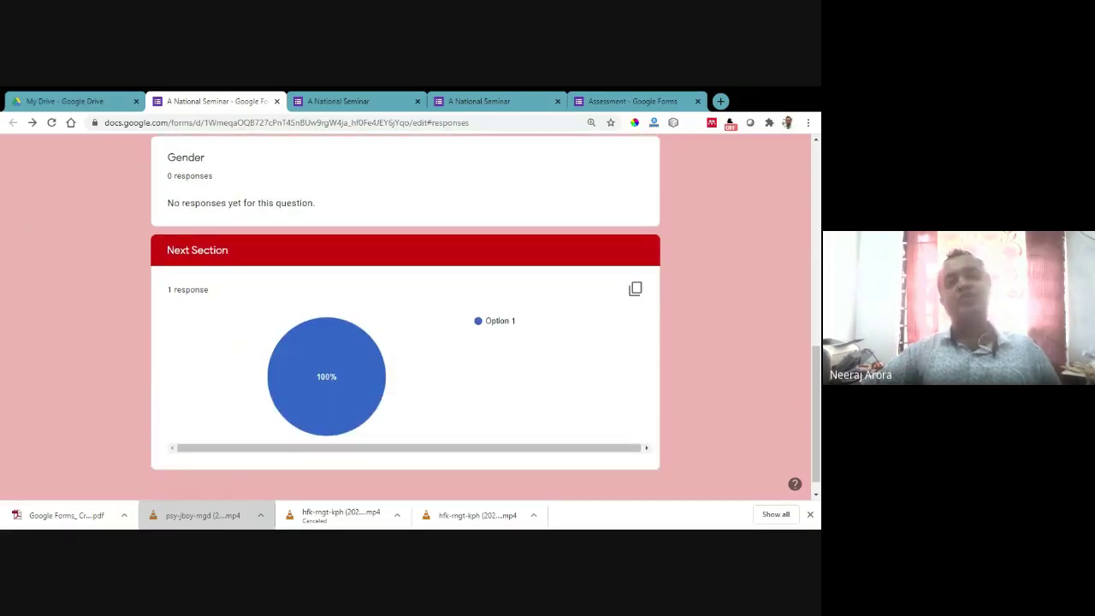
mouse_move(312, 336)
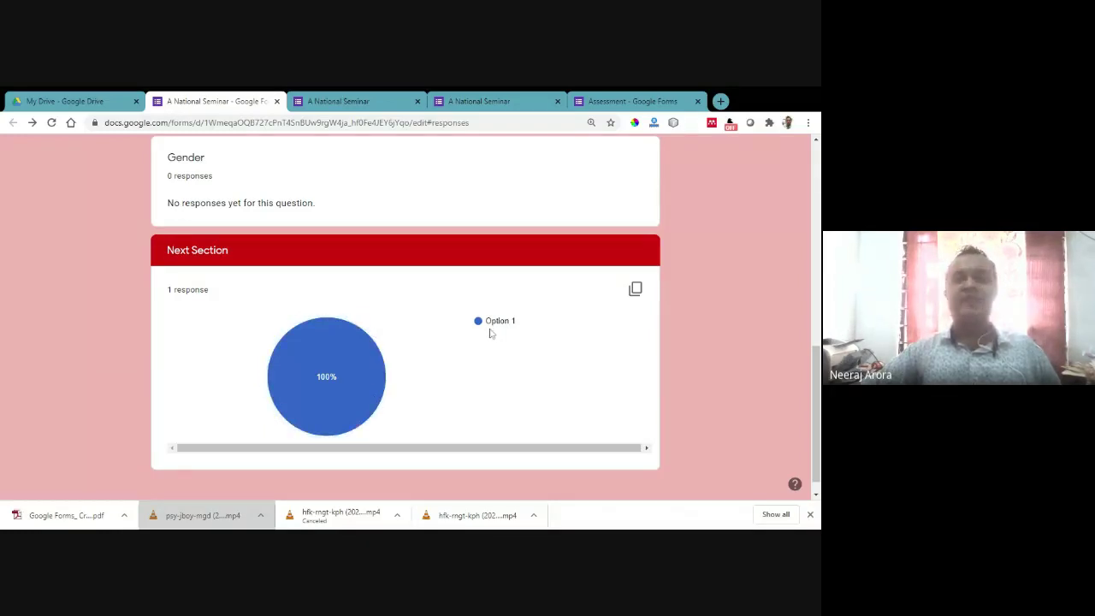
Step: Switch the responses from the summary to the question-by-question view
scroll(535, 470, "up", 3)
scroll(535, 472, "up", 3)
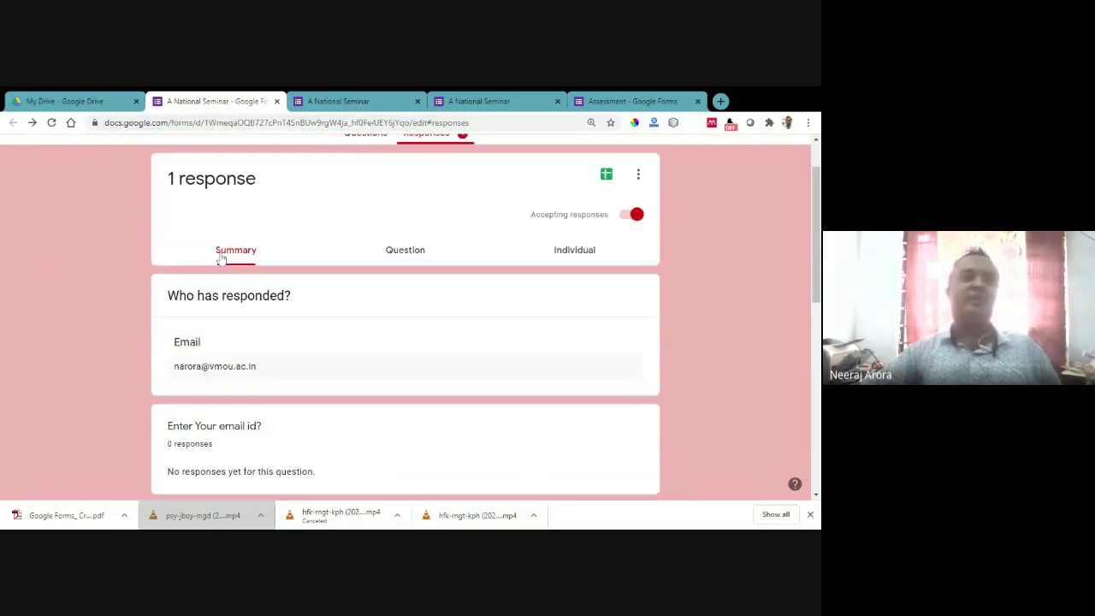
left_click(406, 255)
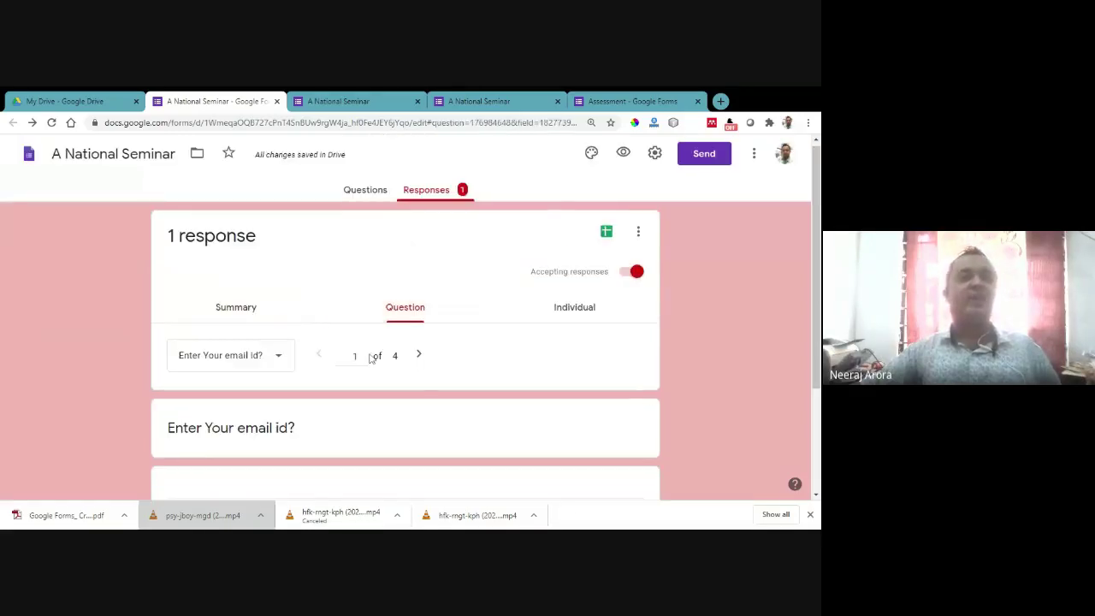